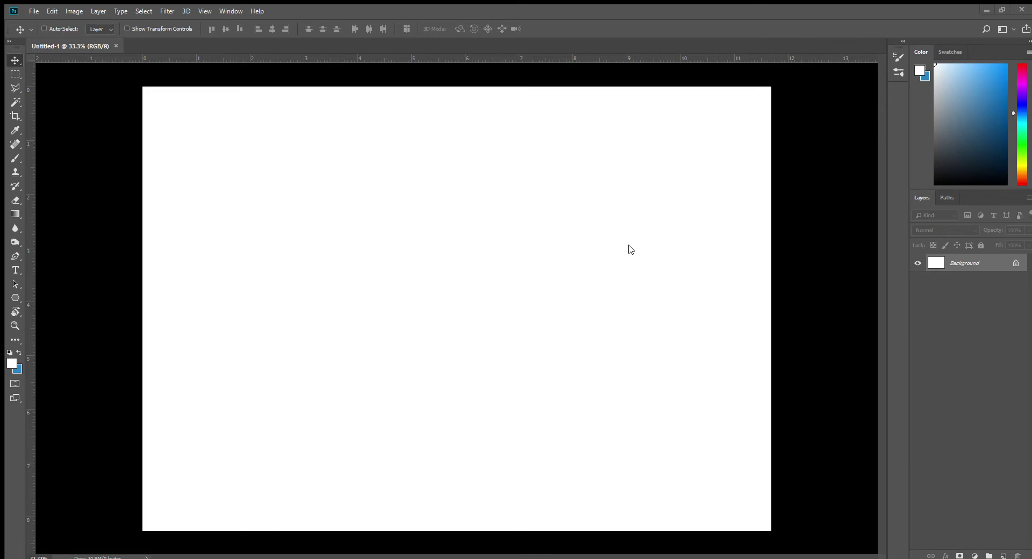
# Place the car sketch on the canvas and scale it up to span the canvas.
pyautogui.moveTo(631, 250); pyautogui.dragTo(287, 330)
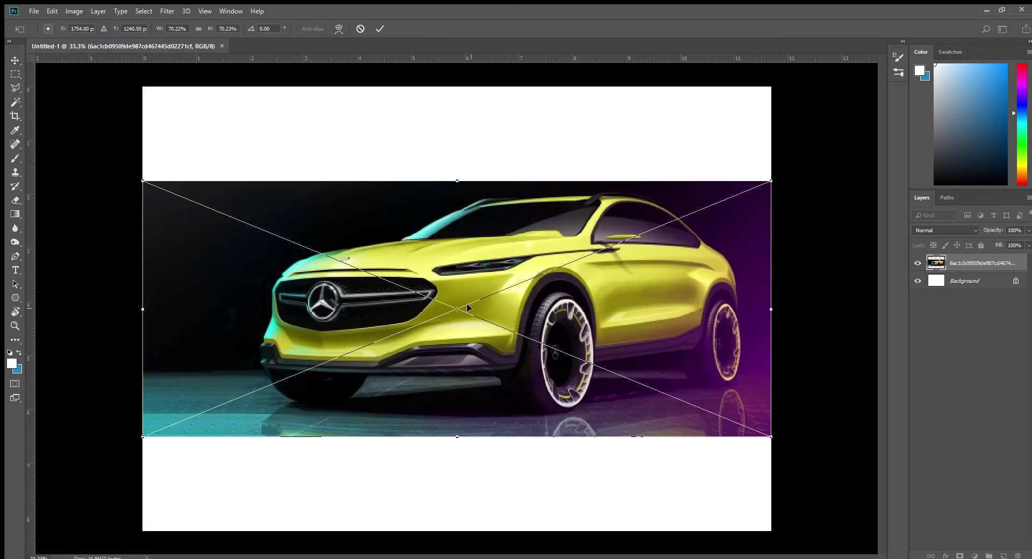
pyautogui.moveTo(144, 437)
pyautogui.mouseDown()
pyautogui.moveTo(94, 471)
pyautogui.moveTo(106, 462)
pyautogui.mouseUp()
pyautogui.press('Escape')
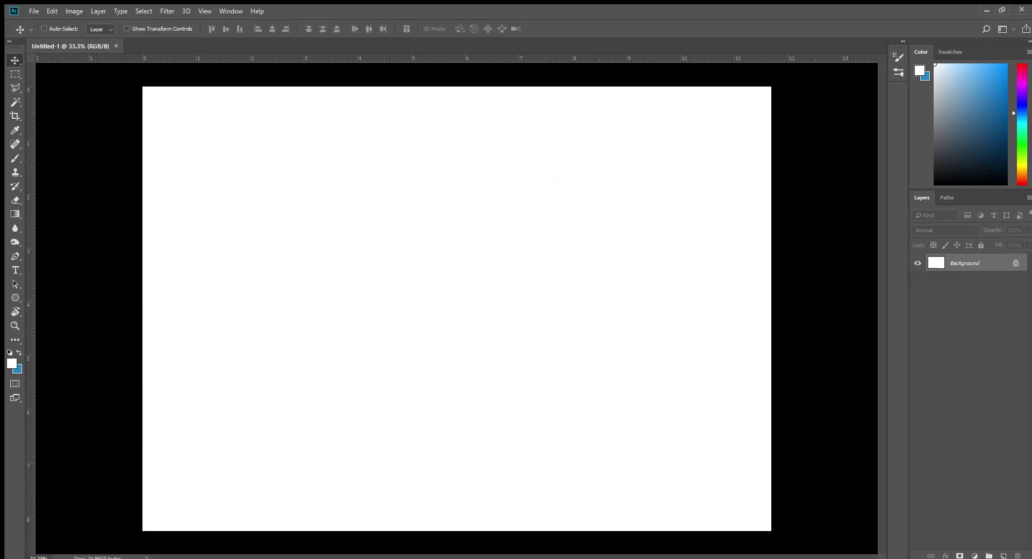
pyautogui.moveTo(518, 159); pyautogui.dragTo(226, 285)
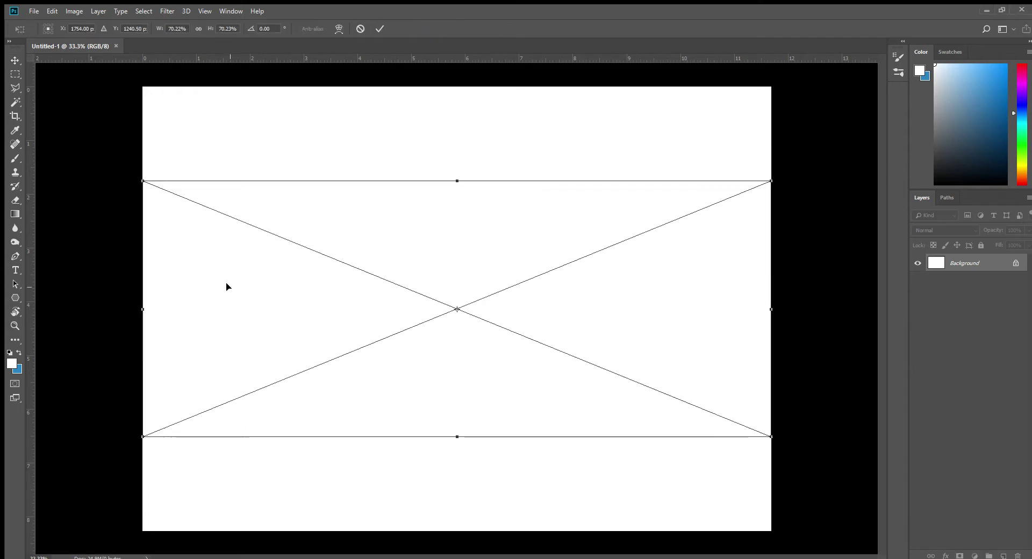
pyautogui.moveTo(144, 438); pyautogui.dragTo(117, 447)
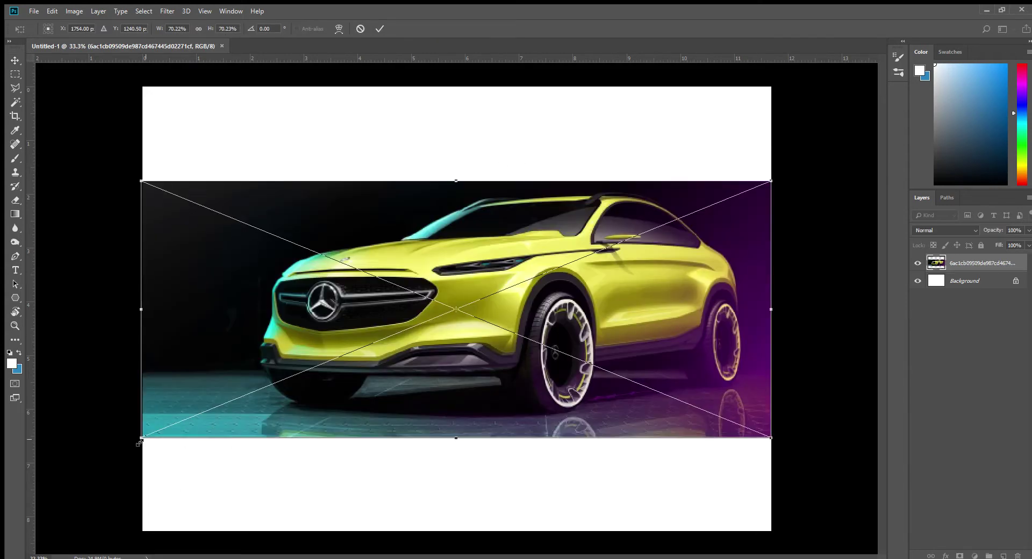
pyautogui.press('Return')
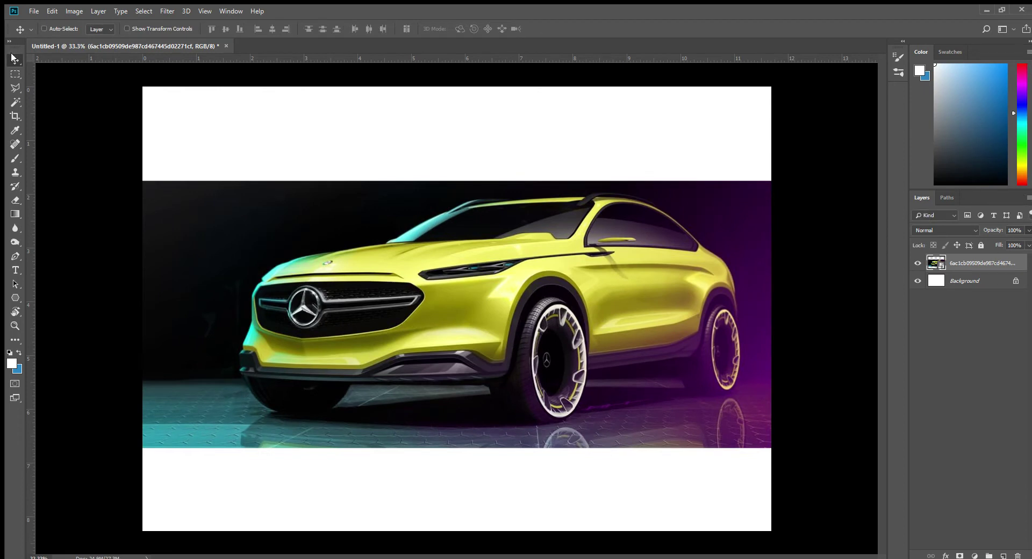
# Move the car sketch lower and set its layer opacity to 43%.
pyautogui.moveTo(525, 308); pyautogui.dragTo(528, 365)
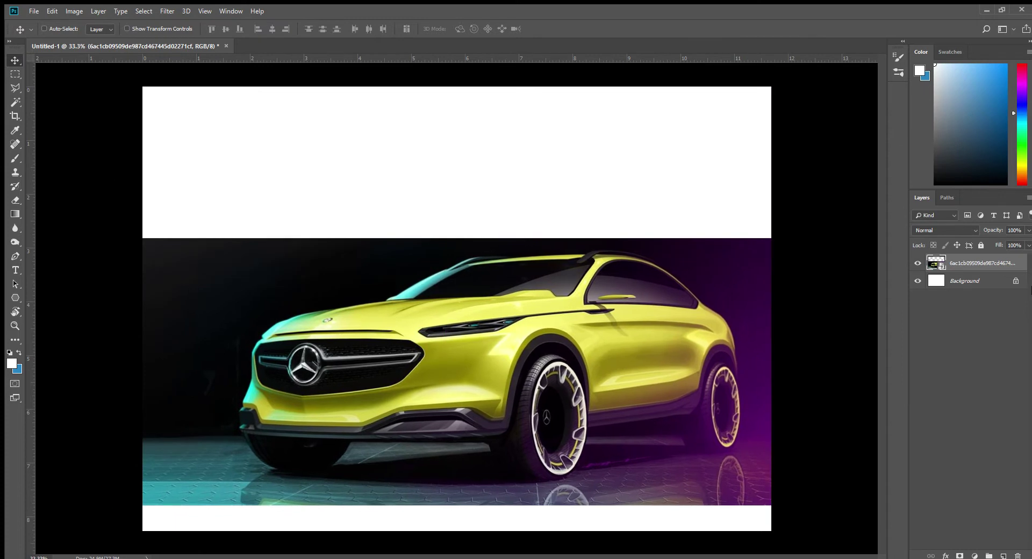
pyautogui.press('4')
pyautogui.press('3')
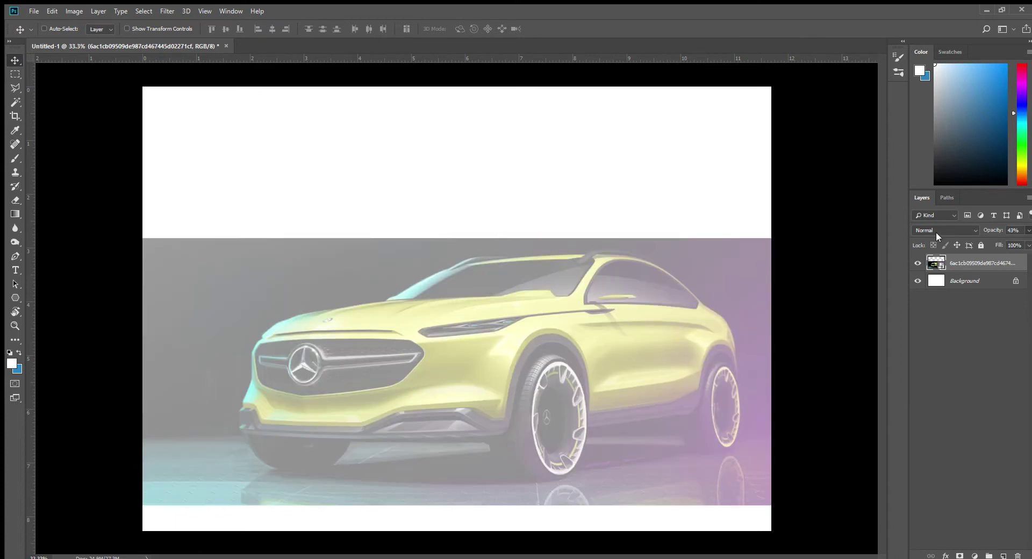
# Create a new empty path named w and choose the Ellipse tool in path mode.
pyautogui.click(947, 198)
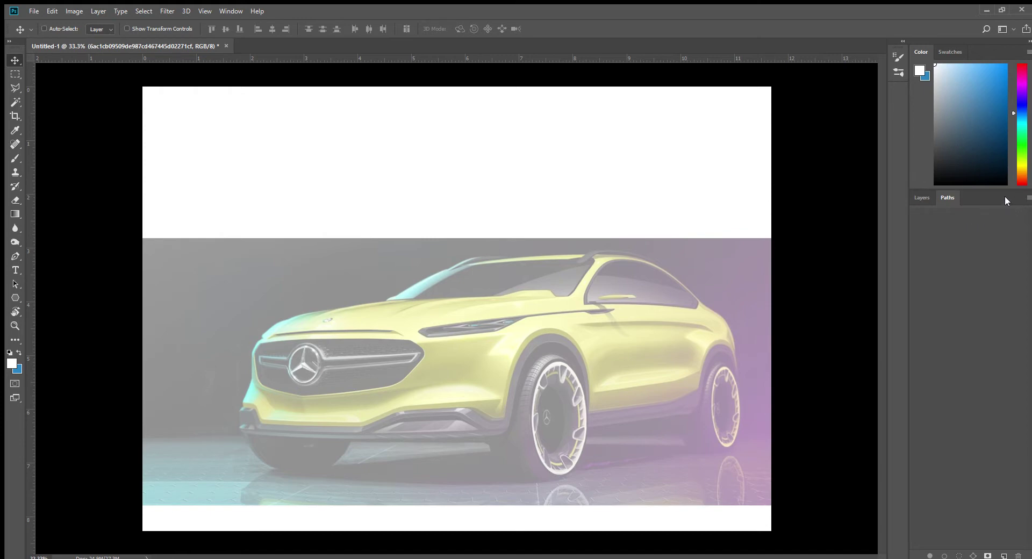
pyautogui.click(985, 215)
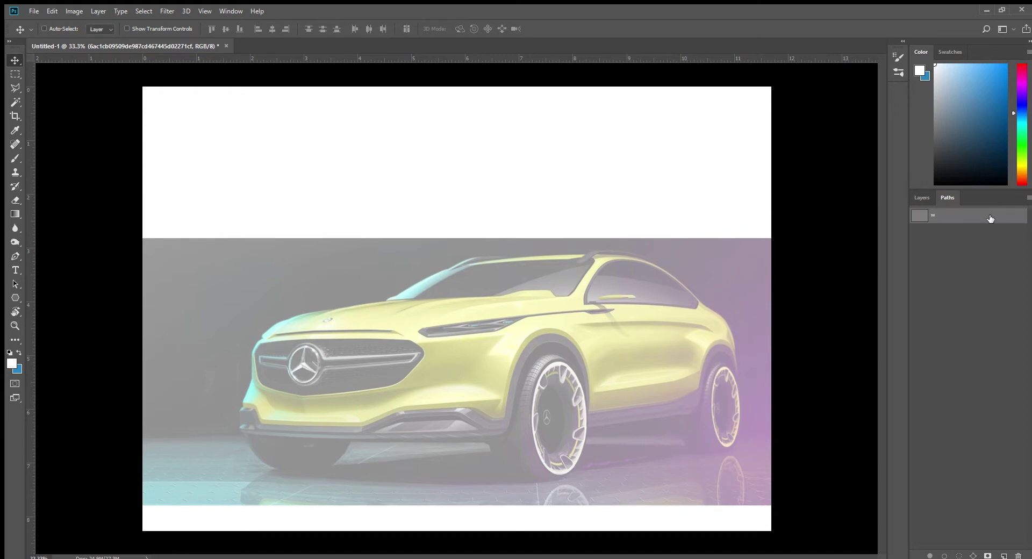
pyautogui.click(15, 257)
pyautogui.click(15, 299)
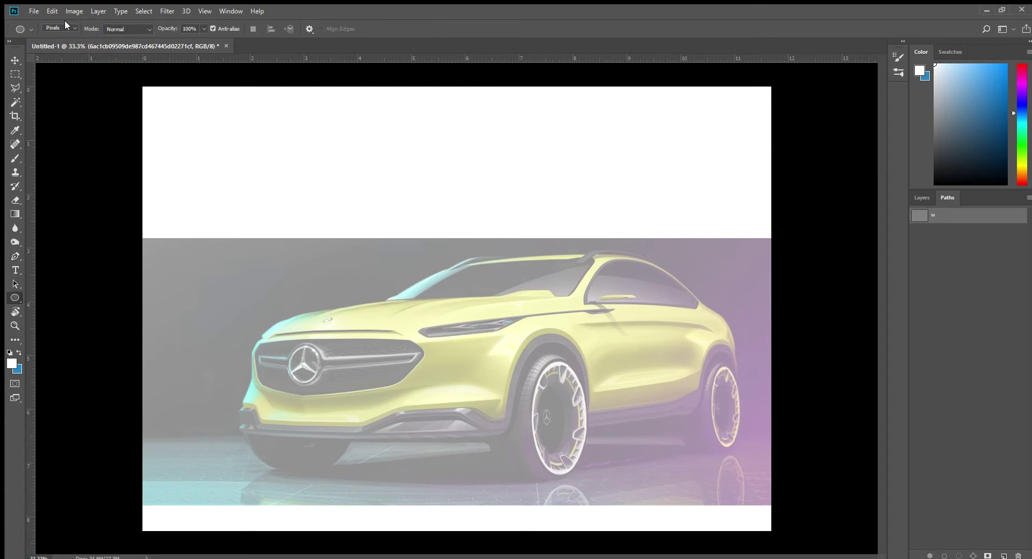
# Draw an elliptical path around the front wheel and nudge it slightly left.
pyautogui.moveTo(523, 342); pyautogui.dragTo(594, 480)
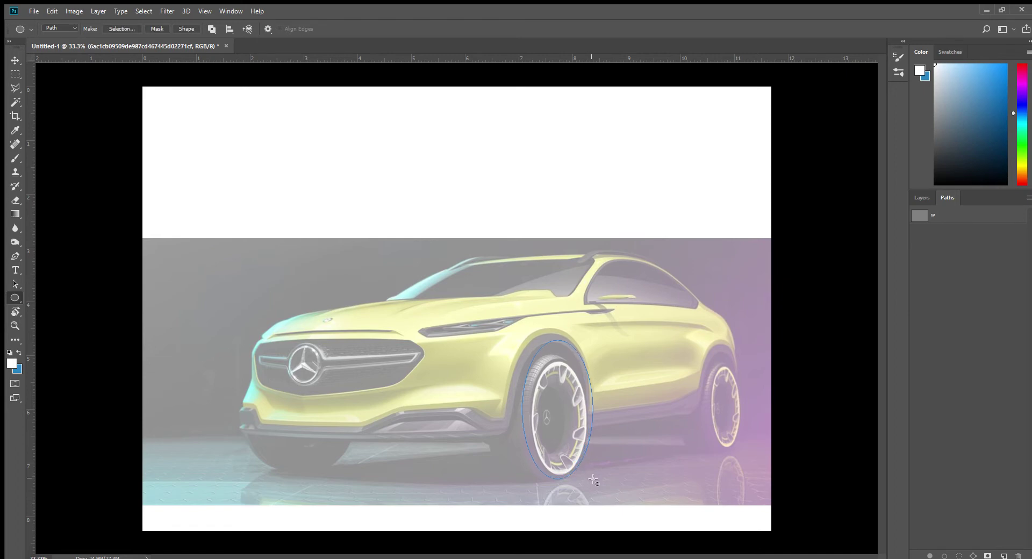
pyautogui.press('a')
pyautogui.moveTo(518, 382); pyautogui.dragTo(513, 383)
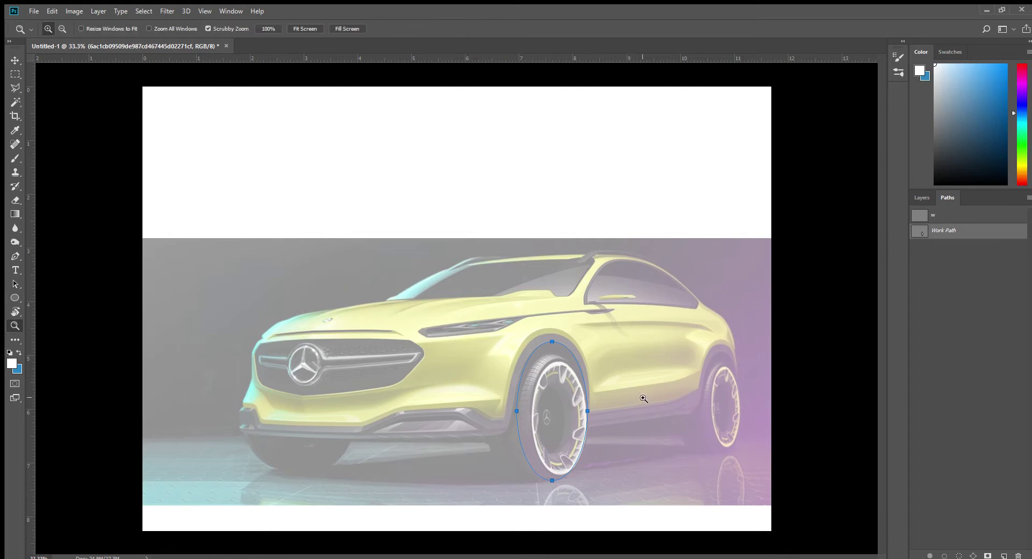
pyautogui.scroll(2, 614, 379)
pyautogui.moveTo(613, 453); pyautogui.dragTo(440, 415)
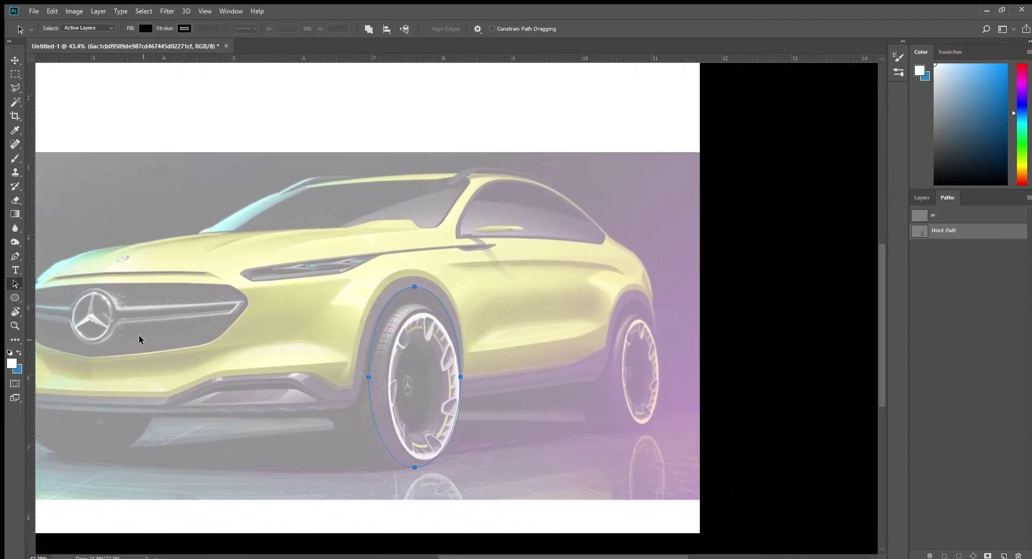
# With the Convert Point tool, select the front wheel path's four anchors.
pyautogui.rightClick(15, 257)
pyautogui.click(39, 300)
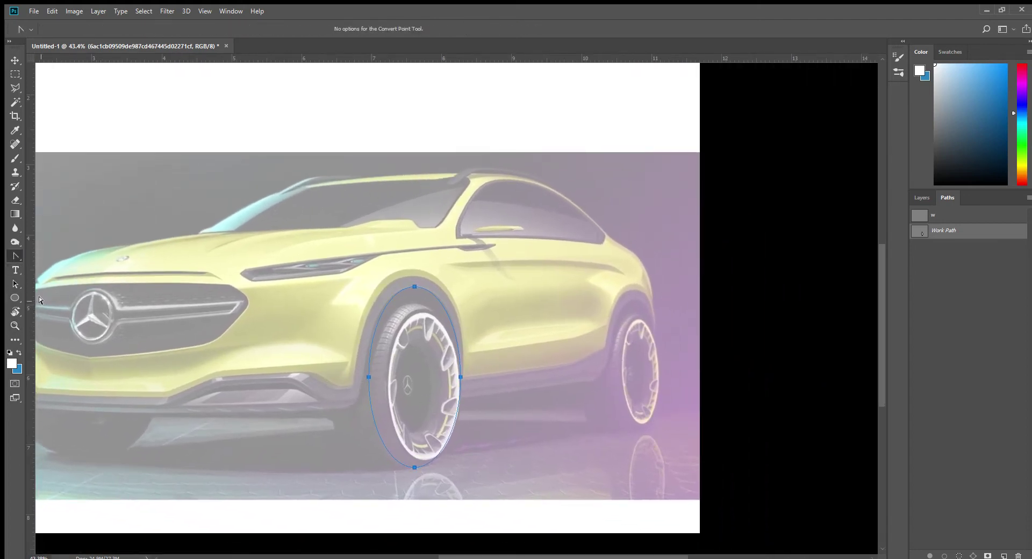
pyautogui.click(413, 287)
pyautogui.click(368, 376)
pyautogui.click(410, 467)
pyautogui.click(458, 377)
# Reshape the front wheel path's top, bottom and right curves.
pyautogui.moveTo(390, 289); pyautogui.dragTo(385, 290)
pyautogui.moveTo(408, 466); pyautogui.dragTo(405, 469)
pyautogui.click(501, 394)
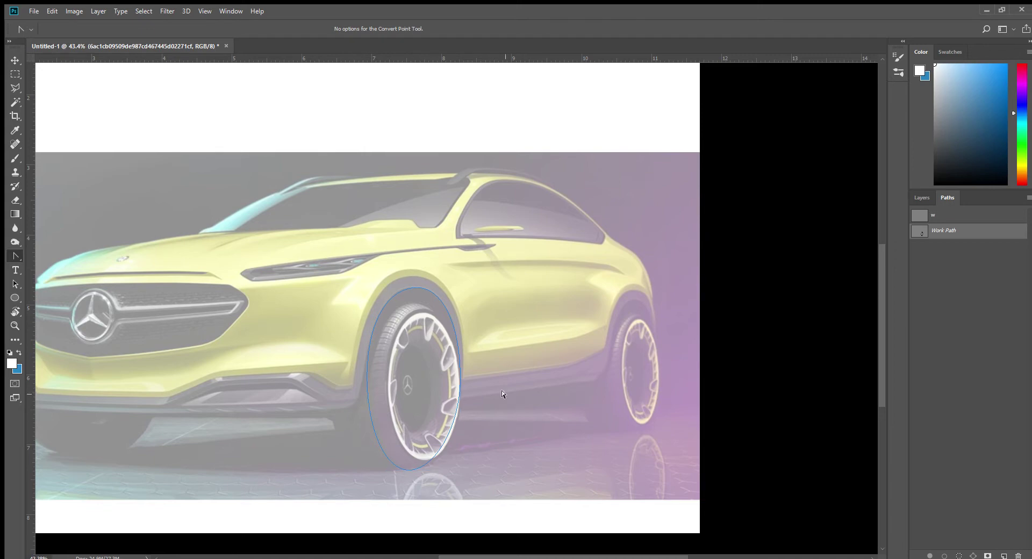
pyautogui.click(449, 427)
pyautogui.moveTo(463, 442); pyautogui.dragTo(455, 383)
# Draw an ellipse around the rear wheel, stretch it to the fender, and load it as a selection.
pyautogui.click(15, 298)
pyautogui.moveTo(615, 314); pyautogui.dragTo(663, 429)
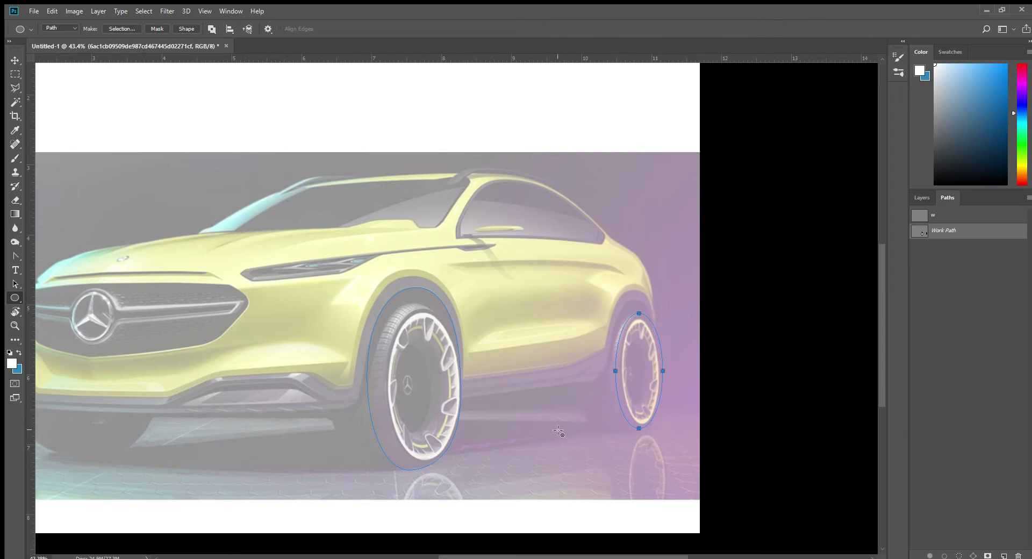
pyautogui.click(15, 285)
pyautogui.hotkey('ctrl', 't')
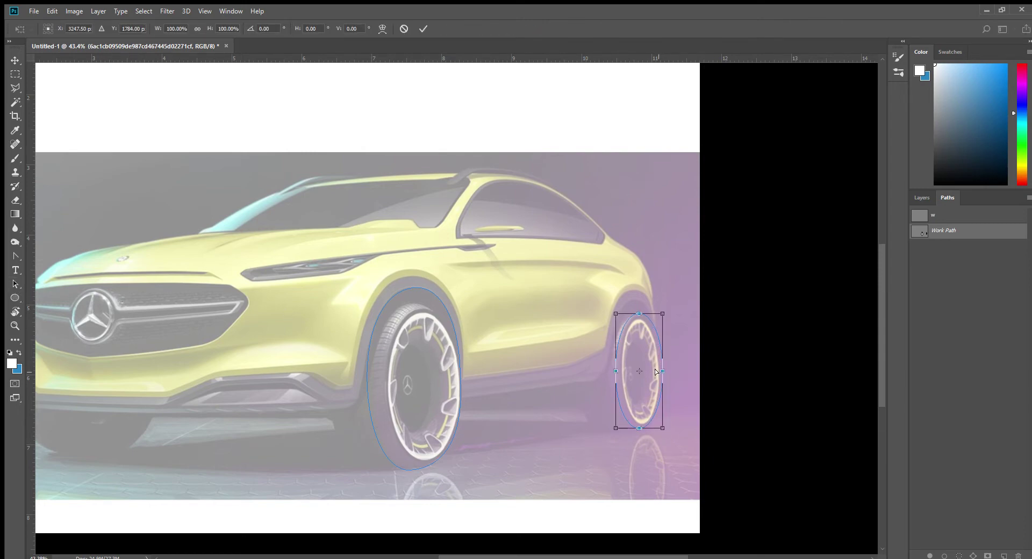
pyautogui.moveTo(663, 370); pyautogui.dragTo(661, 370)
pyautogui.moveTo(633, 311); pyautogui.dragTo(631, 310)
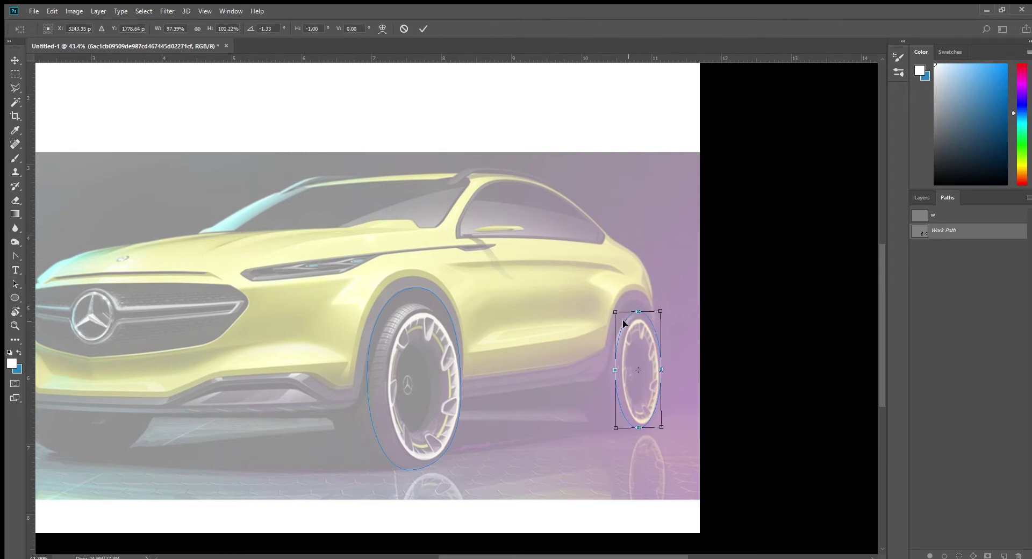
pyautogui.moveTo(612, 368); pyautogui.dragTo(607, 369)
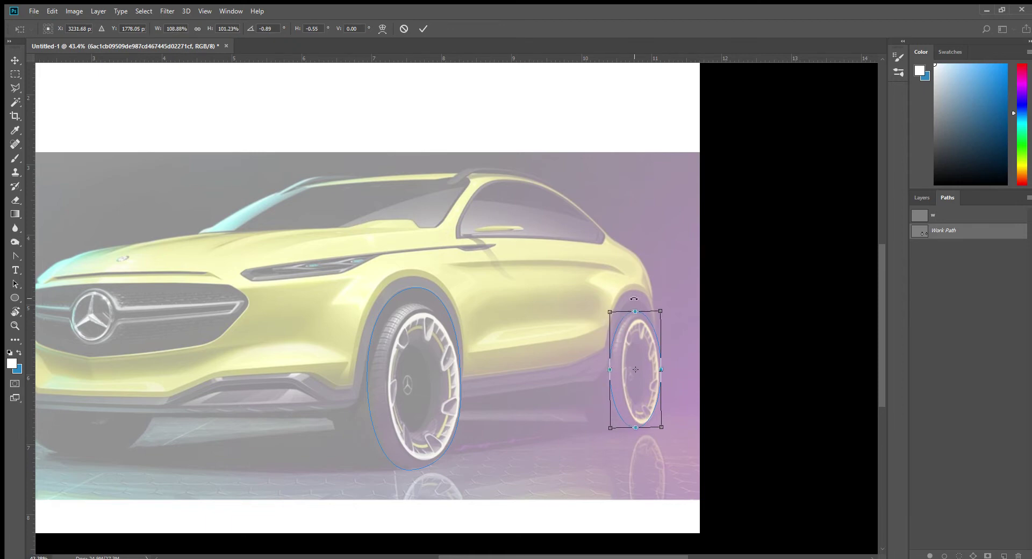
pyautogui.moveTo(633, 311); pyautogui.dragTo(635, 300)
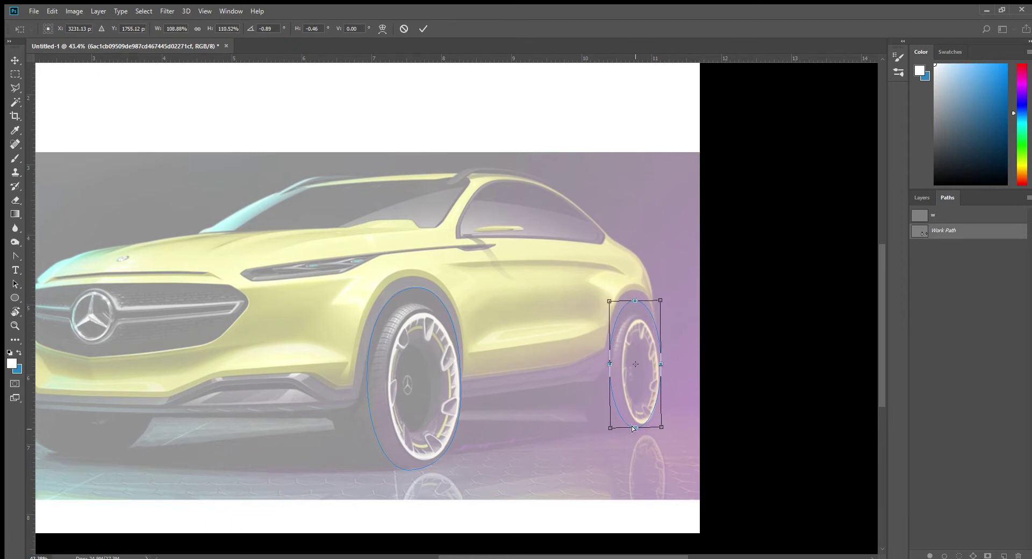
pyautogui.press('Return')
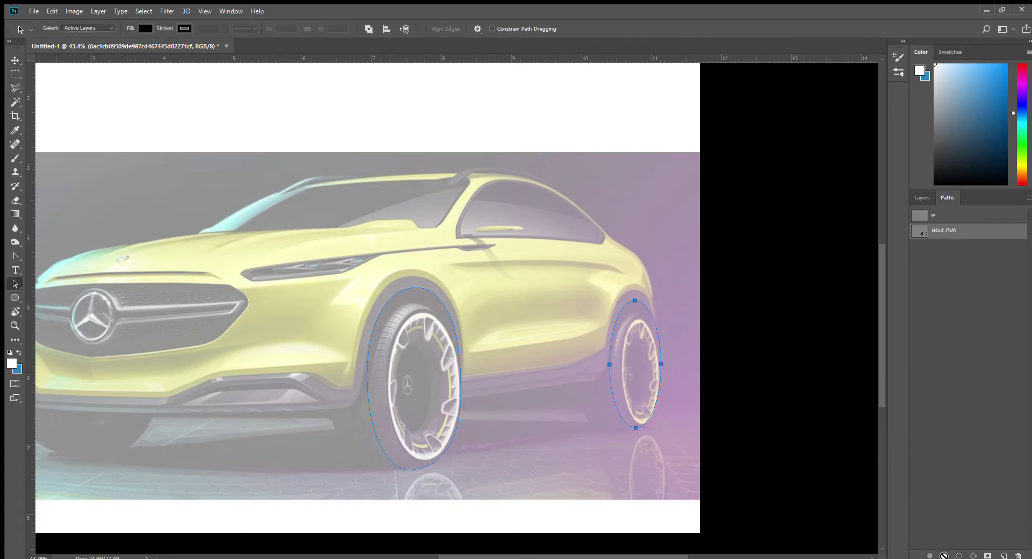
pyautogui.click(959, 555)
# Select both wheel outlines plus the lower body traced with the Polygonal Lasso.
pyautogui.click(430, 307)
pyautogui.click(958, 555)
pyautogui.click(928, 420)
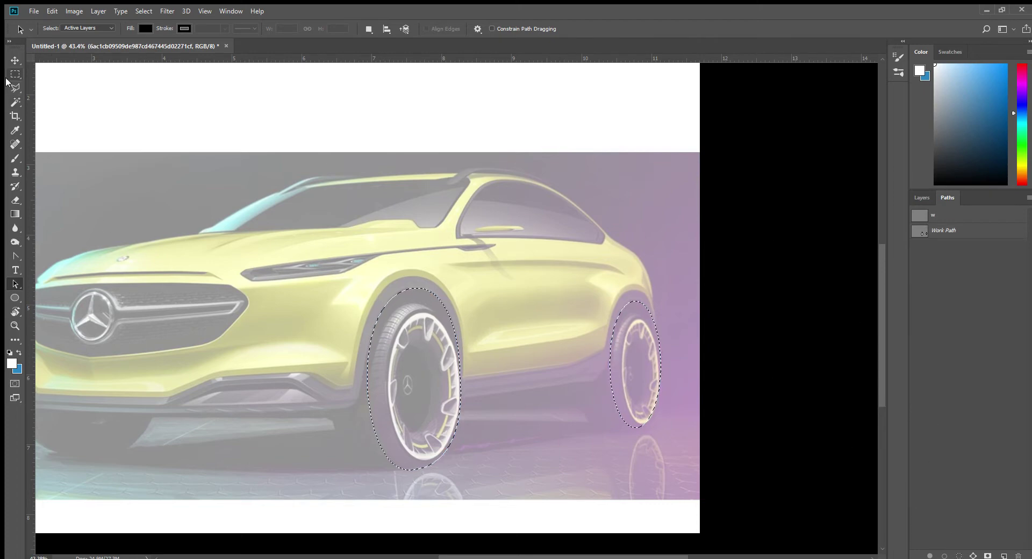
pyautogui.press('l')
pyautogui.moveTo(608, 353)
pyautogui.mouseDown()
pyautogui.moveTo(591, 378)
pyautogui.moveTo(256, 411)
pyautogui.mouseUp()
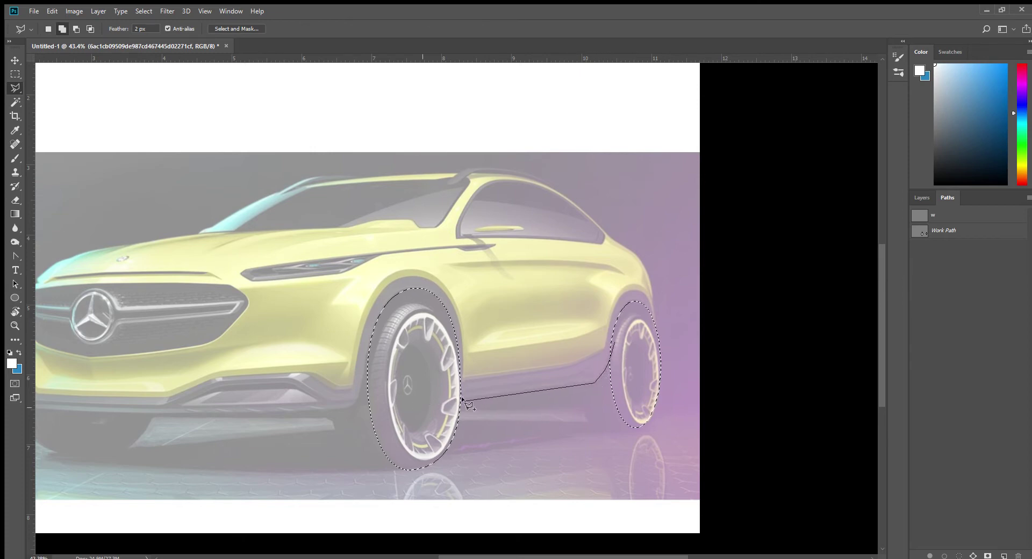
pyautogui.click(111, 402)
pyautogui.moveTo(133, 437)
pyautogui.mouseDown()
pyautogui.moveTo(238, 448)
pyautogui.moveTo(240, 426)
pyautogui.mouseUp()
pyautogui.moveTo(330, 408)
pyautogui.mouseDown()
pyautogui.moveTo(431, 411)
pyautogui.moveTo(439, 436)
pyautogui.moveTo(557, 460)
pyautogui.moveTo(735, 425)
pyautogui.moveTo(751, 371)
pyautogui.mouseUp()
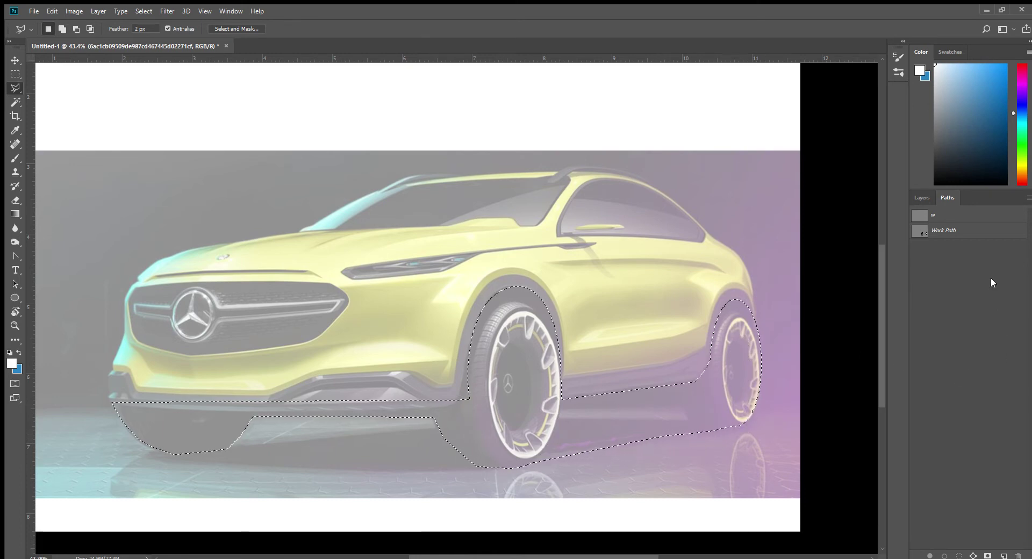
pyautogui.click(922, 199)
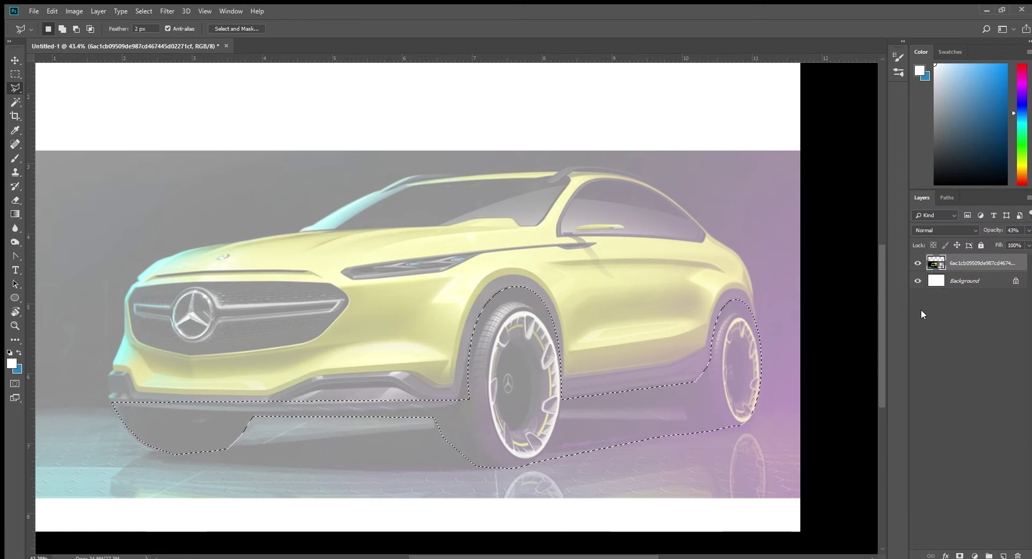
# Put the selected wheels and lower body onto a new Layer 1.
pyautogui.hotkey('ctrl', 'd')
pyautogui.hotkey('ctrl', 'shift', 'alt', 'n')
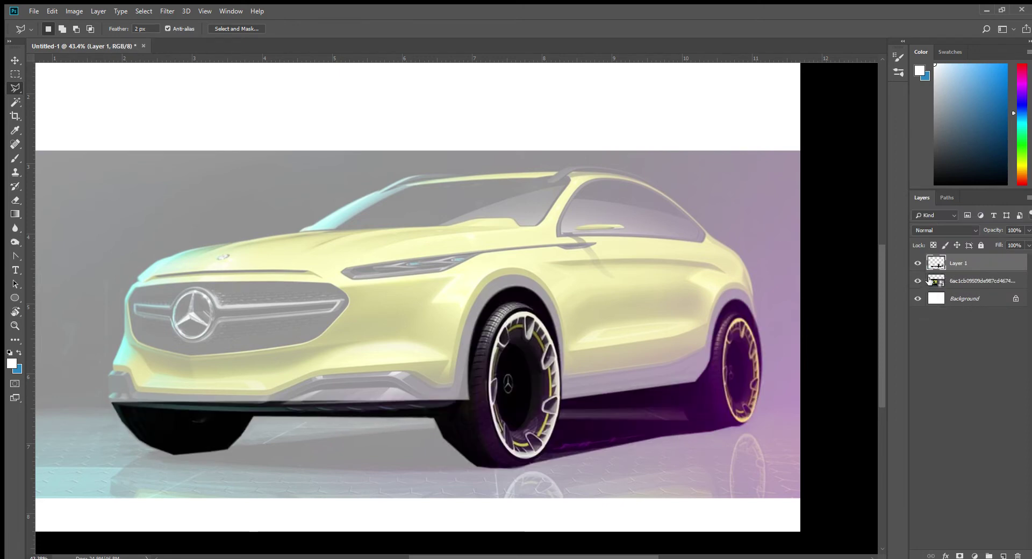
pyautogui.hotkey('shift', 'l')
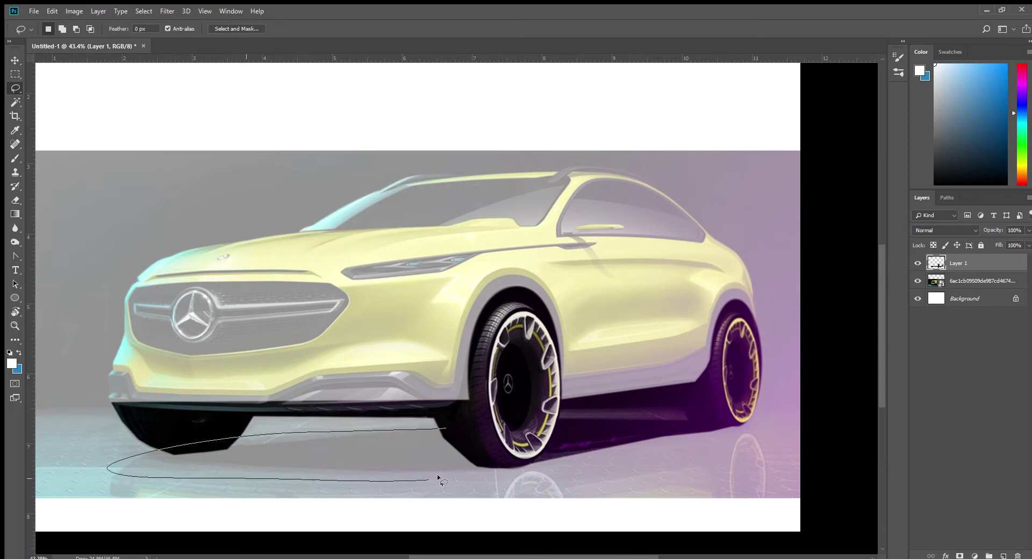
# Fill a shadow area beneath the car with black on a new Layer 2.
pyautogui.moveTo(431, 426); pyautogui.dragTo(441, 427)
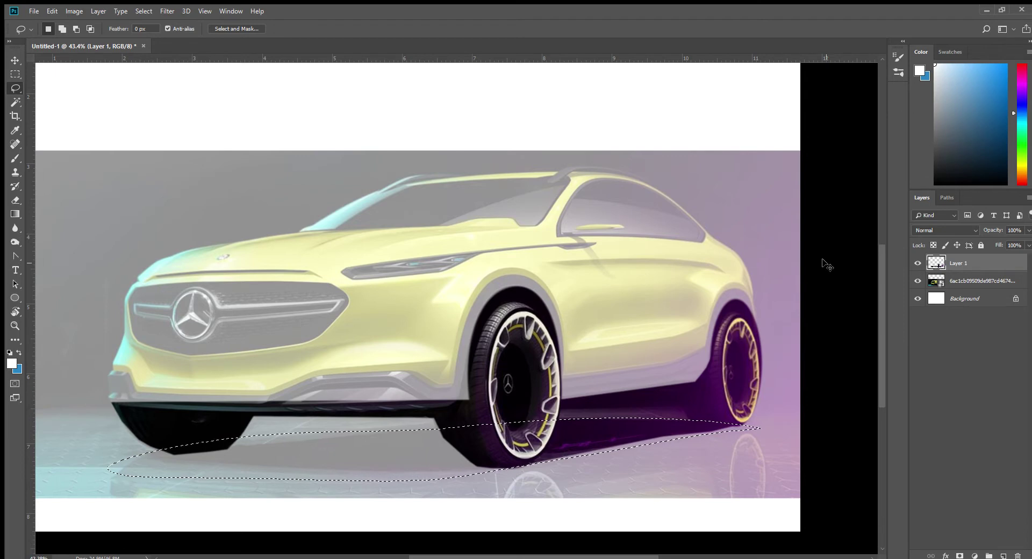
pyautogui.hotkey('ctrl', 'shift', 'alt', 'n')
pyautogui.press('d')
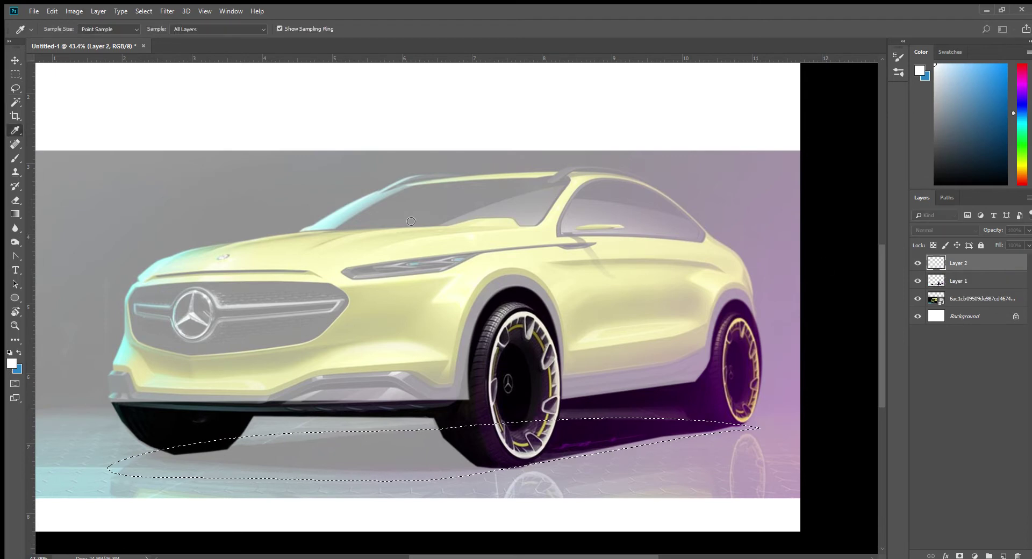
pyautogui.press('g')
pyautogui.hotkey('shift', 'g')
pyautogui.click(373, 437)
pyautogui.hotkey('ctrl', 'd')
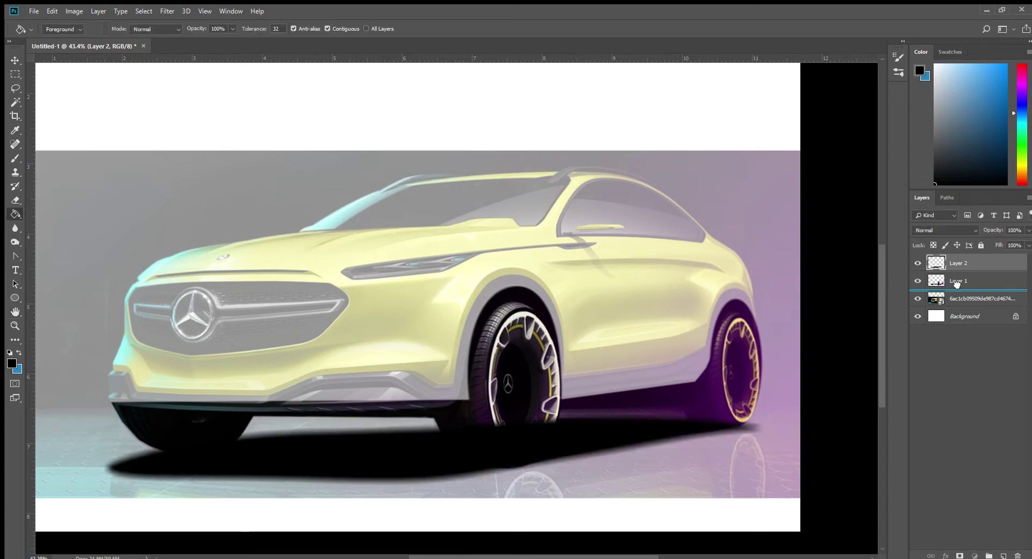
# Move Layer 2 below Layer 1, add an empty Layer 3, and show the wheel Work Path.
pyautogui.moveTo(946, 266); pyautogui.dragTo(953, 285)
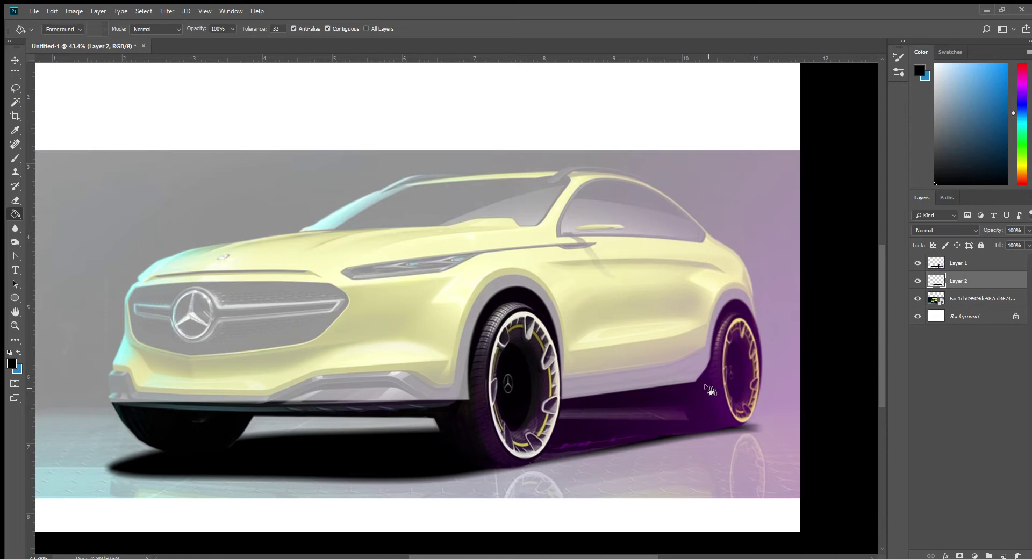
pyautogui.click(957, 265)
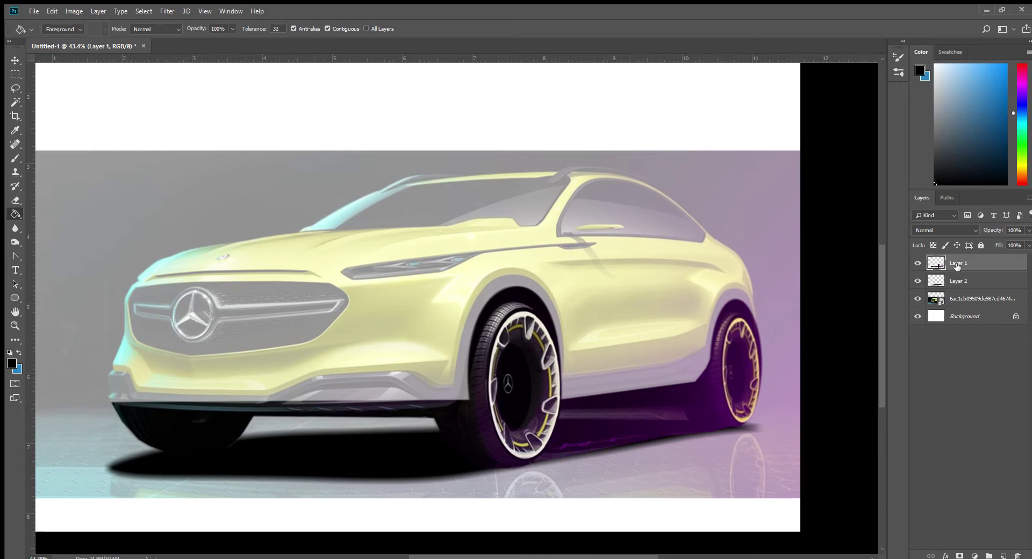
pyautogui.click(956, 297)
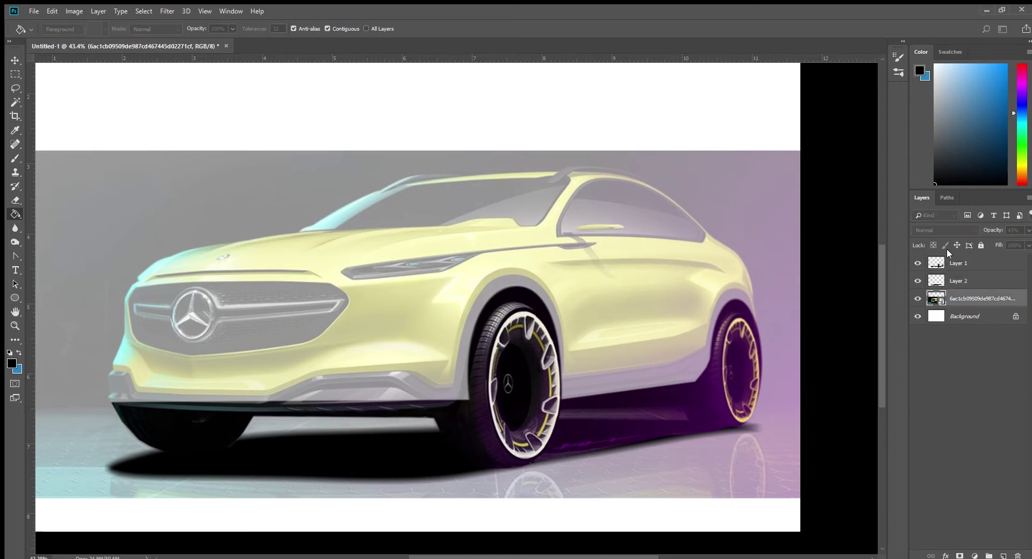
pyautogui.hotkey('ctrl', 'shift', 'alt', 'n')
pyautogui.click(946, 198)
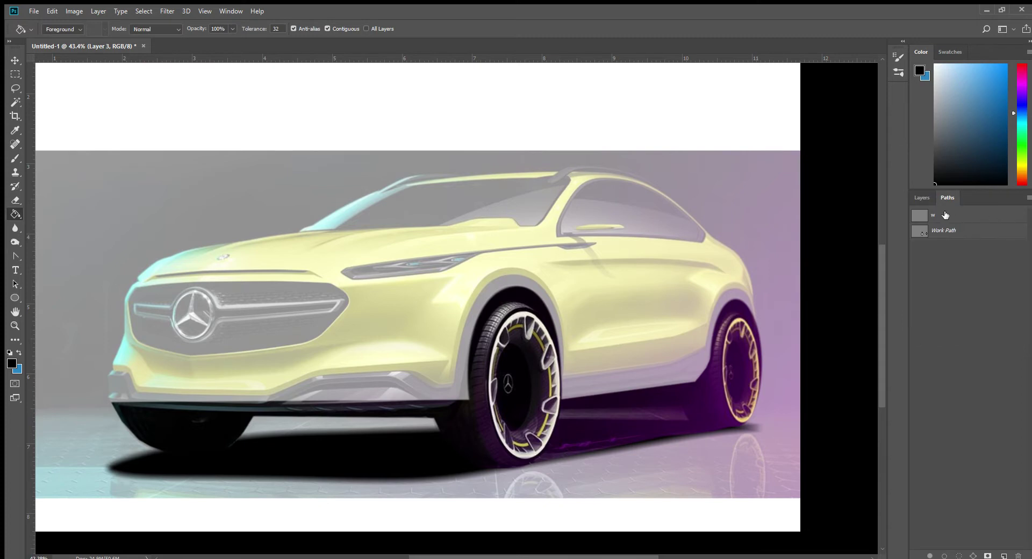
pyautogui.click(944, 233)
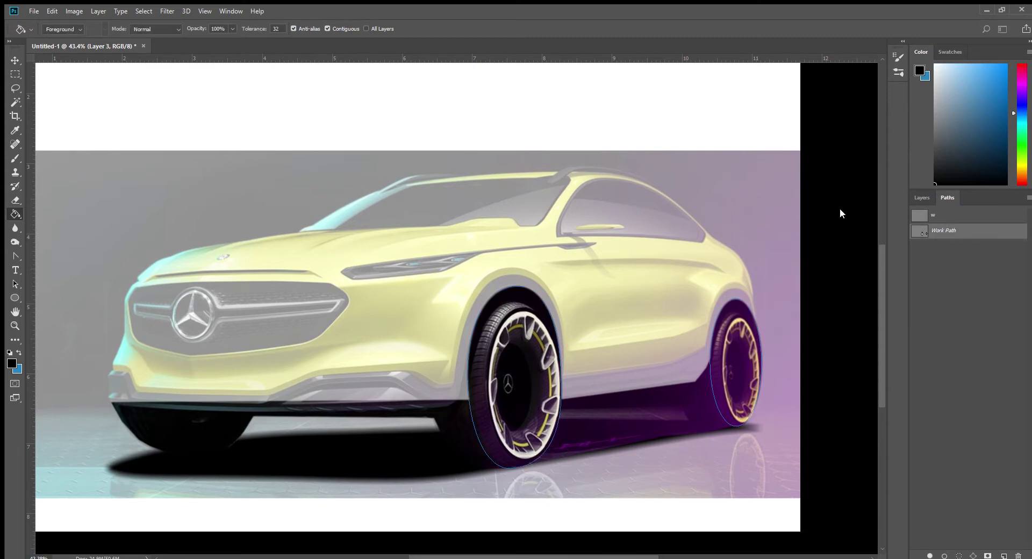
# Name the paths b and w, select path b, and hide Layers 1 and 2.
pyautogui.doubleClick(932, 215)
pyautogui.doubleClick(940, 231)
pyautogui.write('w')
pyautogui.press('Return')
pyautogui.click(947, 214)
pyautogui.click(16, 256)
pyautogui.scroll(2, 398, 424)
pyautogui.press('p')
pyautogui.click(921, 197)
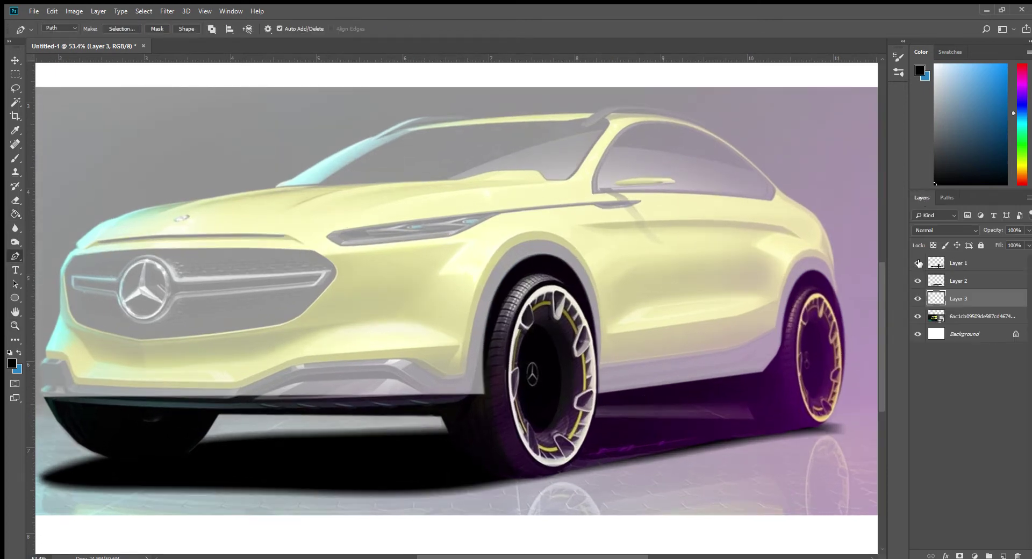
pyautogui.click(918, 263)
# Trace the body outline with the Pen from the lower front bumper along the hood.
pyautogui.click(162, 394)
pyautogui.click(157, 365)
pyautogui.moveTo(164, 359); pyautogui.dragTo(162, 352)
pyautogui.click(177, 317)
pyautogui.click(176, 270)
pyautogui.moveTo(189, 251); pyautogui.dragTo(193, 245)
pyautogui.click(221, 224)
pyautogui.click(313, 201)
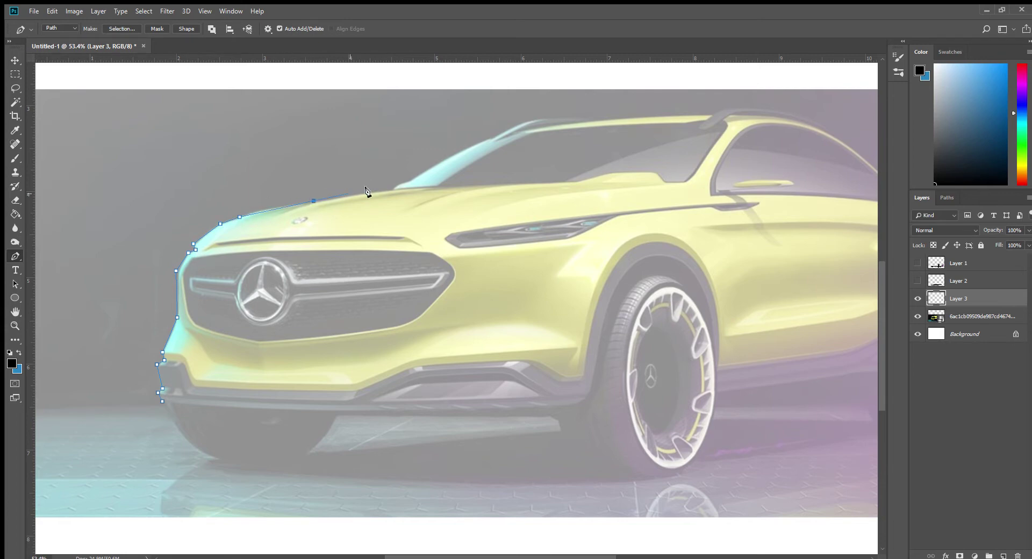
pyautogui.click(393, 189)
pyautogui.moveTo(524, 137); pyautogui.dragTo(325, 286)
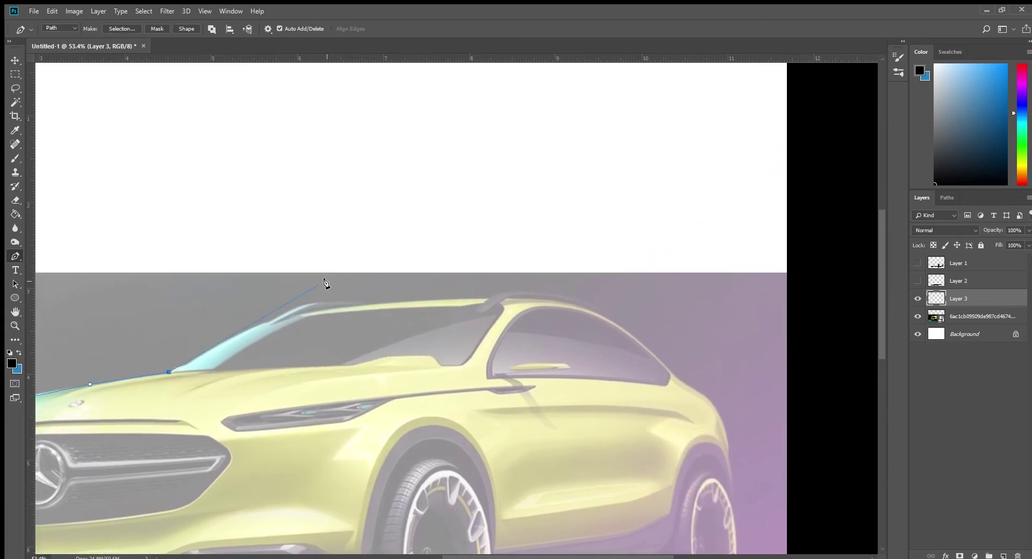
# Continue the outline over the windshield, roof and rear pillar, then back along the lower body.
pyautogui.click(275, 320)
pyautogui.click(305, 305)
pyautogui.click(400, 302)
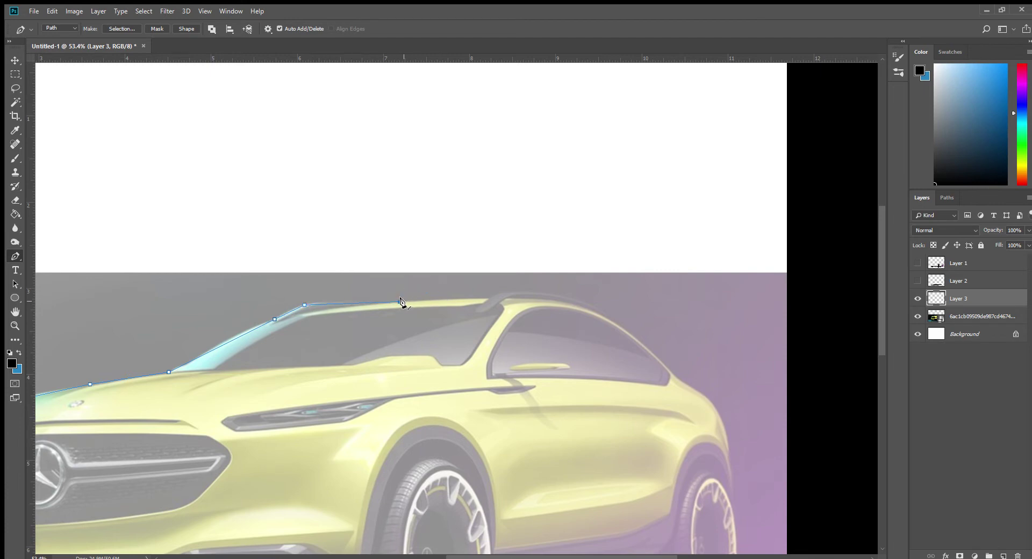
pyautogui.click(489, 297)
pyautogui.click(616, 322)
pyautogui.click(674, 375)
pyautogui.click(708, 396)
pyautogui.click(728, 457)
pyautogui.moveTo(740, 520); pyautogui.dragTo(774, 358)
pyautogui.click(739, 387)
pyautogui.click(362, 436)
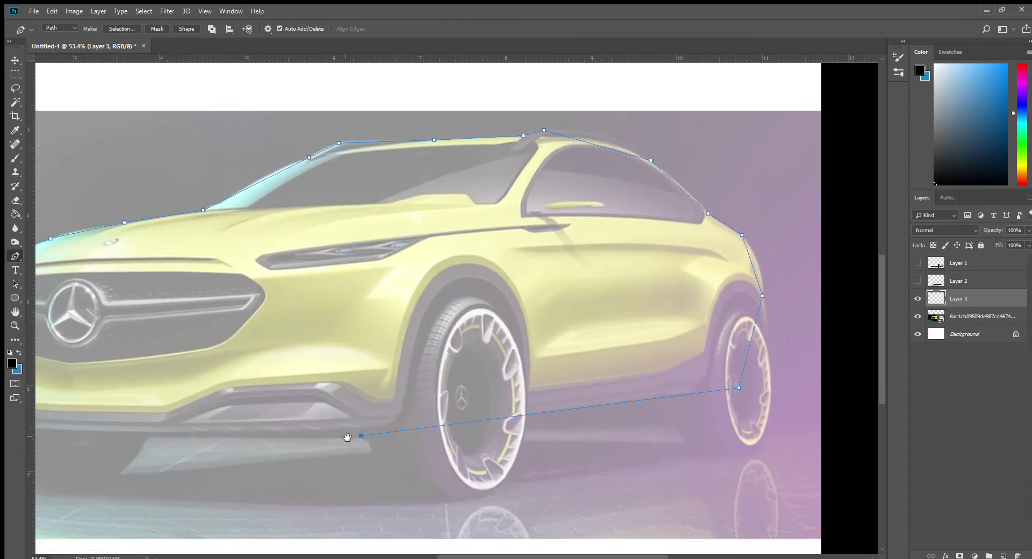
pyautogui.moveTo(350, 436); pyautogui.dragTo(565, 443)
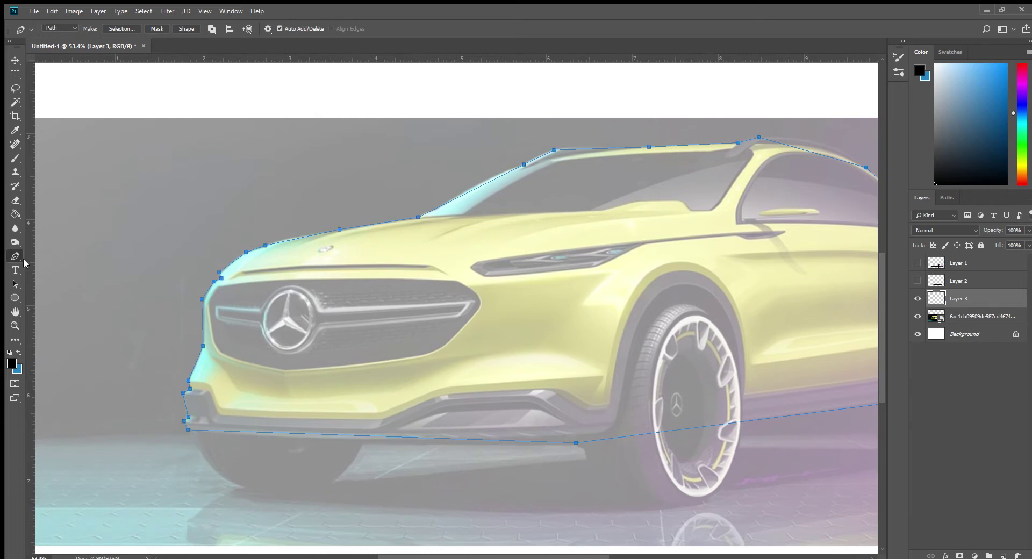
# Curve the path at the lower front bumper corner with the Convert Point tool.
pyautogui.moveTo(15, 255); pyautogui.dragTo(41, 307)
pyautogui.moveTo(169, 318); pyautogui.dragTo(316, 366)
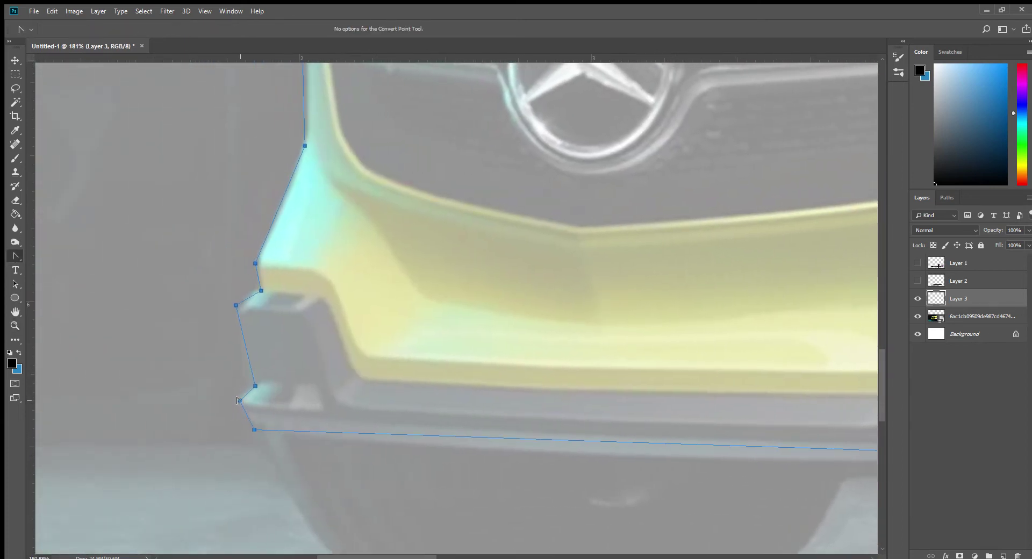
pyautogui.moveTo(240, 401); pyautogui.dragTo(235, 394)
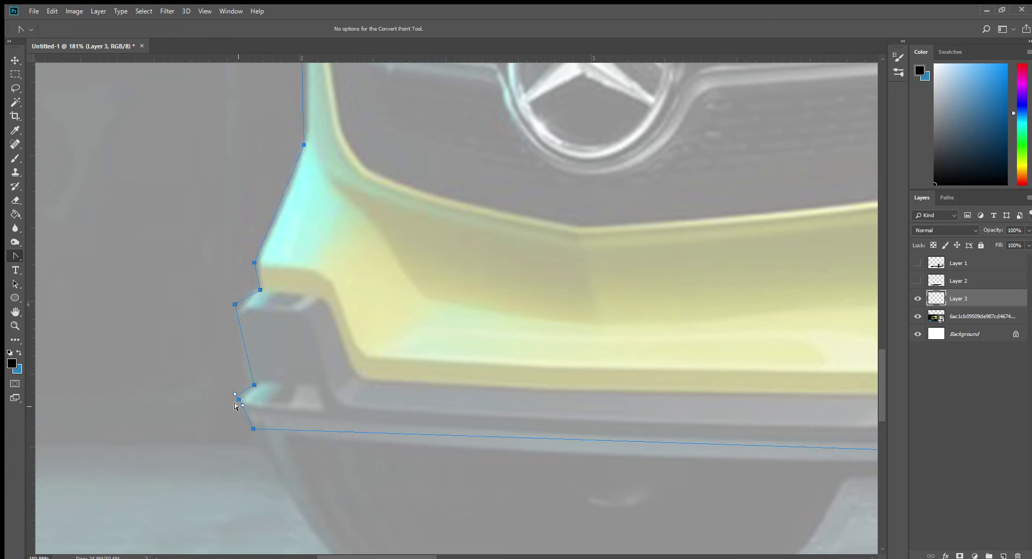
pyautogui.click(217, 414)
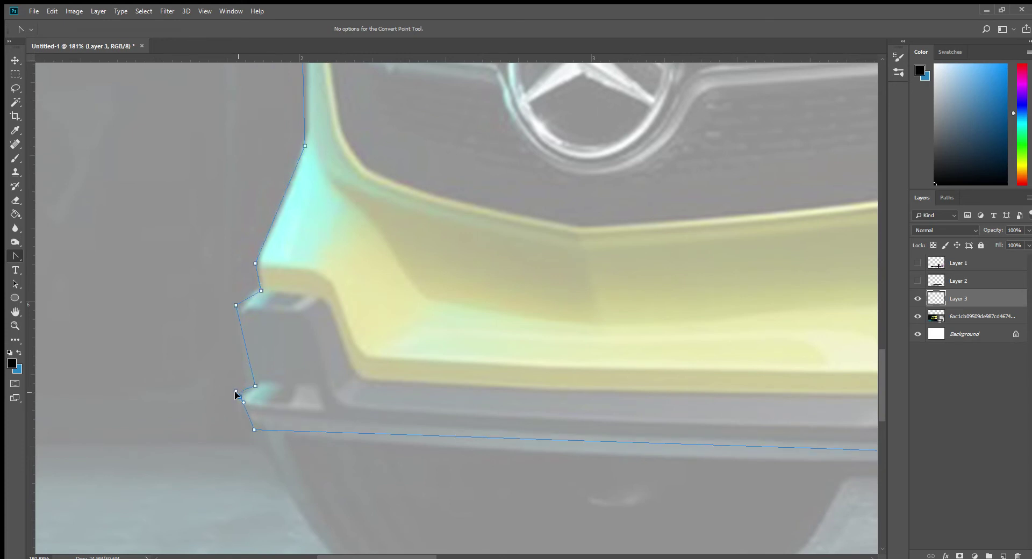
pyautogui.click(254, 429)
pyautogui.moveTo(254, 429); pyautogui.dragTo(252, 429)
pyautogui.press('z')
pyautogui.moveTo(372, 400); pyautogui.dragTo(357, 396)
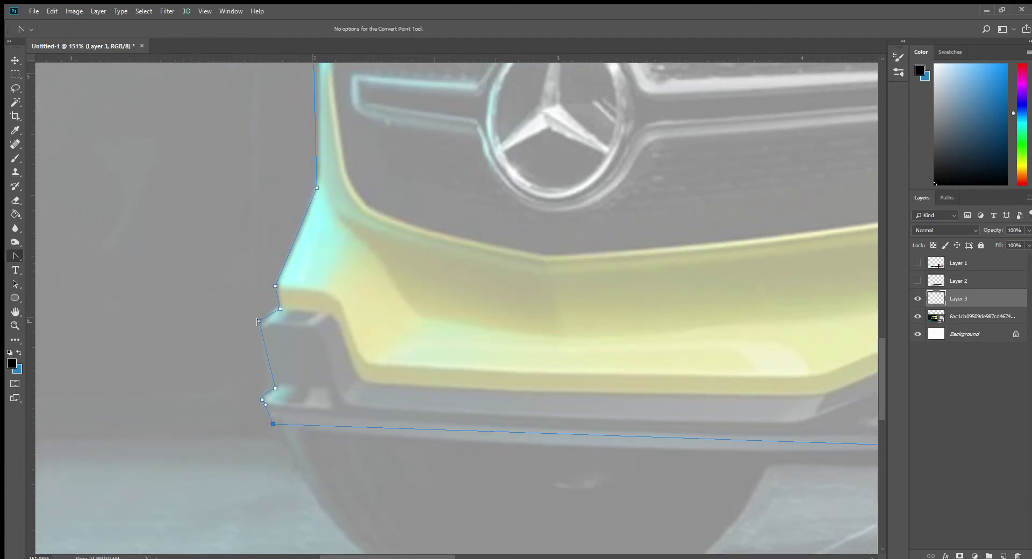
pyautogui.moveTo(260, 321); pyautogui.dragTo(265, 309)
# Round the path at the upper front corner, grille corner and along the hood line.
pyautogui.scroll(3, 311, 224)
pyautogui.moveTo(293, 307); pyautogui.dragTo(293, 299)
pyautogui.moveTo(290, 174); pyautogui.dragTo(295, 147)
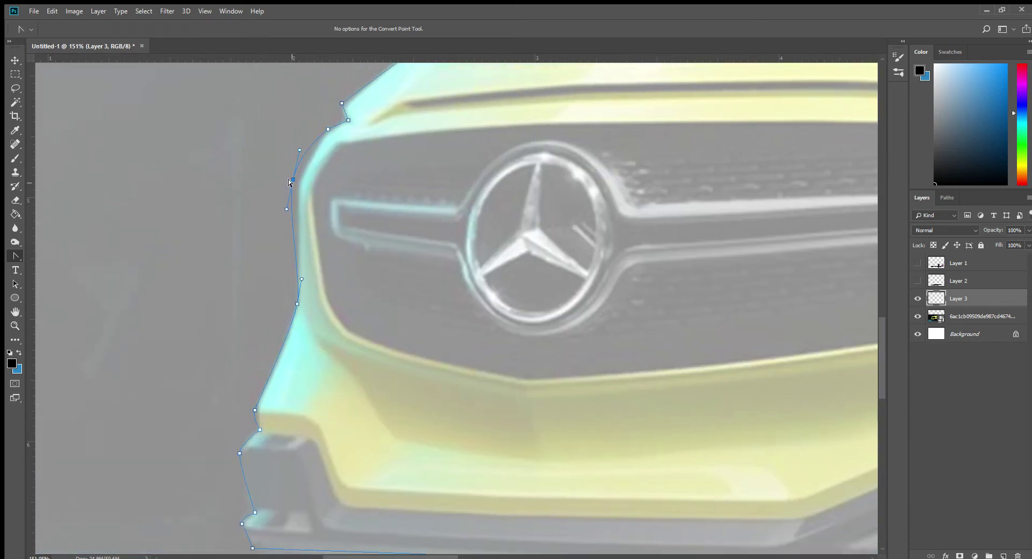
pyautogui.scroll(4, 256, 329)
pyautogui.click(252, 300)
pyautogui.moveTo(254, 302); pyautogui.dragTo(260, 299)
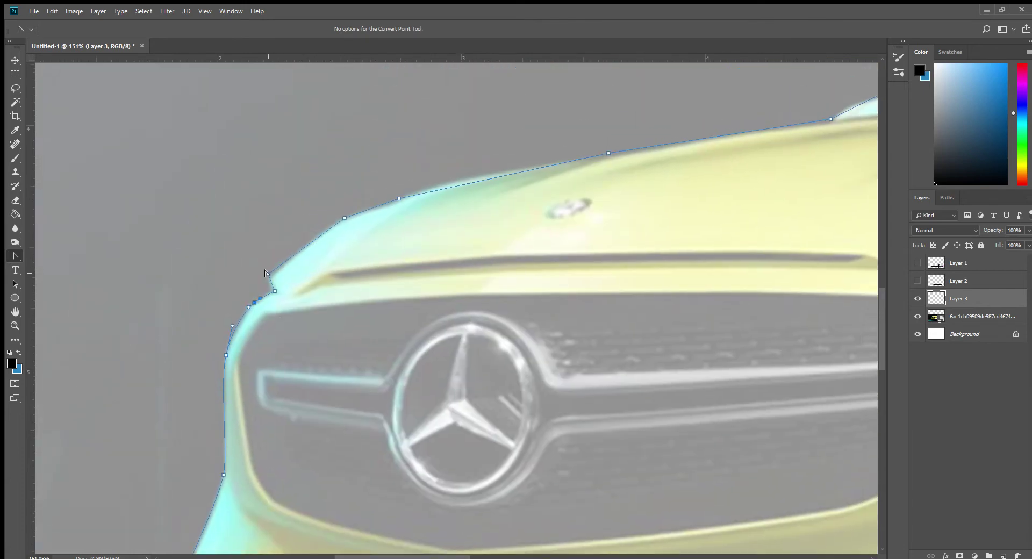
pyautogui.moveTo(466, 288); pyautogui.dragTo(309, 391)
pyautogui.moveTo(186, 322); pyautogui.dragTo(312, 275)
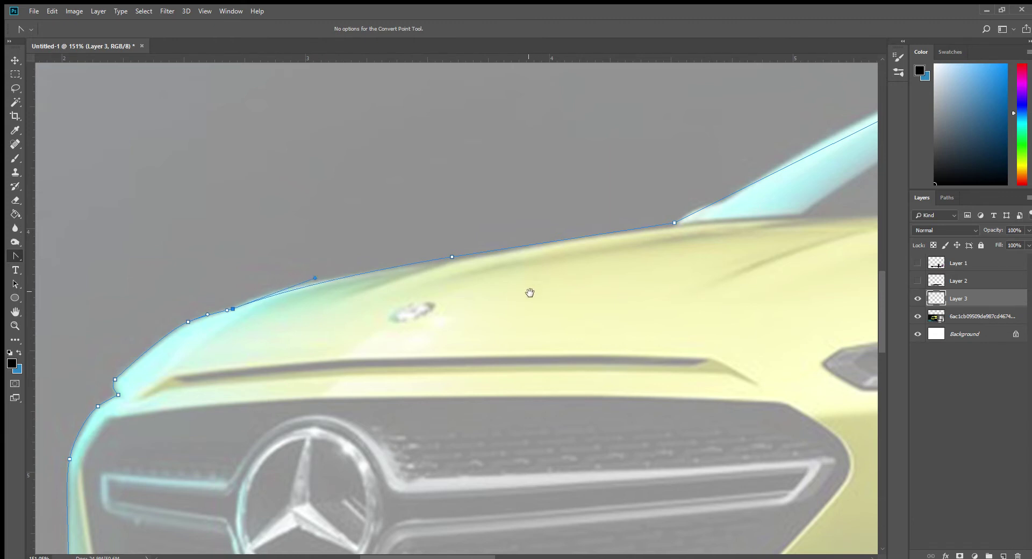
pyautogui.moveTo(536, 286); pyautogui.dragTo(419, 373)
pyautogui.moveTo(557, 310); pyautogui.dragTo(571, 302)
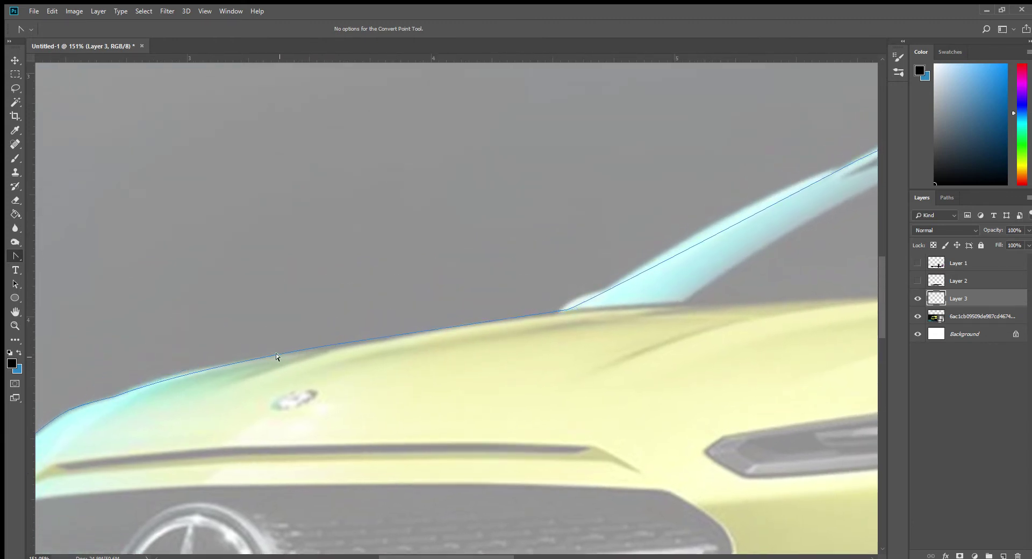
pyautogui.click(325, 344)
# Bend the windshield and roof segments of the body path into curves.
pyautogui.scroll(-3, 512, 410)
pyautogui.moveTo(627, 384); pyautogui.dragTo(355, 414)
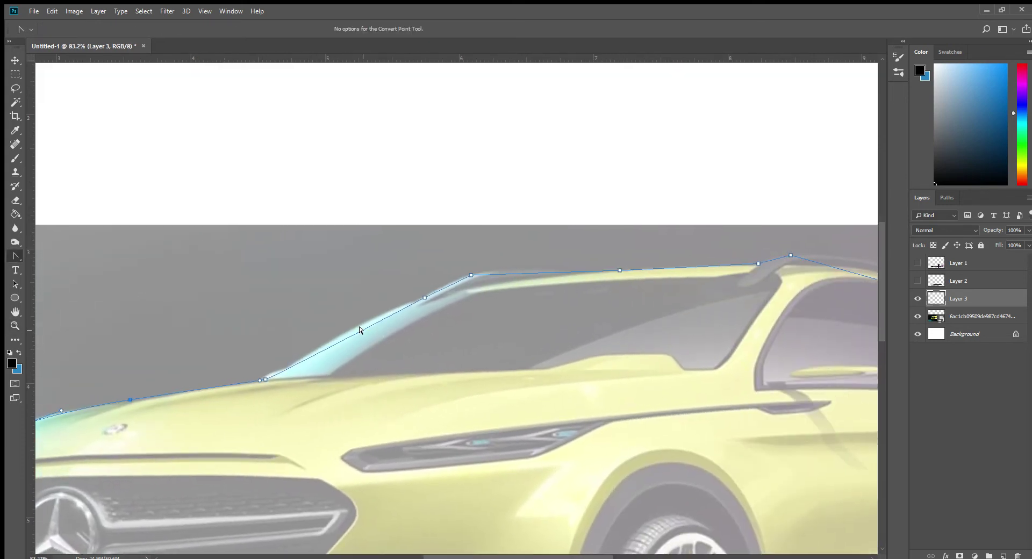
pyautogui.moveTo(361, 328); pyautogui.dragTo(361, 320)
pyautogui.moveTo(471, 275); pyautogui.dragTo(487, 270)
pyautogui.moveTo(535, 299); pyautogui.dragTo(338, 368)
pyautogui.moveTo(274, 344); pyautogui.dragTo(306, 331)
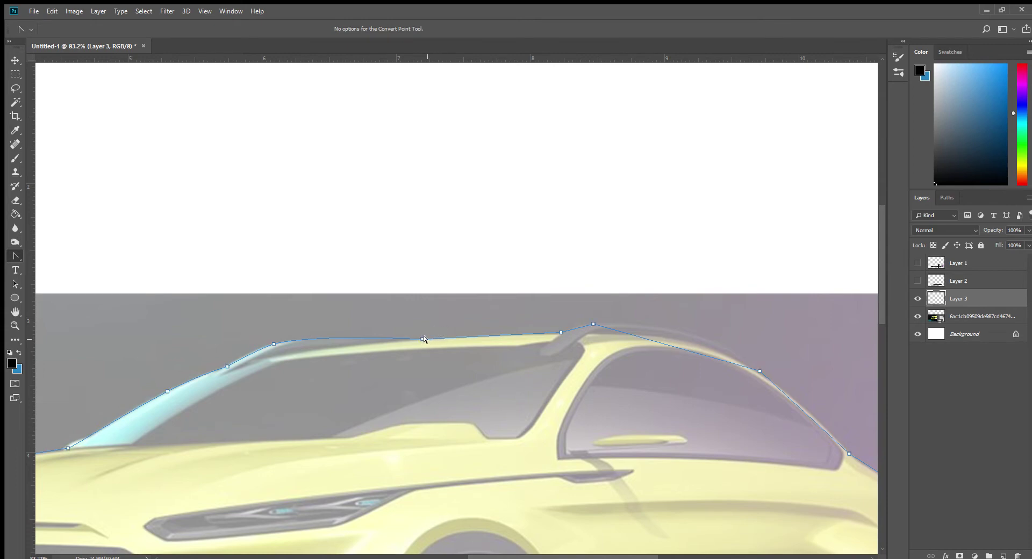
# Smooth the rear roofline and curve the path down the rear pillar.
pyautogui.moveTo(591, 327)
pyautogui.mouseDown()
pyautogui.moveTo(440, 338)
pyautogui.moveTo(456, 332)
pyautogui.mouseUp()
pyautogui.click(408, 343)
pyautogui.moveTo(543, 359)
pyautogui.mouseDown()
pyautogui.moveTo(467, 323)
pyautogui.moveTo(480, 312)
pyautogui.mouseUp()
pyautogui.click(467, 324)
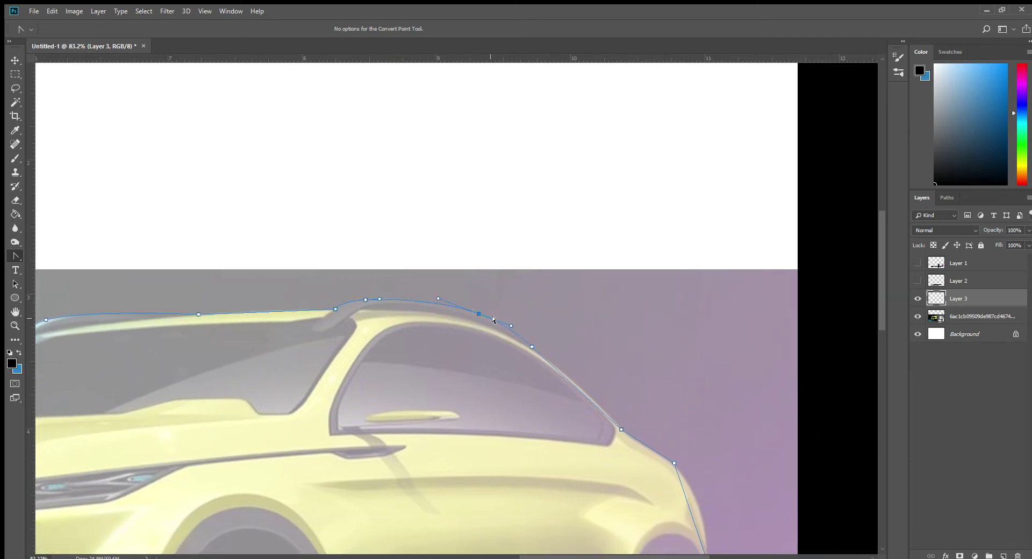
pyautogui.moveTo(532, 347); pyautogui.dragTo(534, 350)
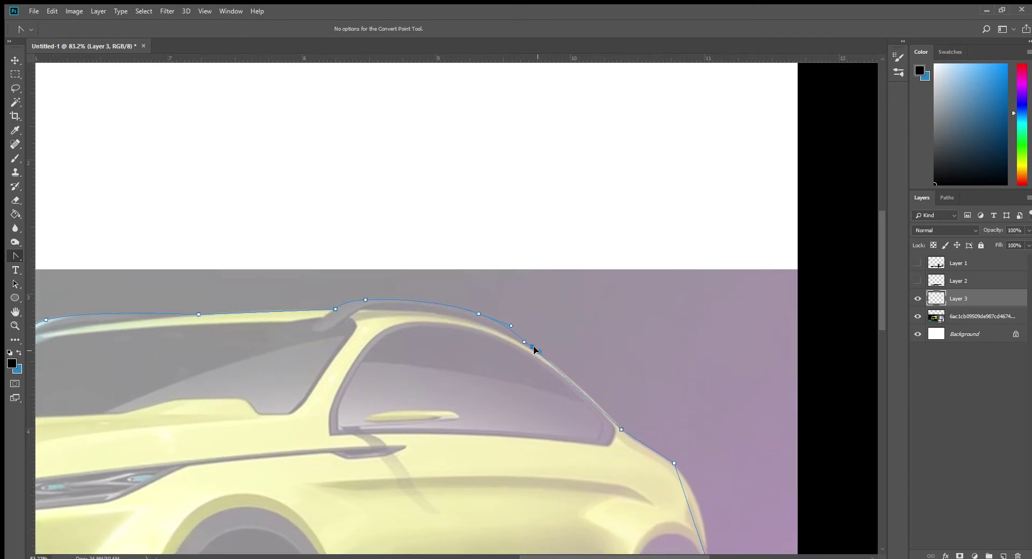
pyautogui.click(580, 393)
pyautogui.moveTo(674, 463); pyautogui.dragTo(686, 477)
pyautogui.click(641, 442)
pyautogui.moveTo(641, 442)
pyautogui.mouseDown()
pyautogui.moveTo(472, 231)
pyautogui.moveTo(505, 252)
pyautogui.mouseUp()
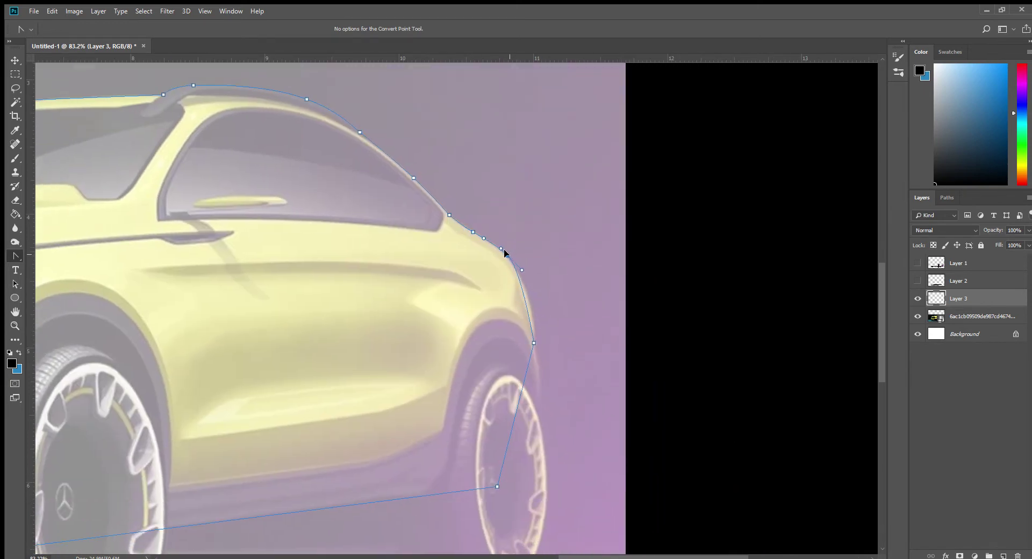
# Curve the path around the rear wheel arch and smooth the point beneath it.
pyautogui.moveTo(531, 343); pyautogui.dragTo(537, 365)
pyautogui.click(533, 342)
pyautogui.moveTo(526, 394); pyautogui.dragTo(537, 414)
pyautogui.hscroll(-5, 538, 420)
pyautogui.scroll(-3, 618, 403)
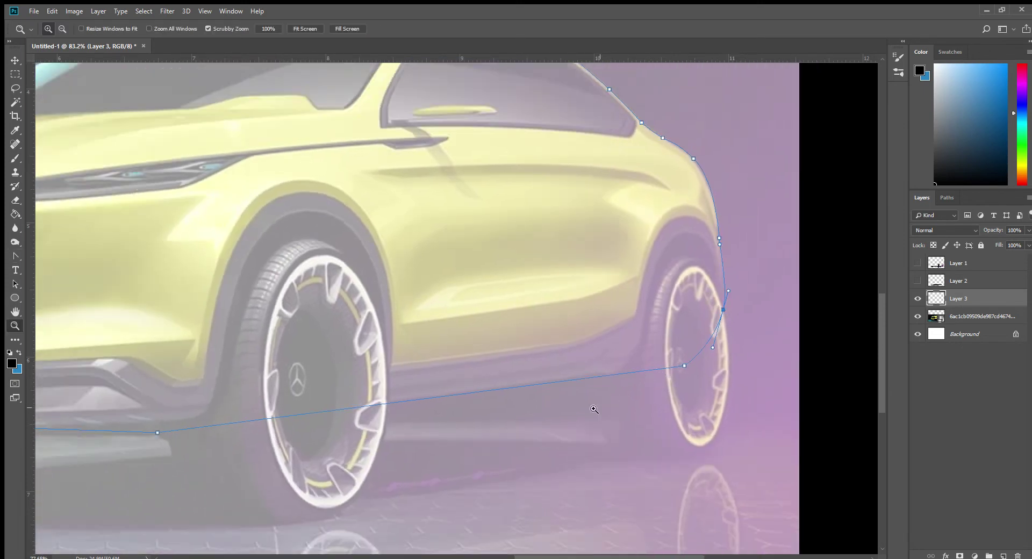
pyautogui.moveTo(659, 366); pyautogui.dragTo(513, 407)
pyautogui.moveTo(486, 453); pyautogui.dragTo(467, 455)
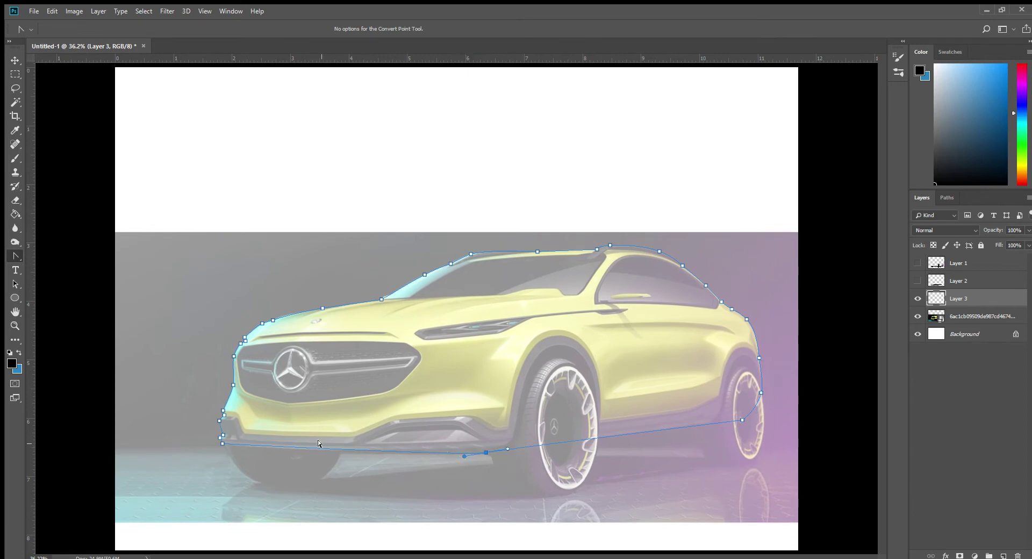
# Refine the car outline's bottom curve and load the outline path as a selection.
pyautogui.moveTo(293, 447); pyautogui.dragTo(367, 451)
pyautogui.moveTo(293, 447); pyautogui.dragTo(293, 449)
pyautogui.click(946, 197)
pyautogui.click(959, 556)
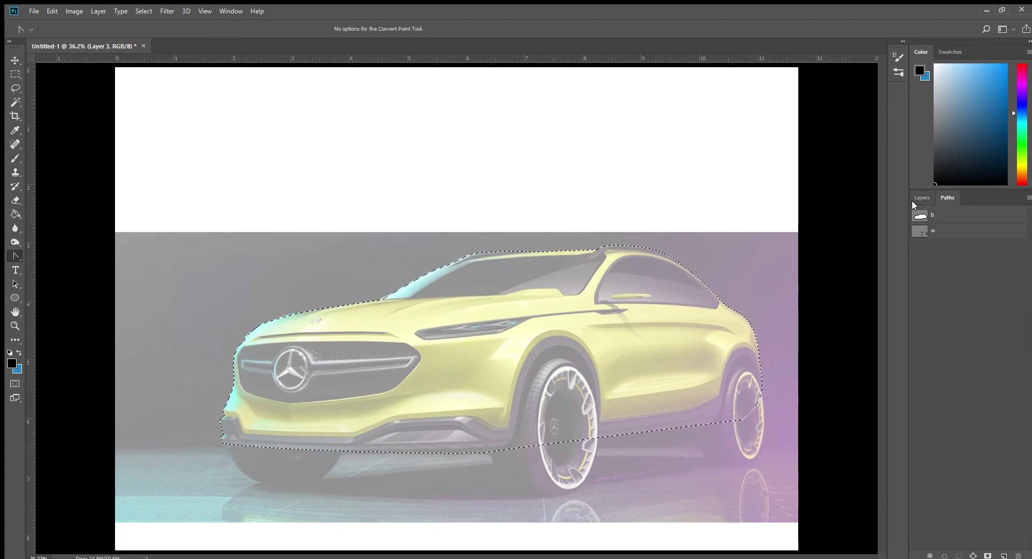
pyautogui.click(922, 197)
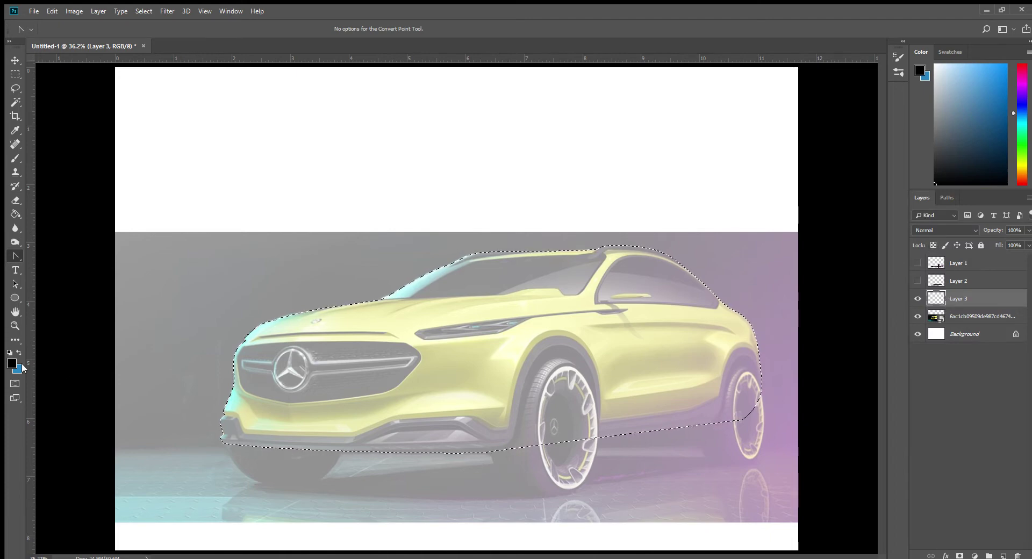
# Fill the car selection with the sampled yellow body colour, show Layers 1 and 2, and deselect.
pyautogui.press('i')
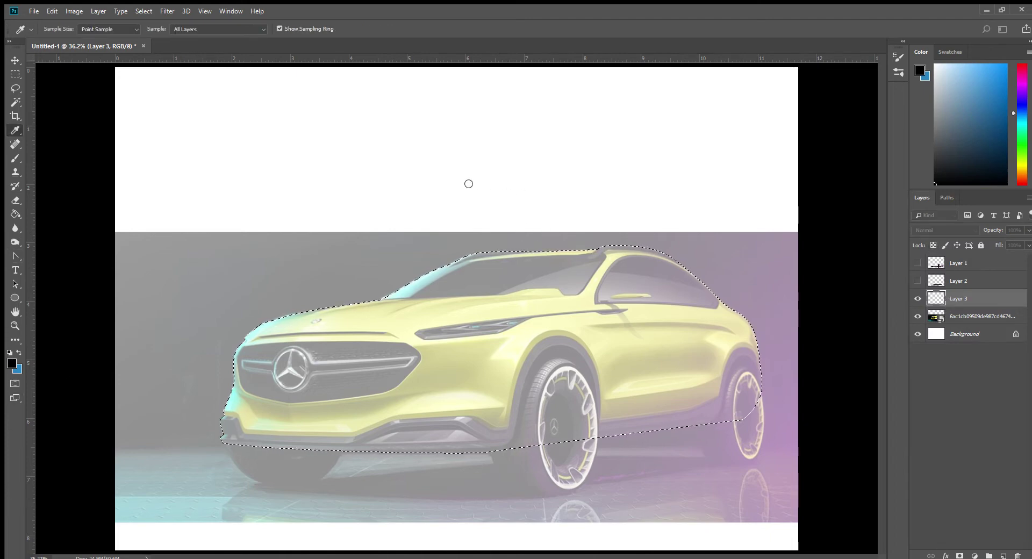
pyautogui.click(538, 322)
pyautogui.press('g')
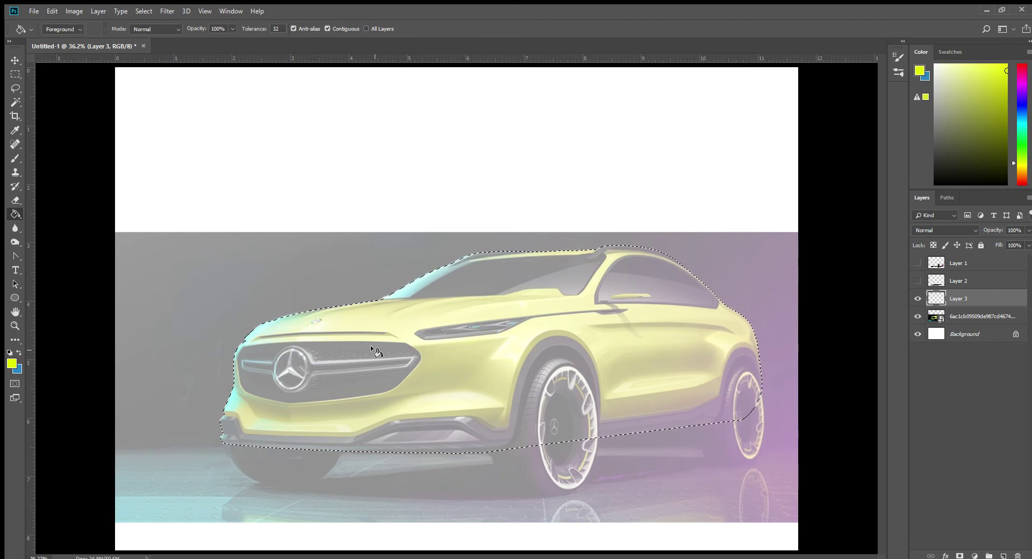
pyautogui.click(500, 384)
pyautogui.click(918, 281)
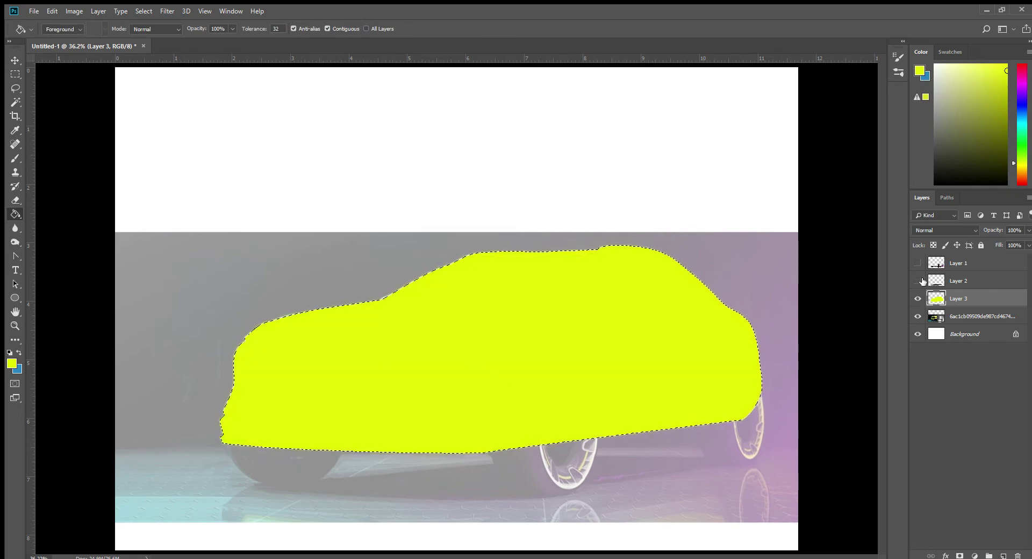
pyautogui.click(918, 263)
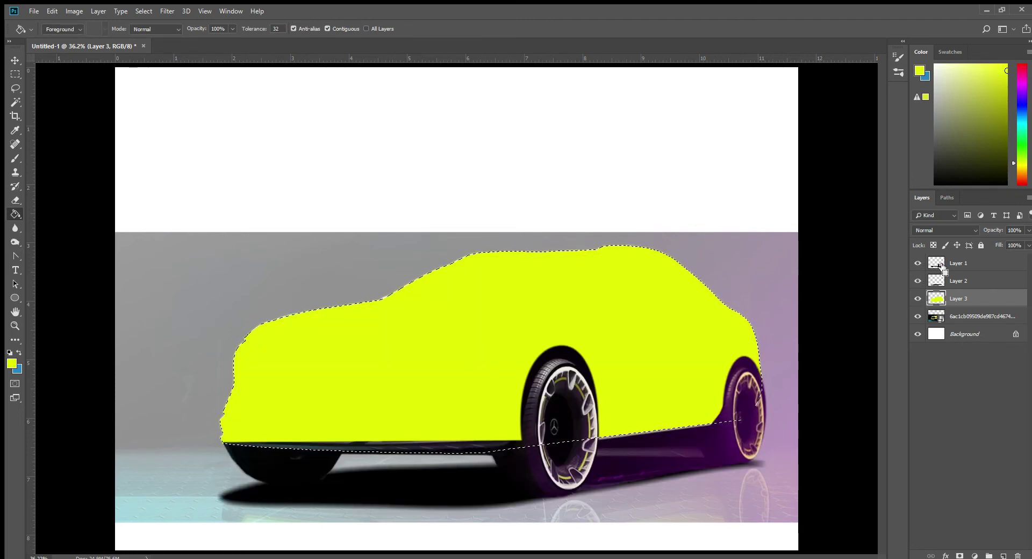
pyautogui.hotkey('ctrl', 'd')
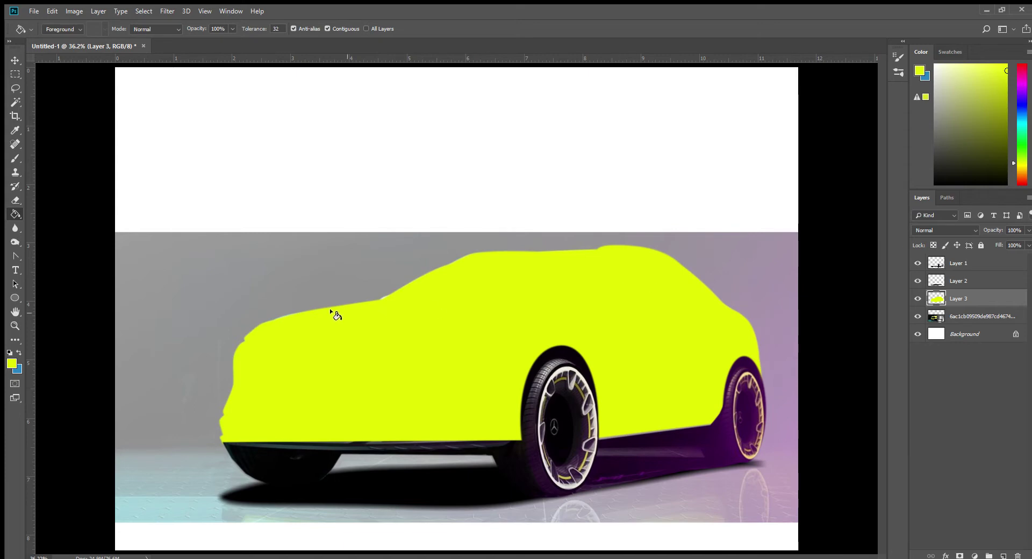
# Lasso a freehand selection over the lower front bumper on Layer 1, then drop it.
pyautogui.click(15, 88)
pyautogui.moveTo(184, 425); pyautogui.dragTo(235, 441)
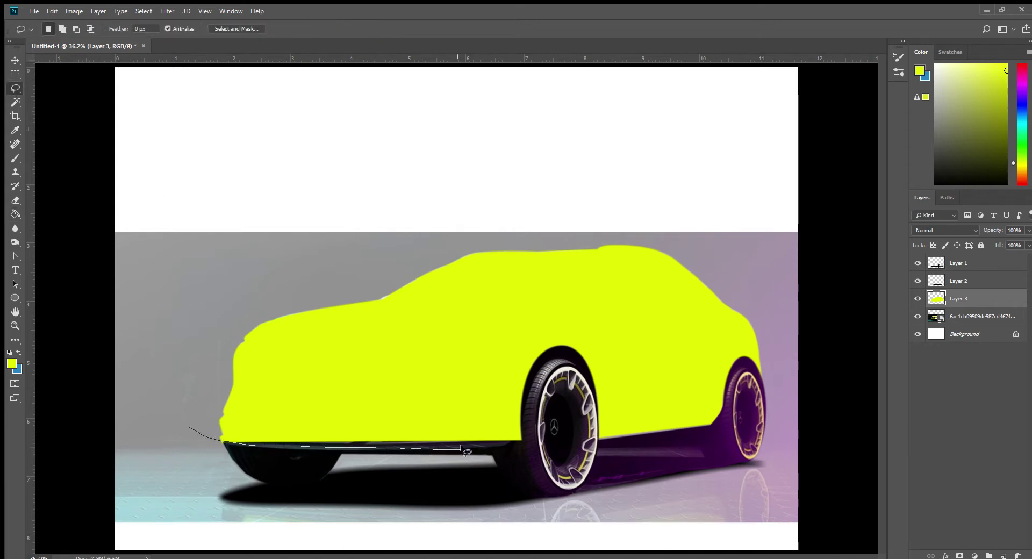
pyautogui.moveTo(405, 447); pyautogui.dragTo(444, 387)
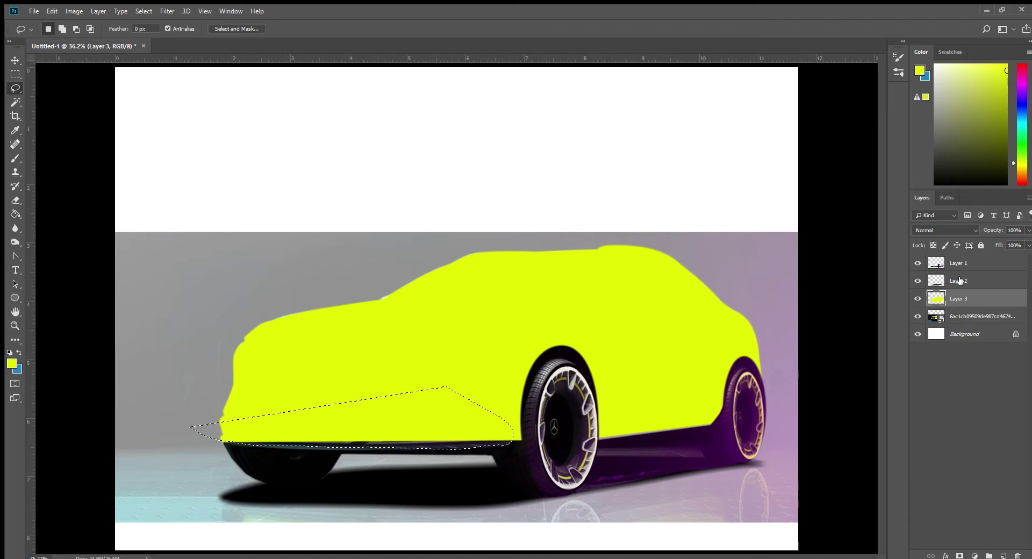
pyautogui.click(945, 268)
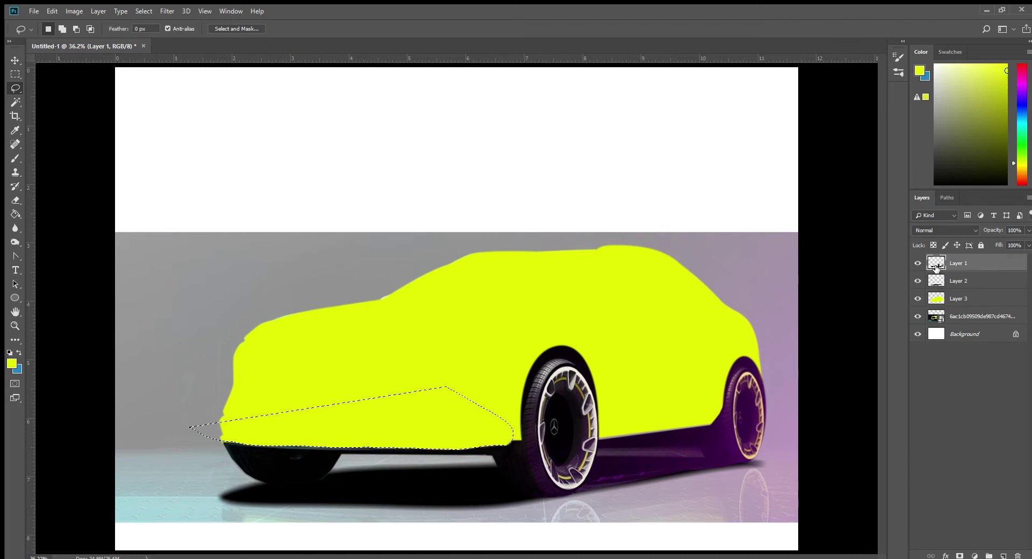
pyautogui.hotkey('ctrl', 'd')
# Hide the yellow fill on Layer 3 and display wheel path w.
pyautogui.click(918, 299)
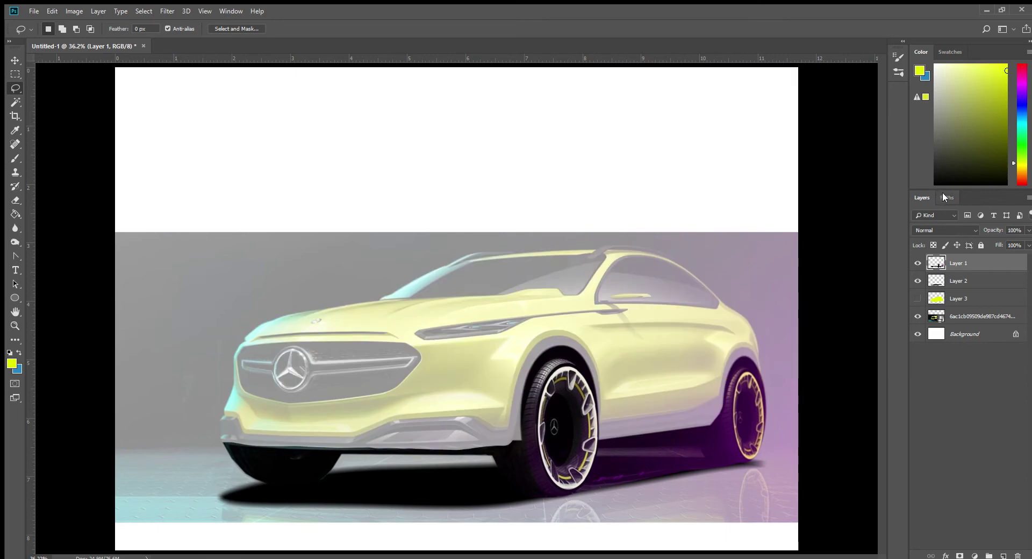
pyautogui.click(946, 197)
pyautogui.click(929, 231)
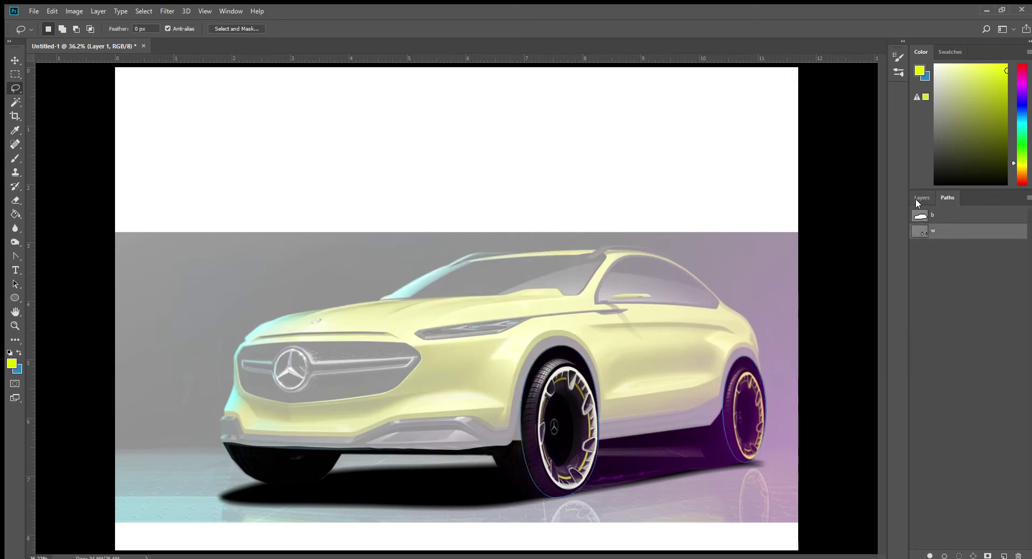
# Scale the front-wheel path up about 6% and widen it to about 110%.
pyautogui.click(15, 284)
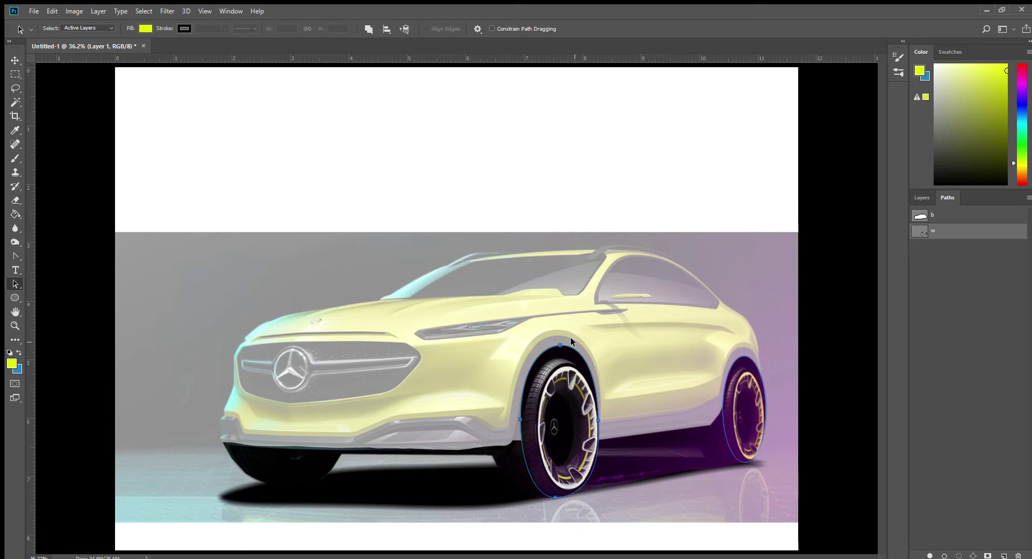
pyautogui.hotkey('ctrl', 't')
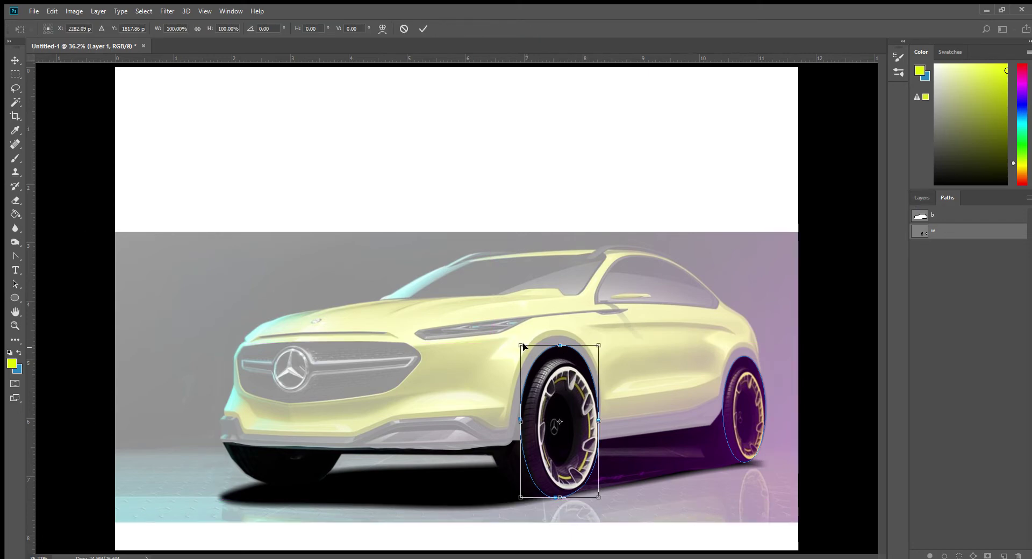
pyautogui.moveTo(521, 345); pyautogui.dragTo(516, 337)
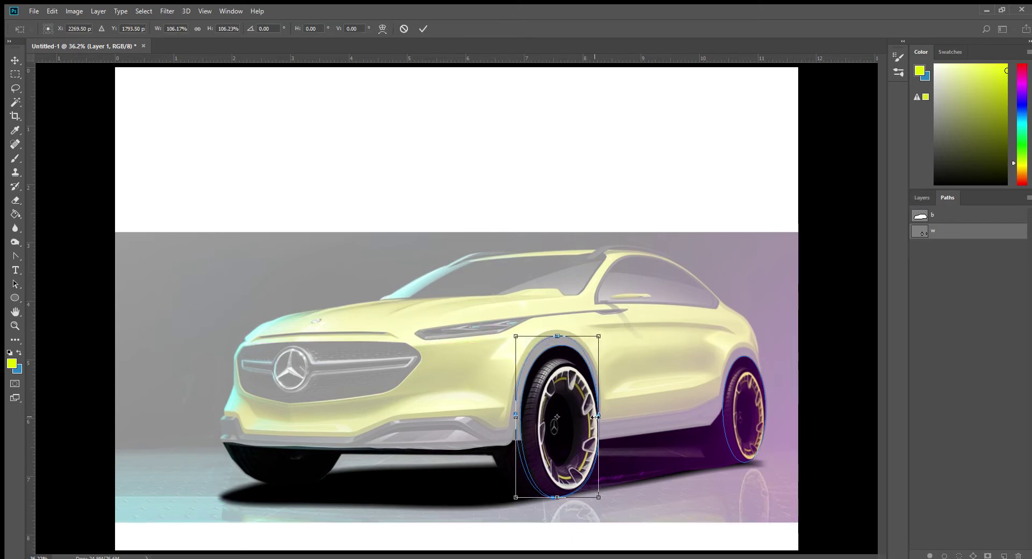
pyautogui.moveTo(595, 417); pyautogui.dragTo(601, 417)
pyautogui.press('Return')
# Reshape the front-wheel anchors into an arch dipping below the tyre, with a smooth horizontal top.
pyautogui.click(15, 256)
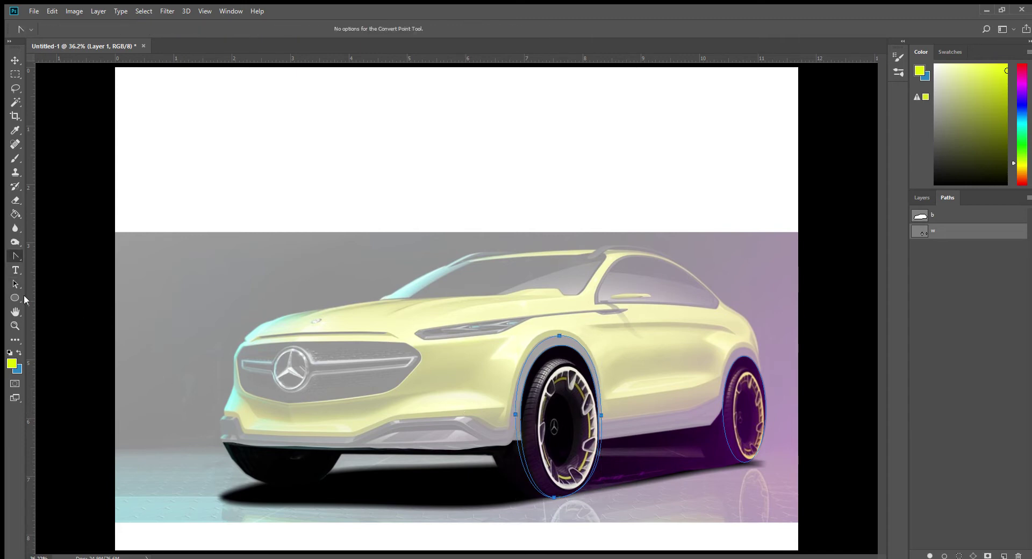
pyautogui.click(511, 416)
pyautogui.moveTo(512, 411); pyautogui.dragTo(507, 433)
pyautogui.moveTo(554, 497); pyautogui.dragTo(520, 525)
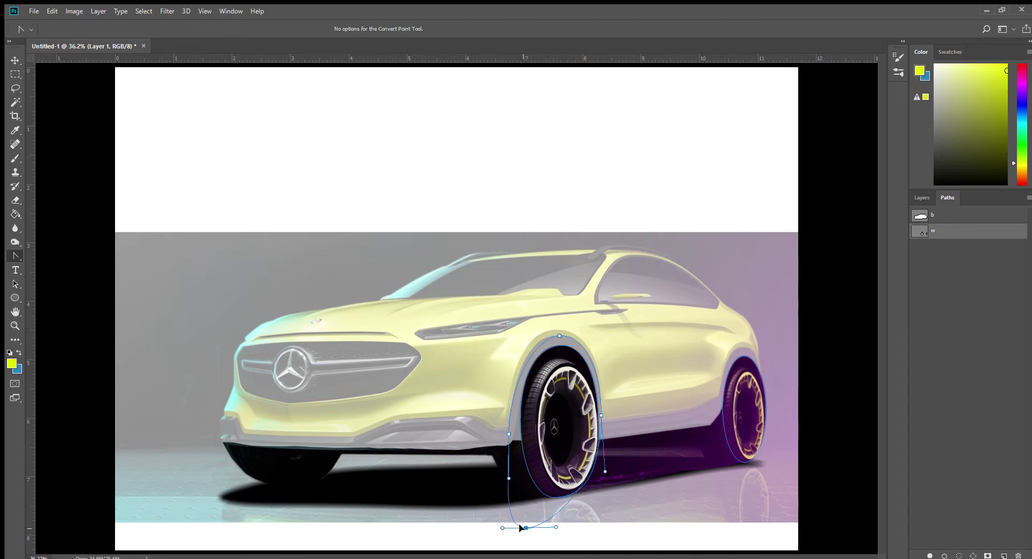
pyautogui.click(657, 389)
pyautogui.moveTo(559, 336); pyautogui.dragTo(520, 337)
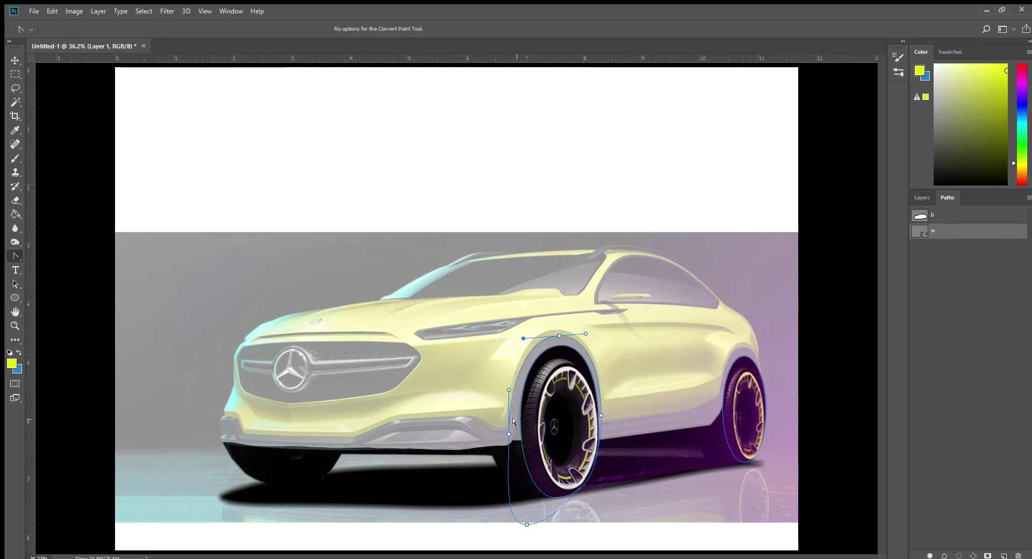
pyautogui.click(481, 468)
pyautogui.click(556, 332)
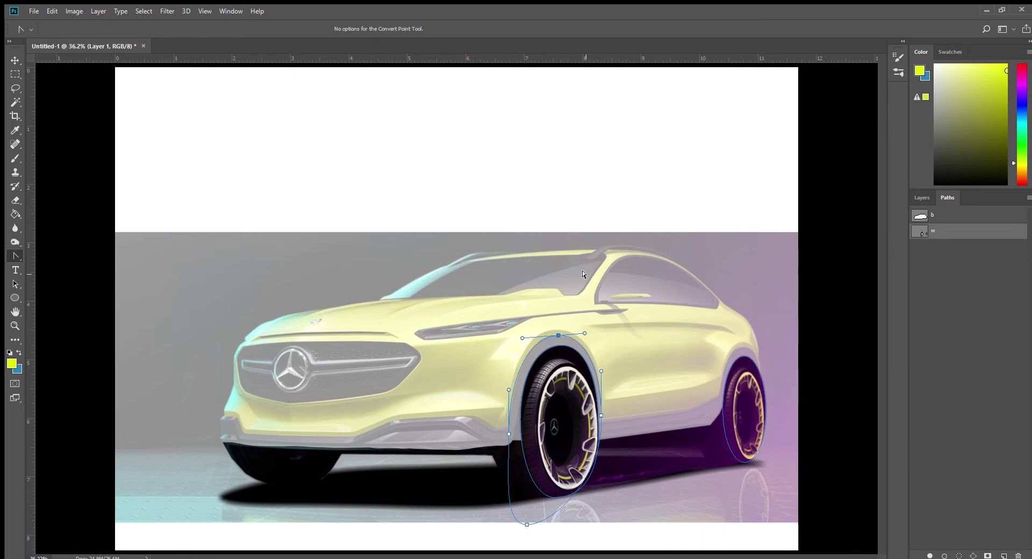
pyautogui.click(505, 394)
pyautogui.click(511, 374)
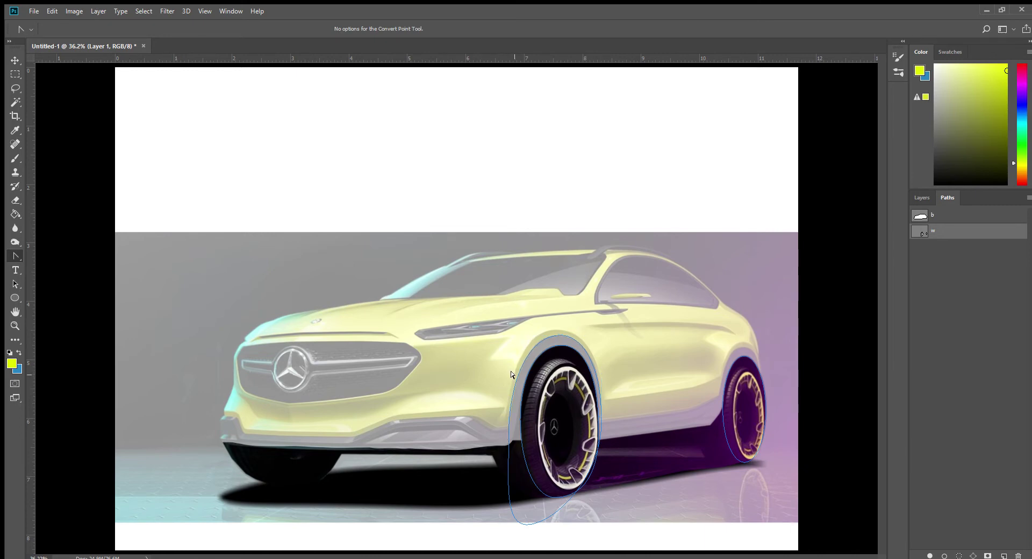
pyautogui.click(15, 283)
pyautogui.click(580, 336)
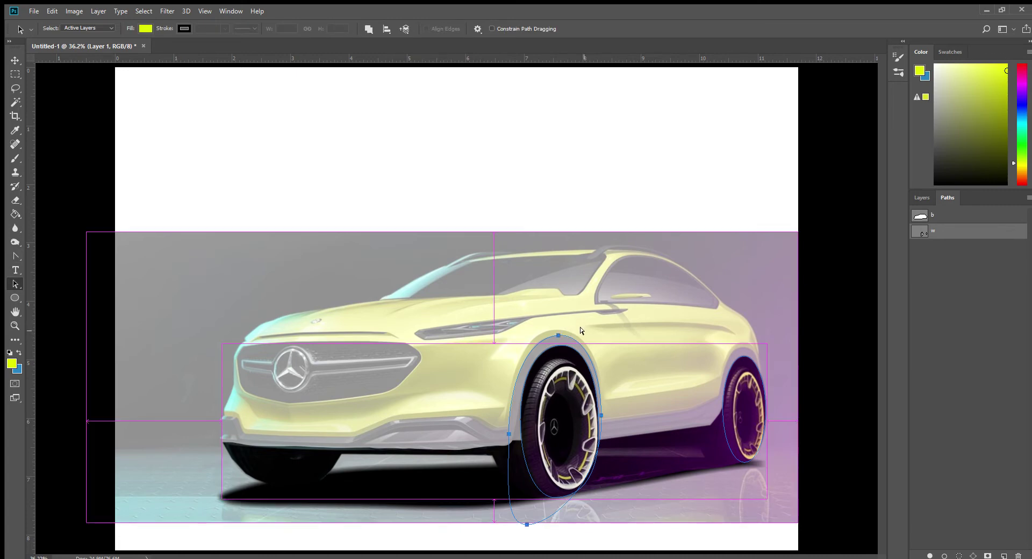
# Scale the front arch to about 106% wide, 102% high, and pull out its top-anchor handle.
pyautogui.hotkey('ctrl', 't')
pyautogui.moveTo(507, 336); pyautogui.dragTo(508, 328)
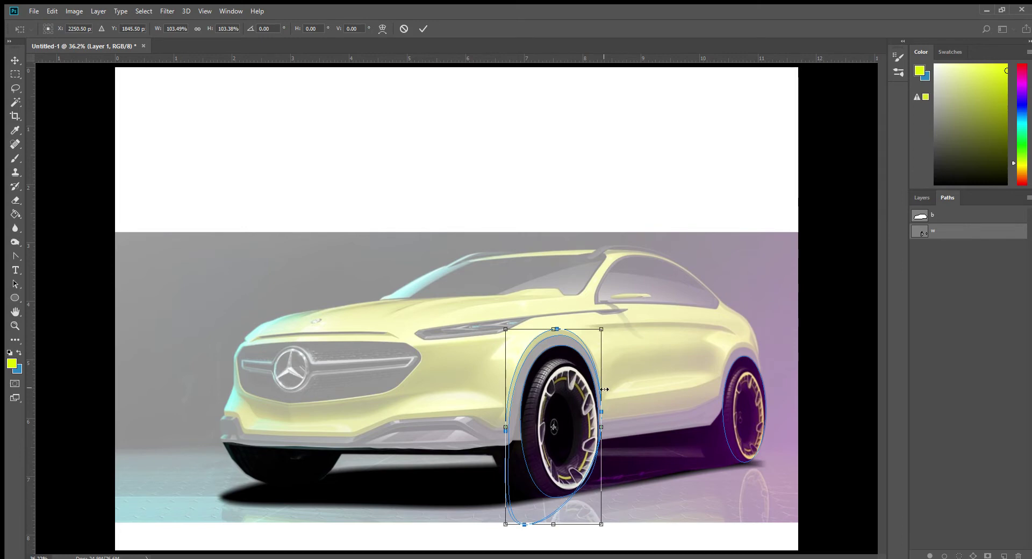
pyautogui.moveTo(598, 412); pyautogui.dragTo(600, 409)
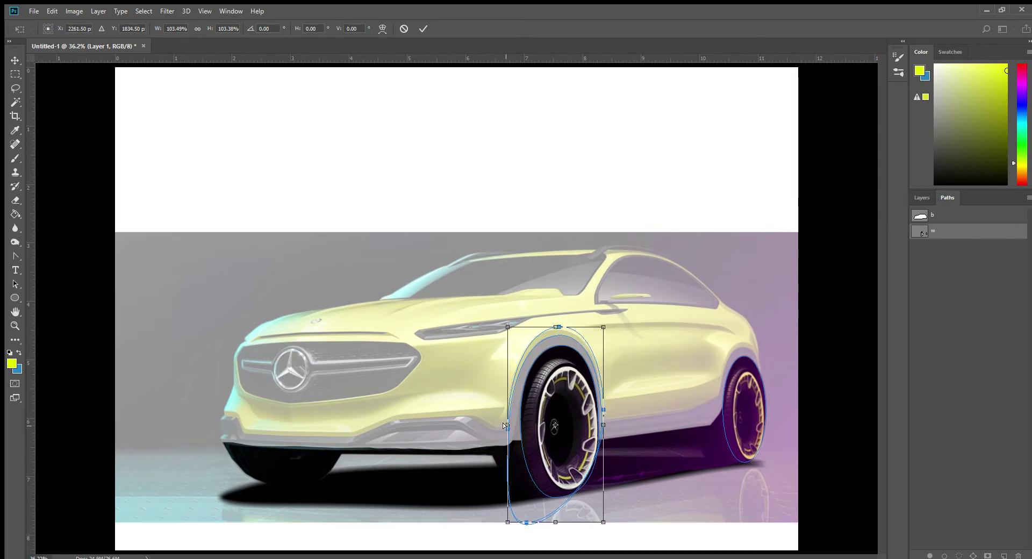
pyautogui.moveTo(508, 426); pyautogui.dragTo(506, 426)
pyautogui.moveTo(557, 327); pyautogui.dragTo(557, 329)
pyautogui.click(16, 256)
pyautogui.press('Return')
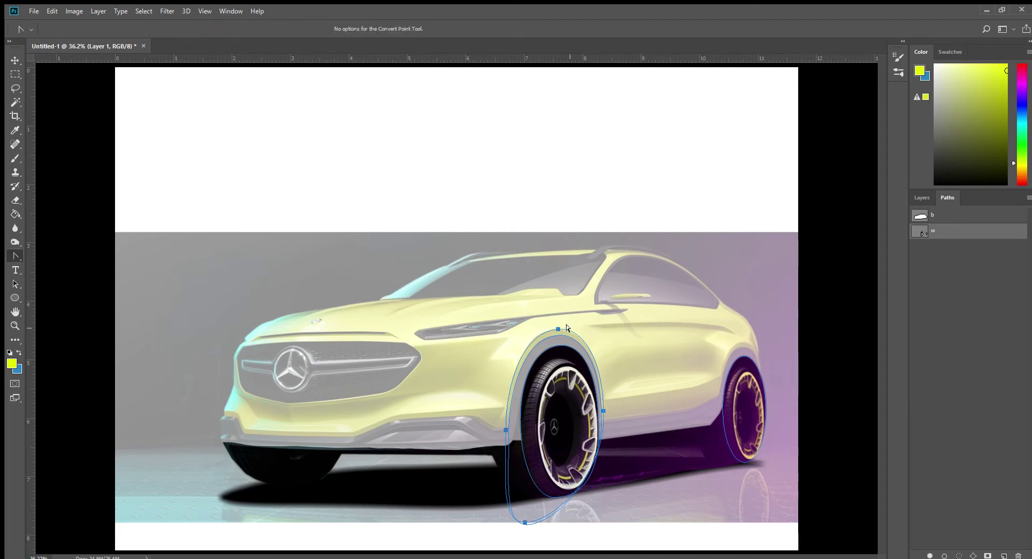
pyautogui.moveTo(559, 328); pyautogui.dragTo(586, 333)
pyautogui.click(597, 335)
# Scale the rear-wheel path up to about 107%.
pyautogui.press('a')
pyautogui.click(747, 353)
pyautogui.hotkey('ctrl', 't')
pyautogui.moveTo(724, 356); pyautogui.dragTo(721, 349)
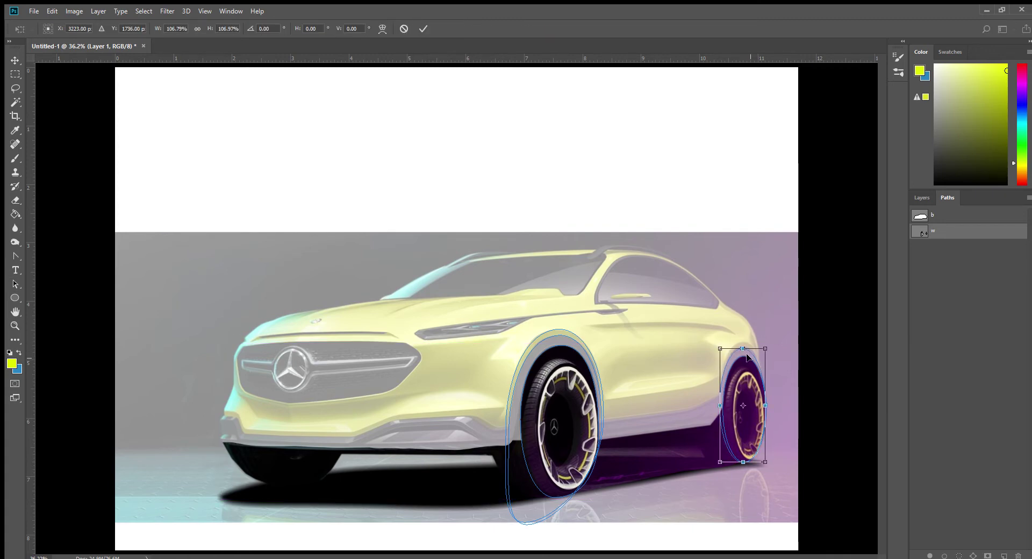
pyautogui.press('Return')
# Zoom in and bend the front arch's top-anchor handles to follow the fender.
pyautogui.press('z')
pyautogui.moveTo(737, 382); pyautogui.dragTo(774, 381)
pyautogui.press('a')
pyautogui.moveTo(604, 377); pyautogui.dragTo(379, 313)
pyautogui.click(15, 256)
pyautogui.click(255, 232)
pyautogui.moveTo(255, 231); pyautogui.dragTo(253, 233)
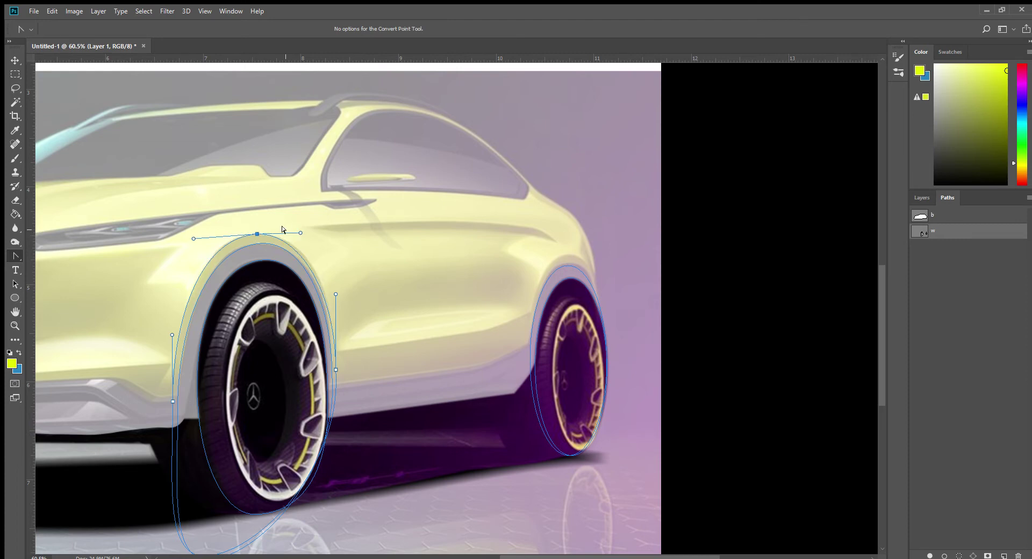
pyautogui.moveTo(299, 231)
pyautogui.mouseDown()
pyautogui.moveTo(303, 240)
pyautogui.moveTo(199, 249)
pyautogui.mouseUp()
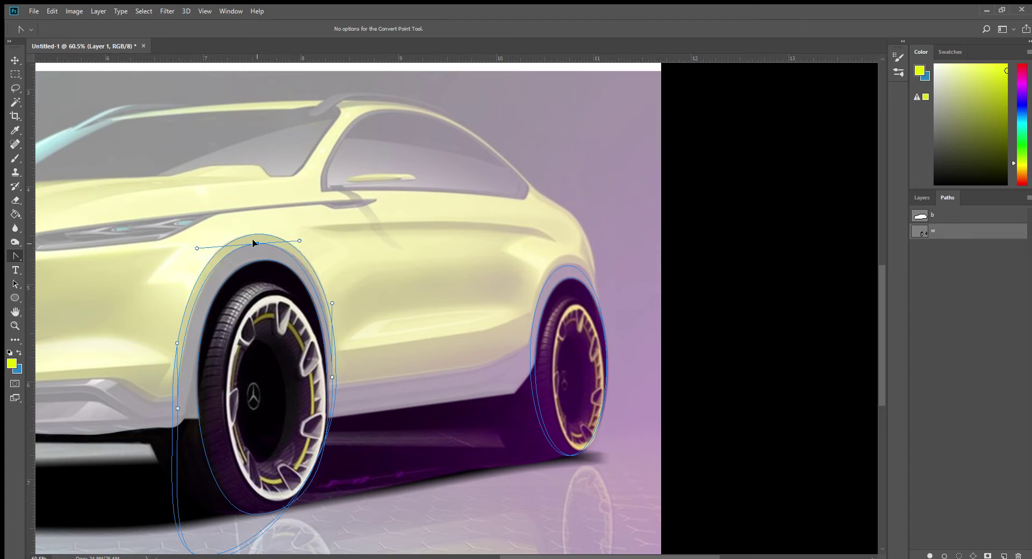
pyautogui.click(329, 299)
pyautogui.click(349, 264)
# Smooth the rear path's top anchor with horizontal handles.
pyautogui.click(565, 264)
pyautogui.click(566, 264)
pyautogui.moveTo(567, 264)
pyautogui.mouseDown()
pyautogui.moveTo(590, 265)
pyautogui.moveTo(568, 262)
pyautogui.mouseUp()
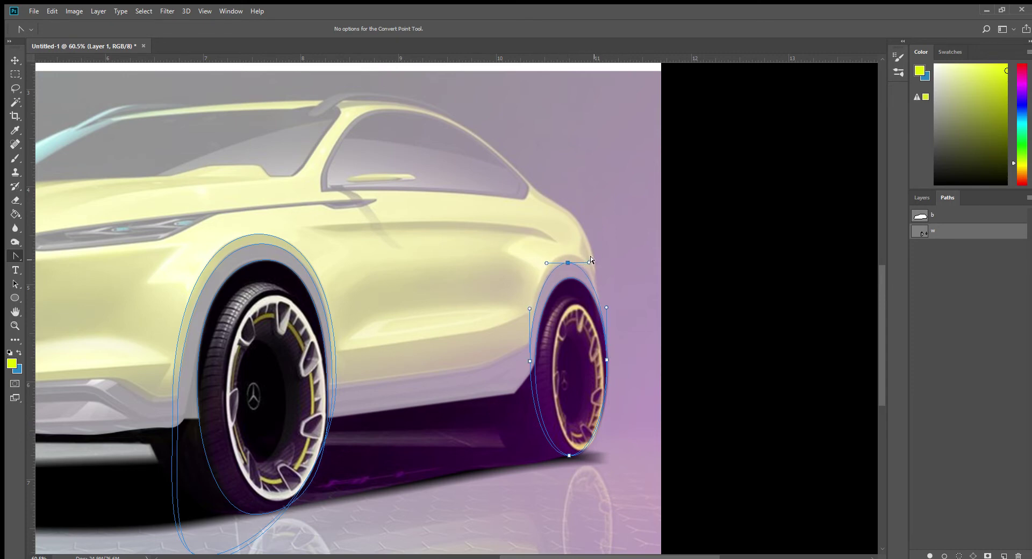
pyautogui.click(610, 267)
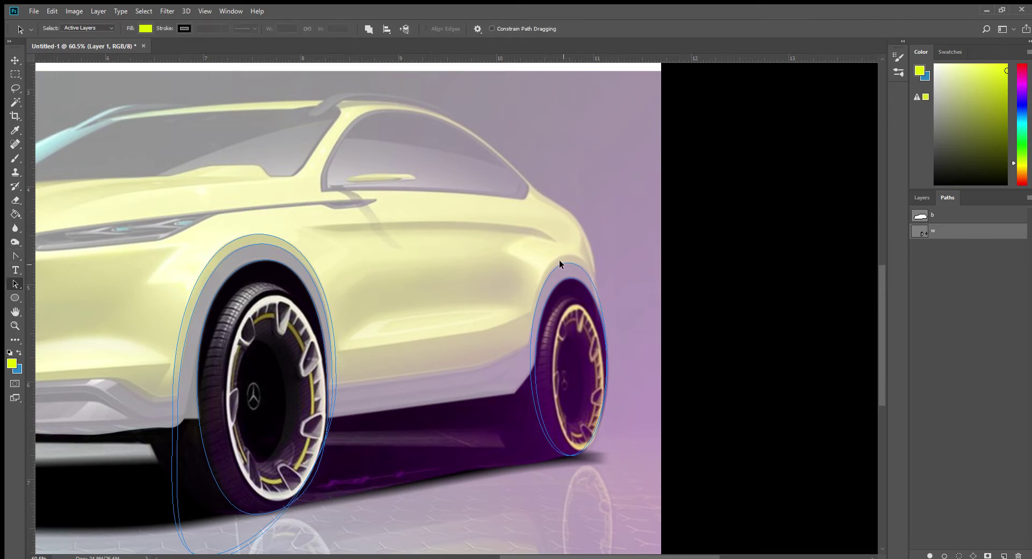
# Widen the rear-wheel path to about 107%.
pyautogui.moveTo(560, 262); pyautogui.dragTo(528, 256)
pyautogui.hotkey('ctrl', 't')
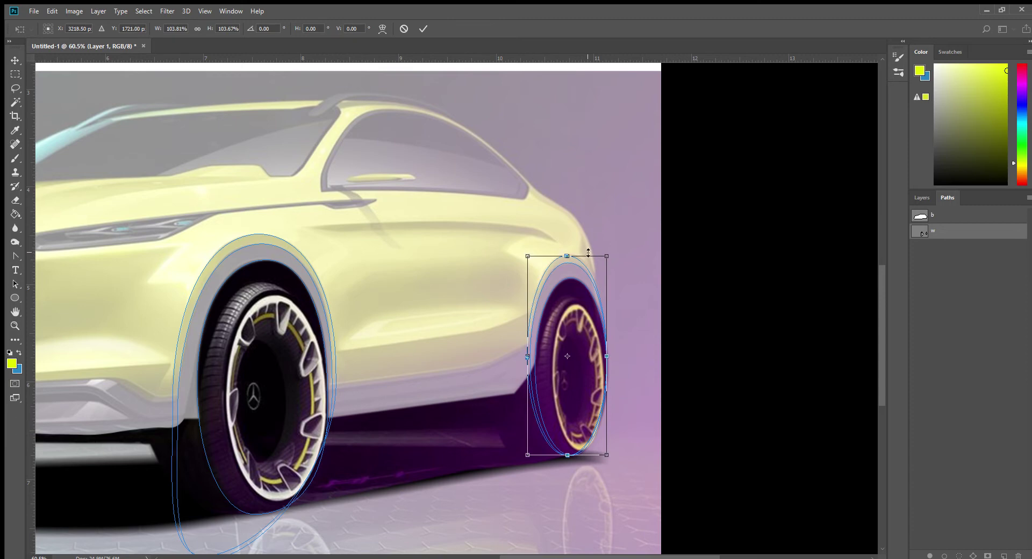
pyautogui.moveTo(607, 356); pyautogui.dragTo(610, 355)
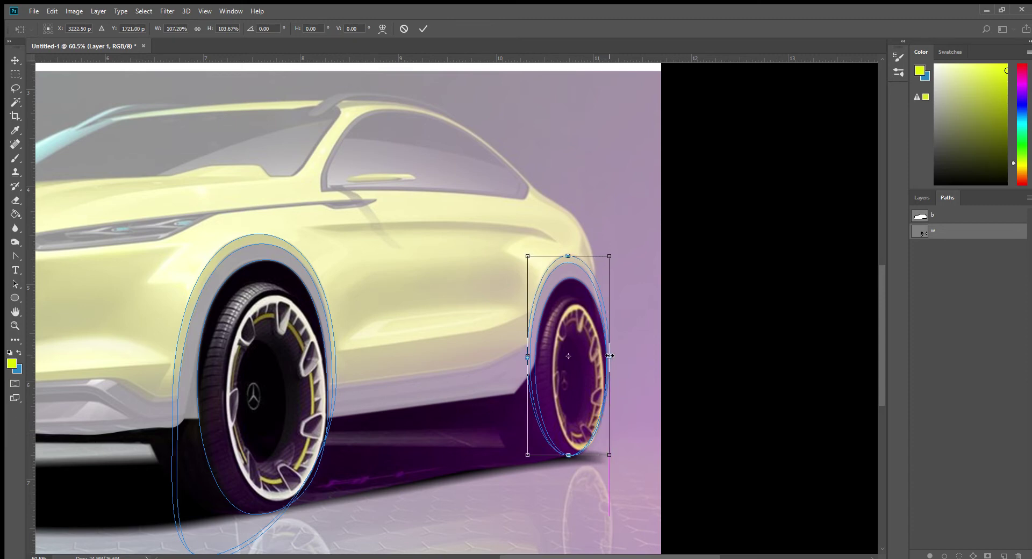
pyautogui.press('Return')
pyautogui.click(267, 243)
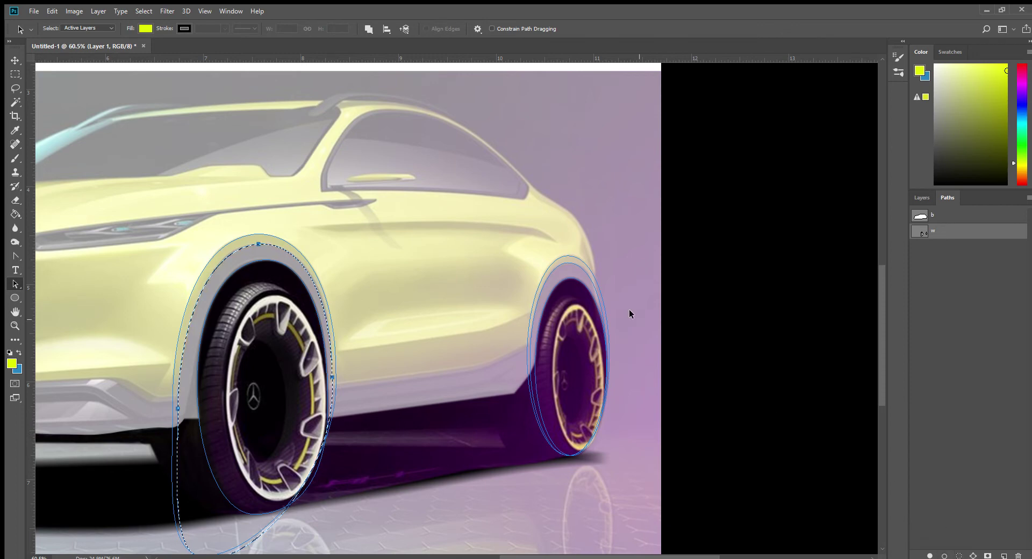
# Select both wheel arches intersected with car-body path b as a selection.
pyautogui.click(569, 264)
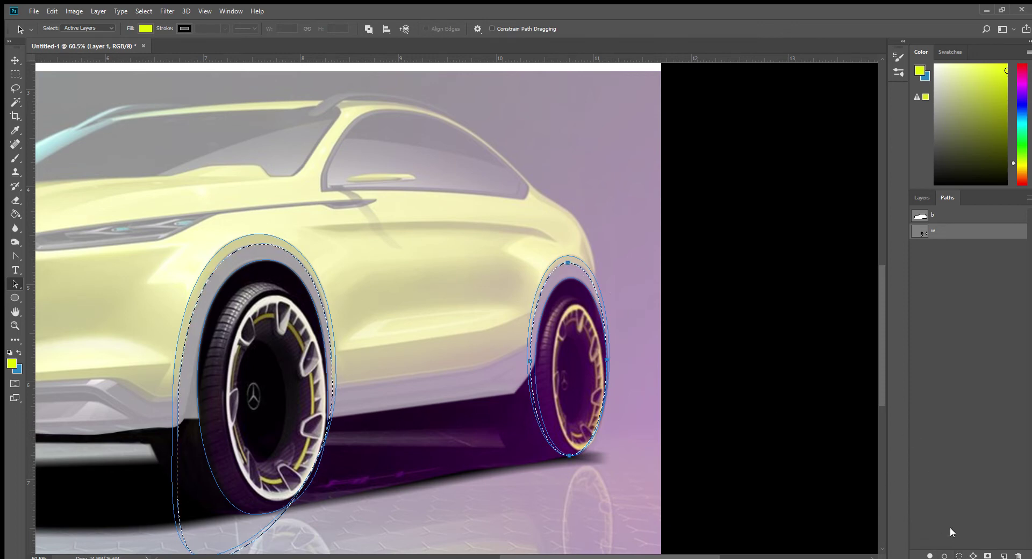
pyautogui.click(946, 215)
pyautogui.click(331, 408)
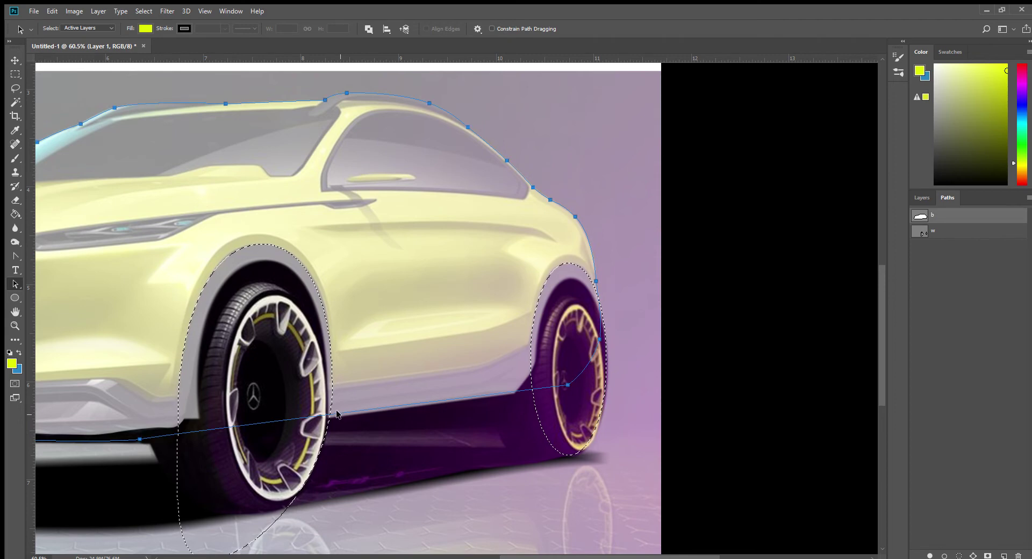
pyautogui.keyDown('alt'); pyautogui.keyDown('shift'); pyautogui.click(959, 556); pyautogui.keyUp('shift'); pyautogui.keyUp('alt')
pyautogui.click(689, 182)
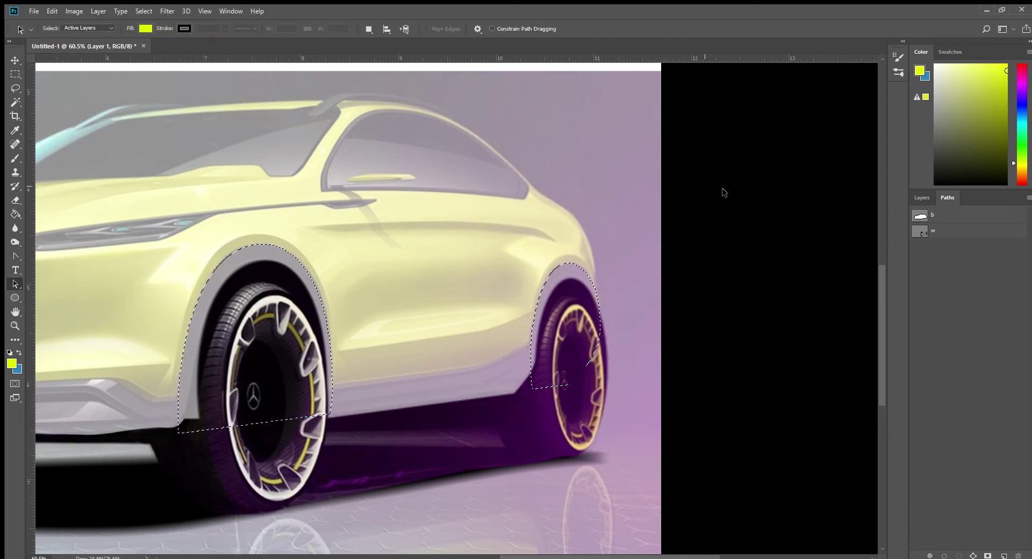
pyautogui.click(922, 197)
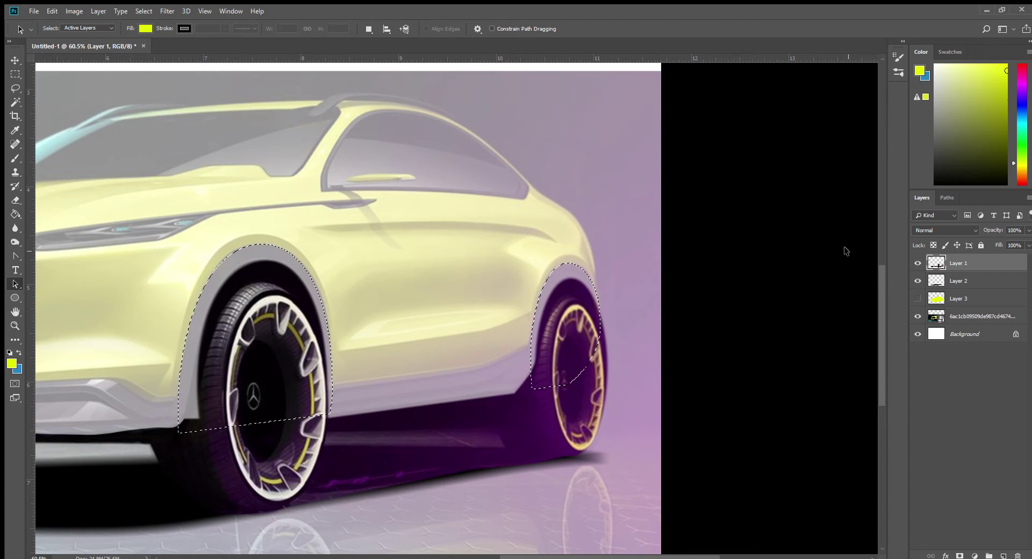
# Fill the arches with sampled dark grey on new Layer 4 above Layer 3, then add Layer 5.
pyautogui.click(959, 298)
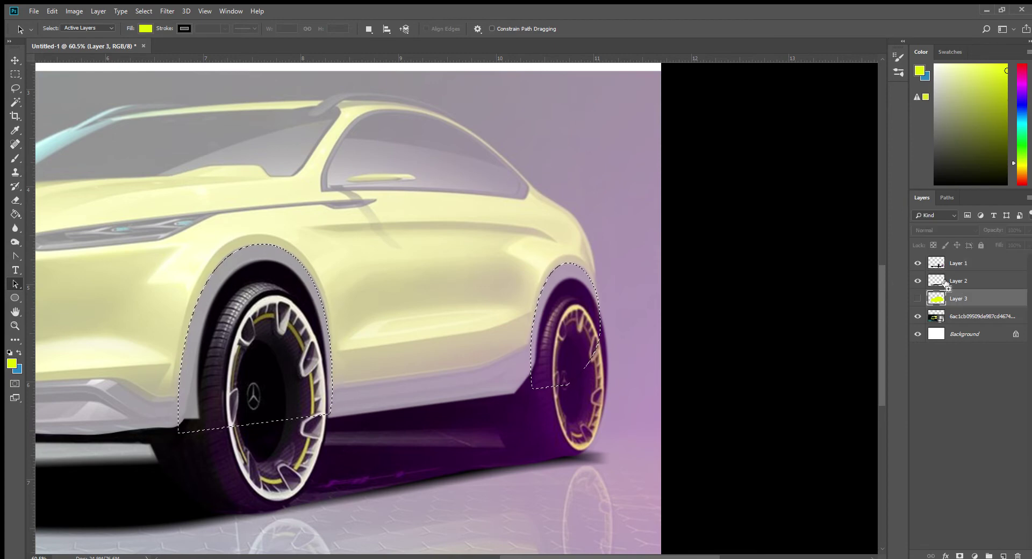
pyautogui.hotkey('ctrl', 'shift', 'alt', 'n')
pyautogui.press('i')
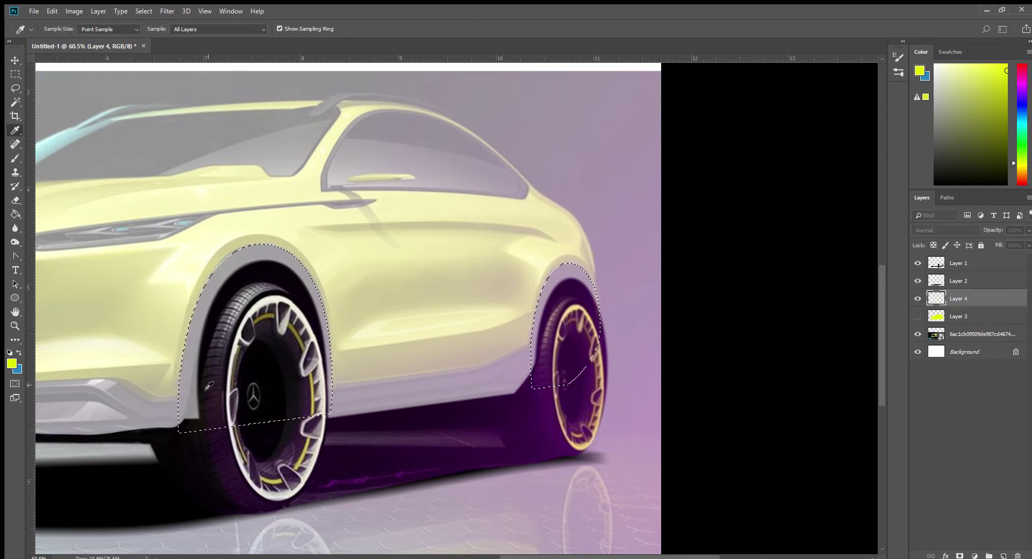
pyautogui.click(578, 143)
pyautogui.press('g')
pyautogui.hotkey('shift', 'g')
pyautogui.click(249, 261)
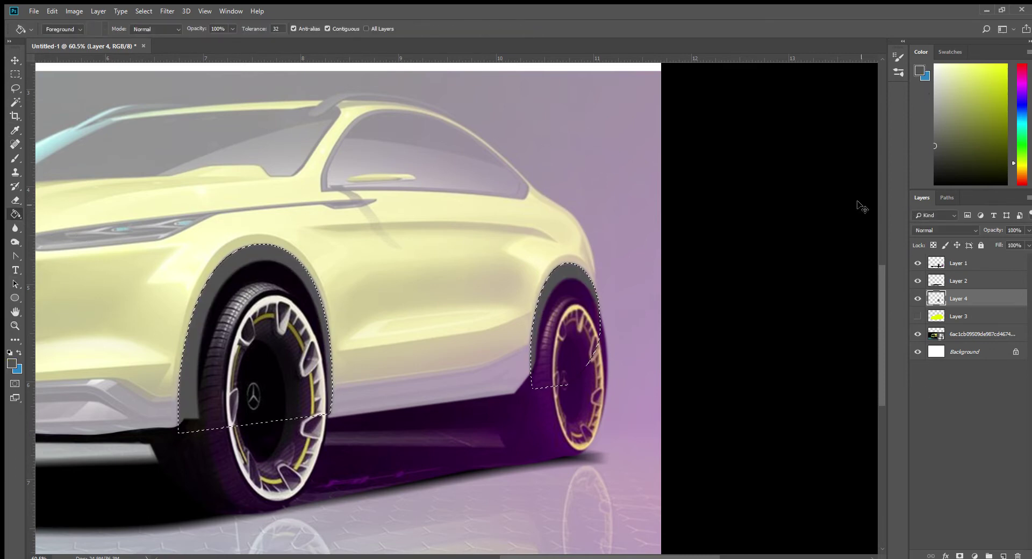
pyautogui.hotkey('ctrl', 'shift', 'alt', 'n')
# Load both wheel arches from path w intersected with car-body path b as a selection.
pyautogui.click(947, 198)
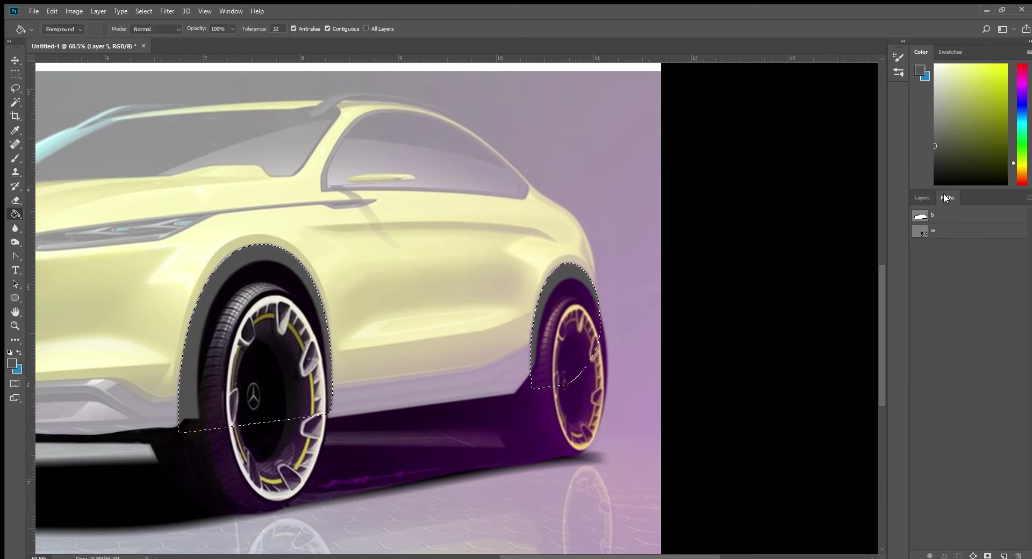
pyautogui.click(949, 231)
pyautogui.click(15, 256)
pyautogui.click(242, 239)
pyautogui.click(564, 256)
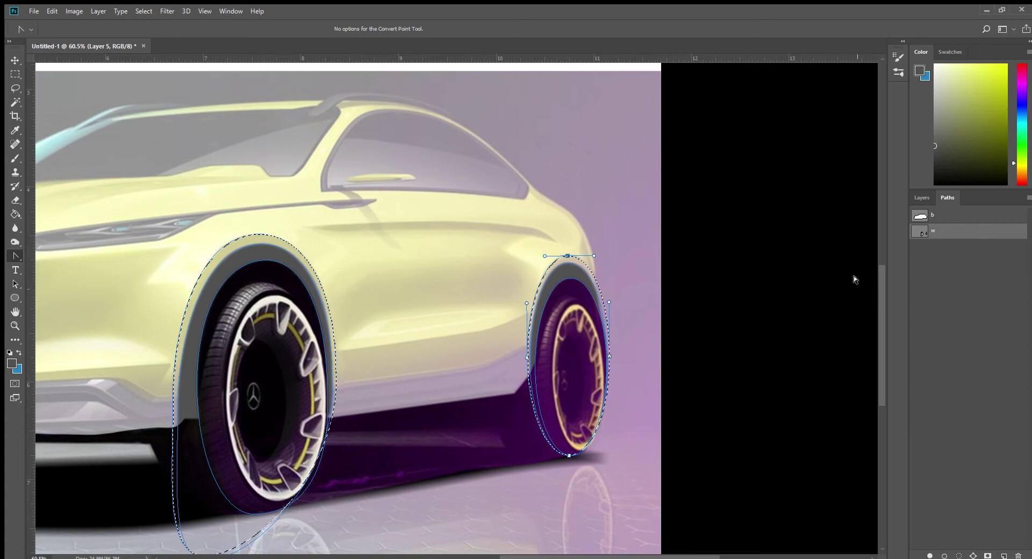
pyautogui.click(957, 215)
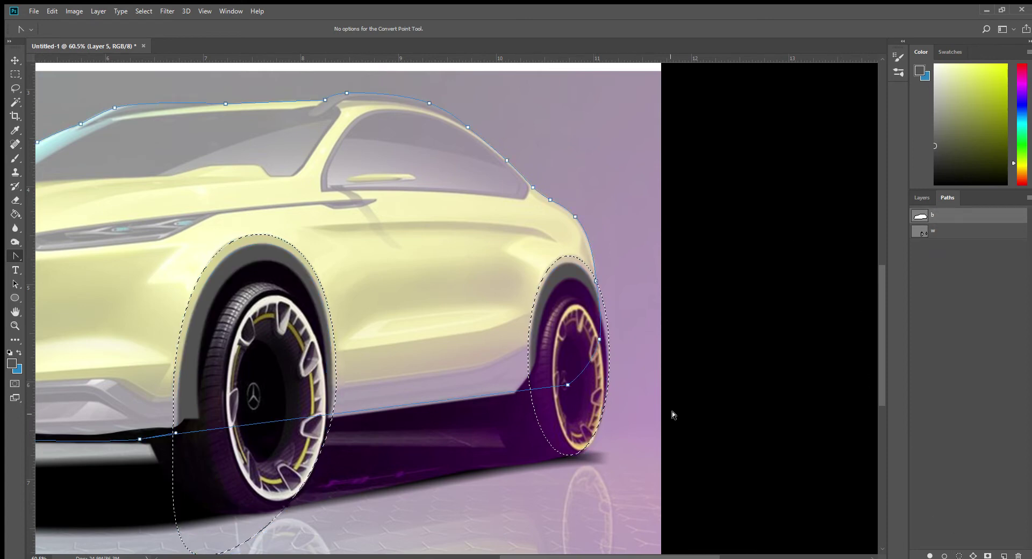
pyautogui.press('i')
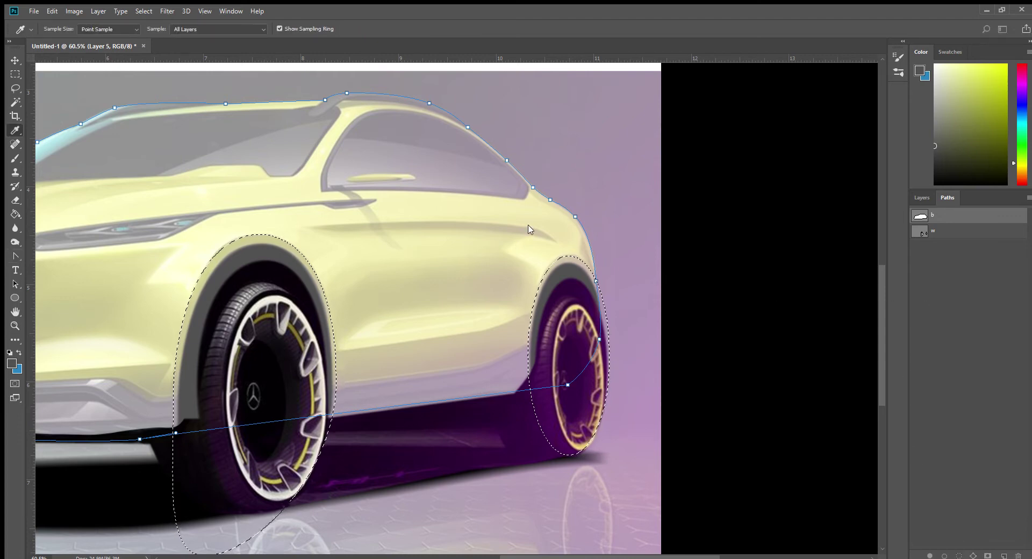
pyautogui.hotkey('ctrl', 'shift', 'alt', 'Return')
# Fill the arches with black on Layer 5, deselect, and move Layer 5 below Layer 4.
pyautogui.press('F7')
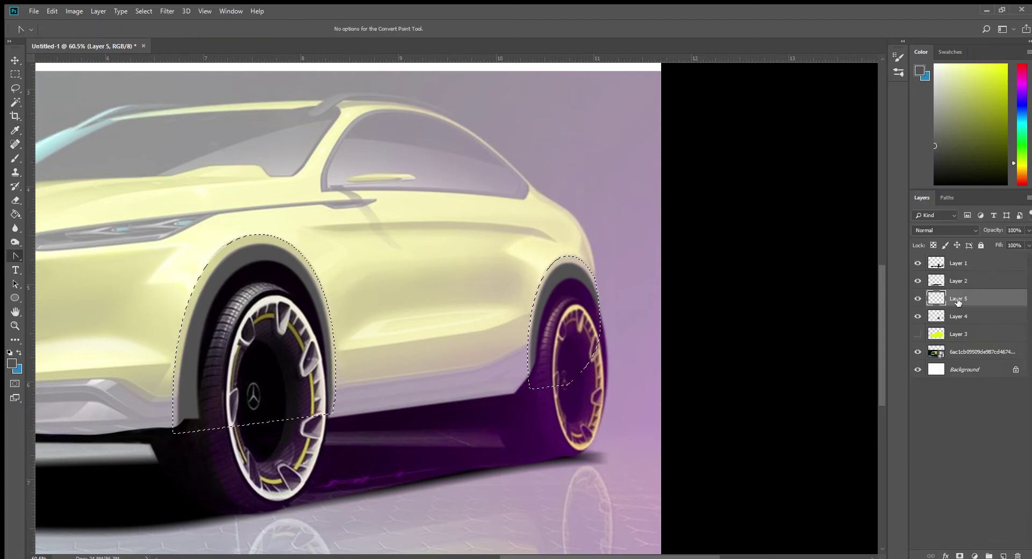
pyautogui.click(10, 353)
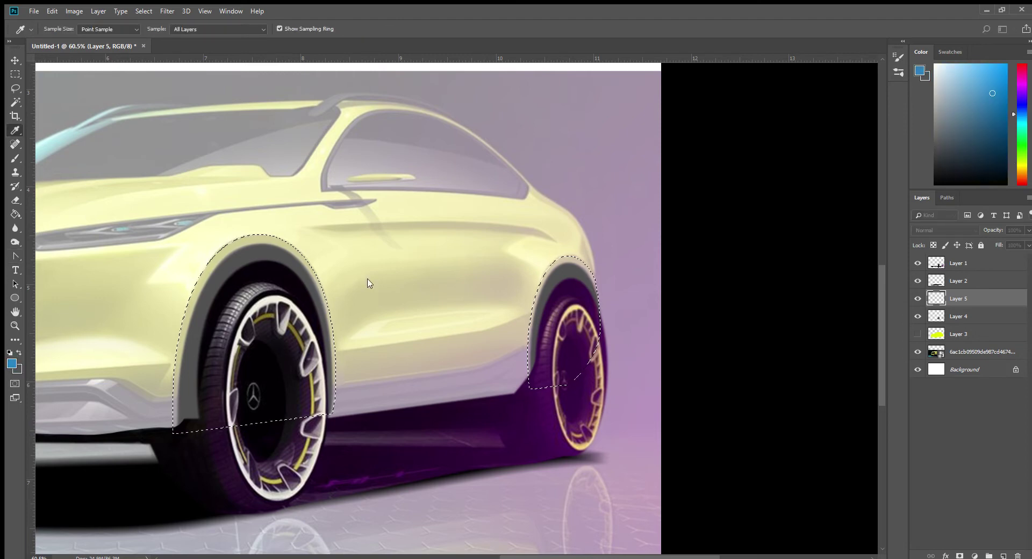
pyautogui.press('g')
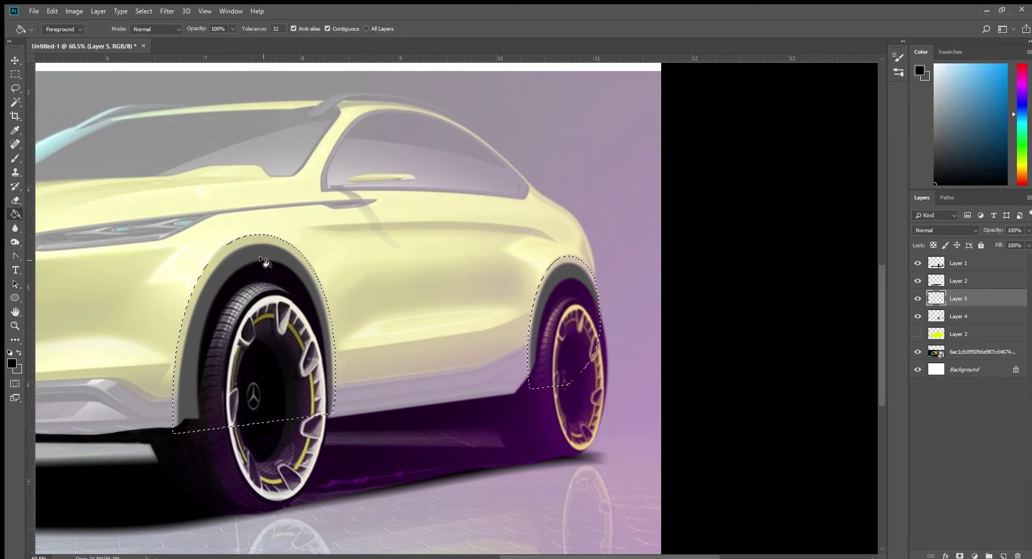
pyautogui.click(266, 264)
pyautogui.hotkey('ctrl', 'd')
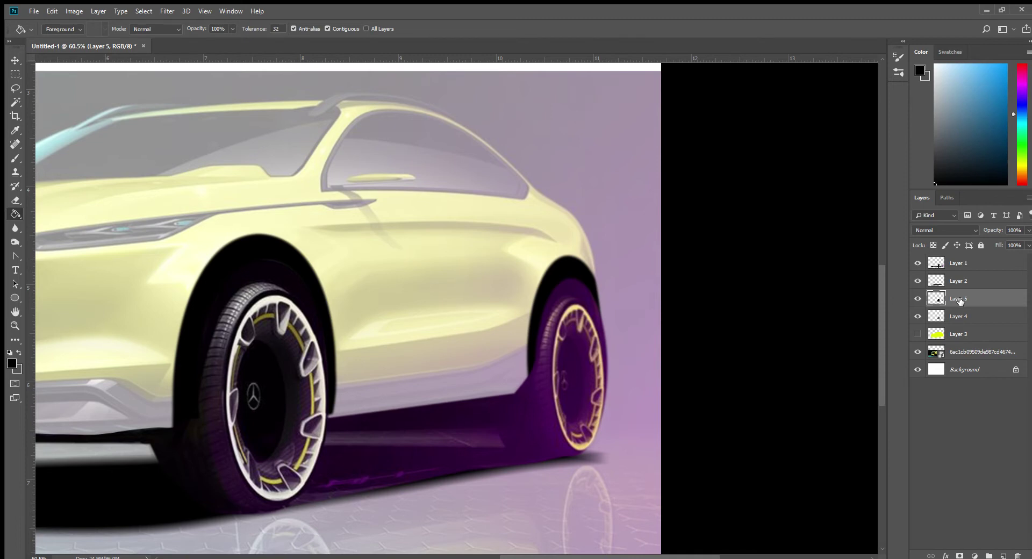
pyautogui.moveTo(960, 300); pyautogui.dragTo(960, 322)
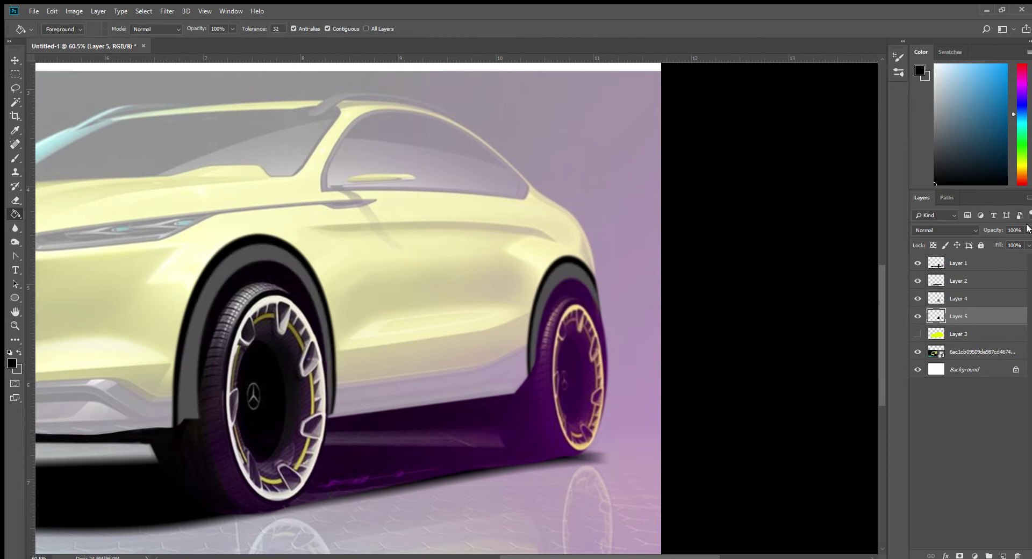
# Lower Layer 5's opacity, save the sketch as 9-ang.psd, and show car-body path b.
pyautogui.moveTo(997, 239); pyautogui.dragTo(991, 239)
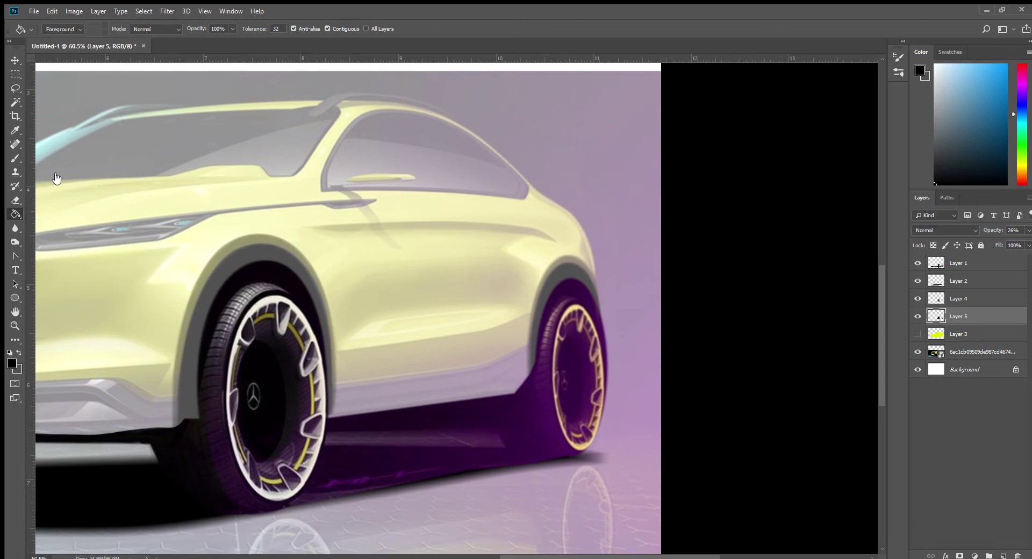
pyautogui.click(135, 214)
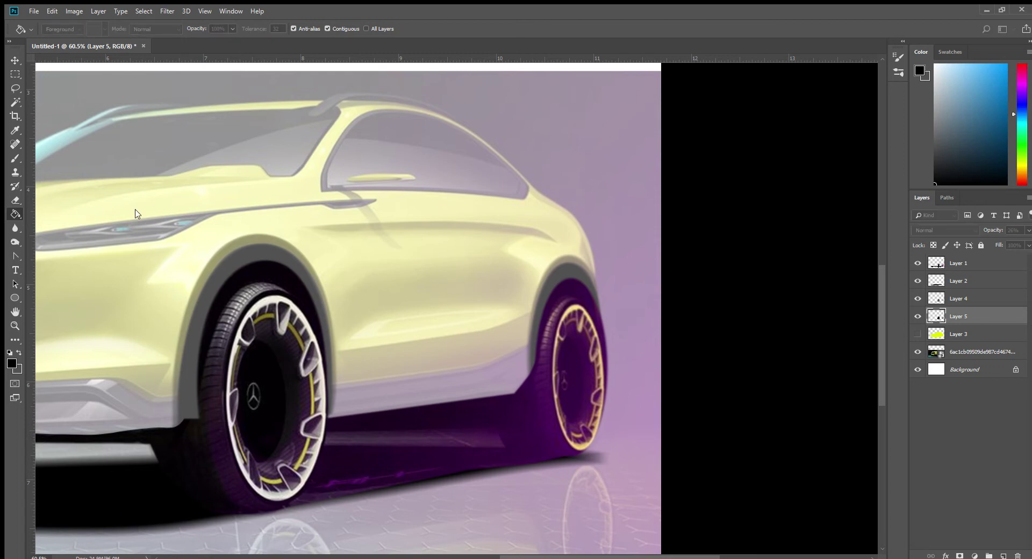
pyautogui.press('Return')
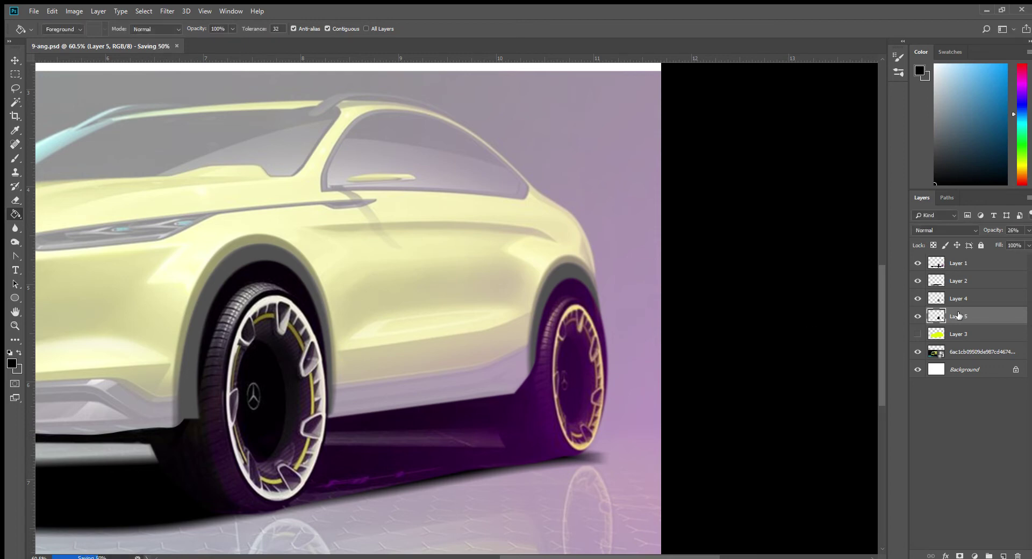
pyautogui.click(948, 198)
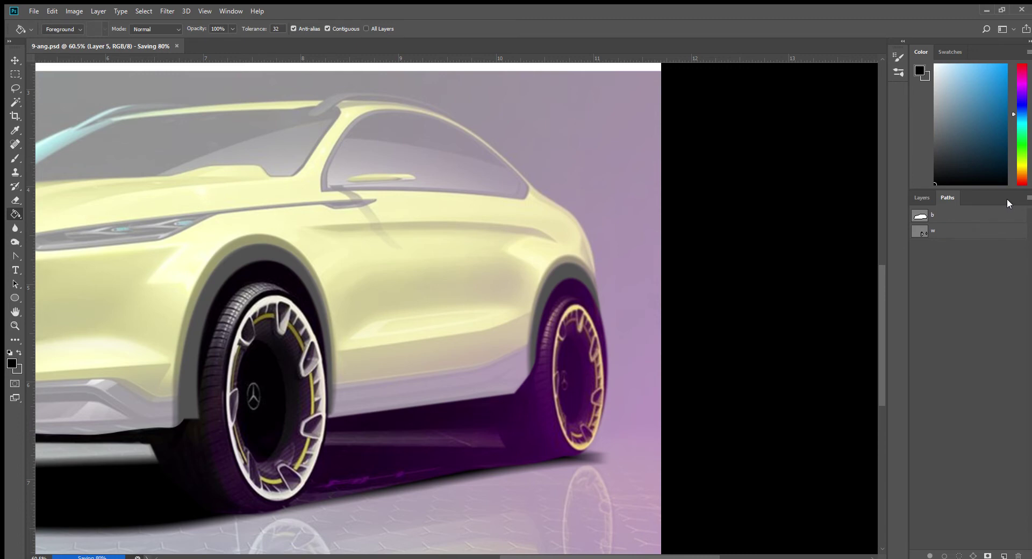
pyautogui.click(941, 217)
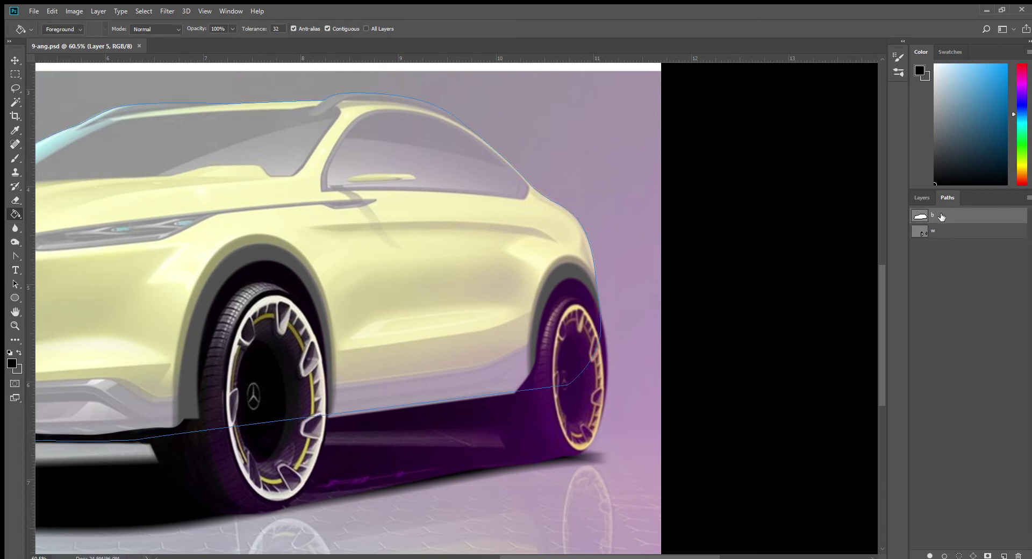
# Trace the rear side window outline with the Pen, closing it at the front corner.
pyautogui.click(15, 256)
pyautogui.scroll(2, 403, 368)
pyautogui.hscroll(-1, 403, 368)
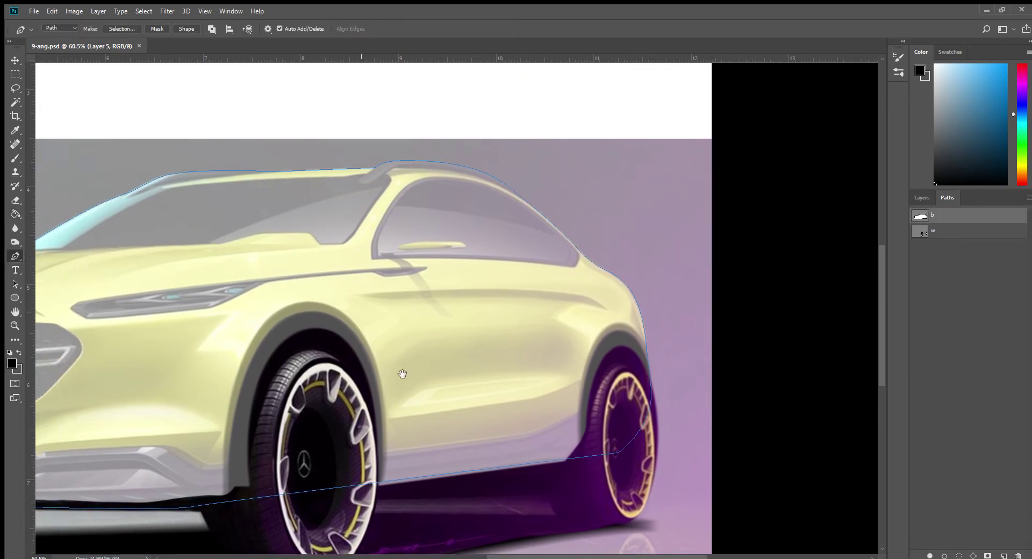
pyautogui.scroll(2, 417, 410)
pyautogui.click(390, 299)
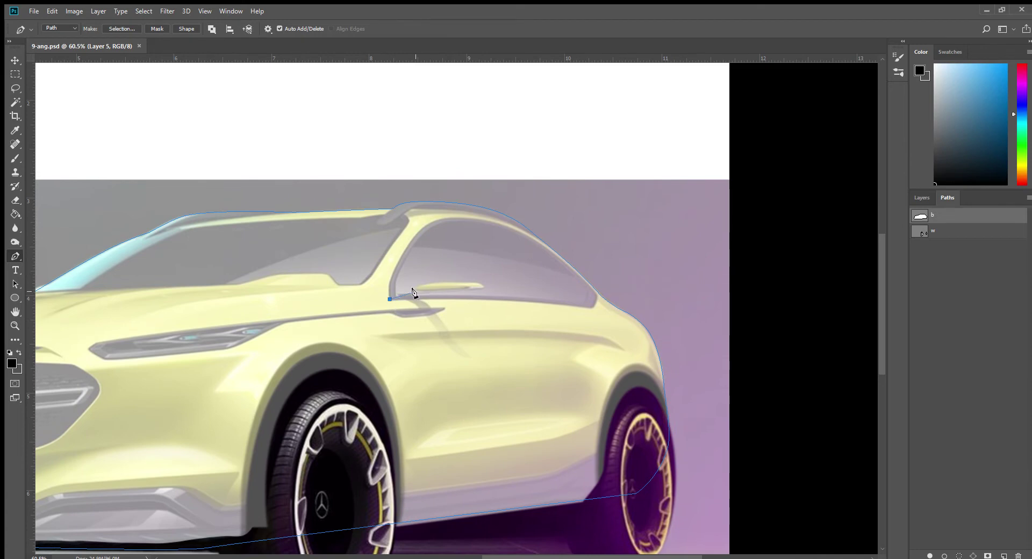
pyautogui.click(499, 299)
pyautogui.click(599, 295)
pyautogui.click(512, 227)
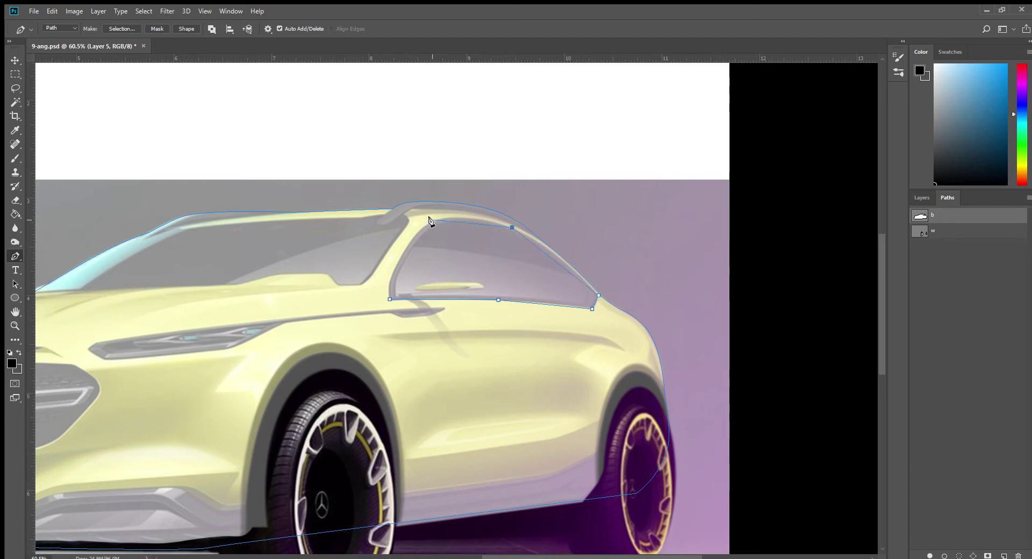
pyautogui.click(391, 279)
pyautogui.click(389, 299)
# Curve the window's bottom edge, sharpen its rear corner, and bend the top along the roofline.
pyautogui.rightClick(15, 256)
pyautogui.click(54, 312)
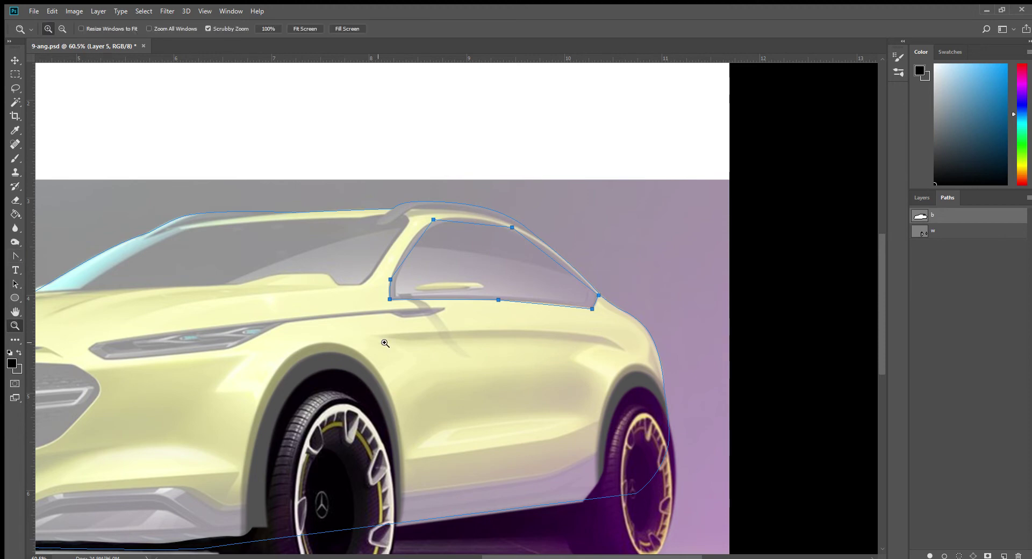
pyautogui.moveTo(466, 340); pyautogui.dragTo(502, 340)
pyautogui.moveTo(532, 255); pyautogui.dragTo(633, 261)
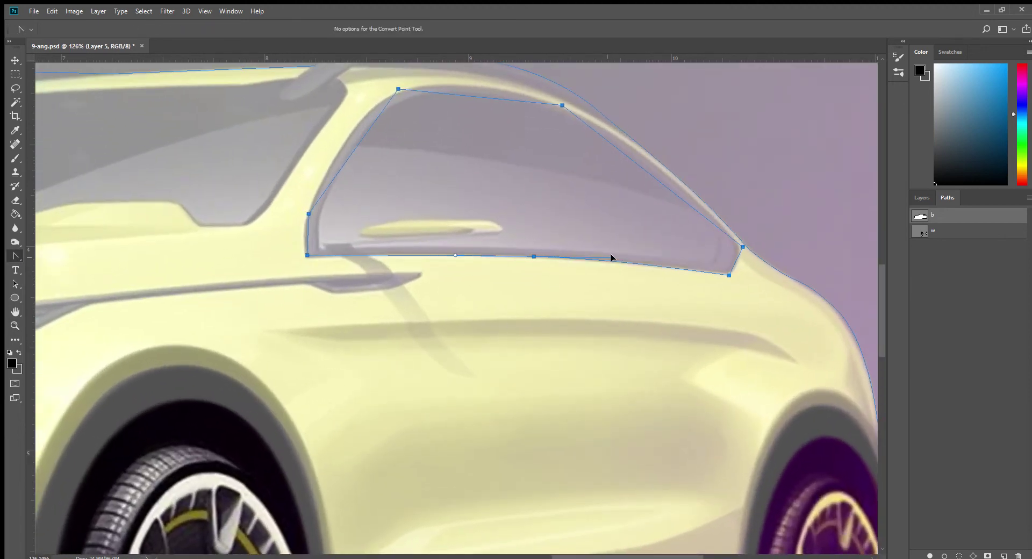
pyautogui.click(726, 271)
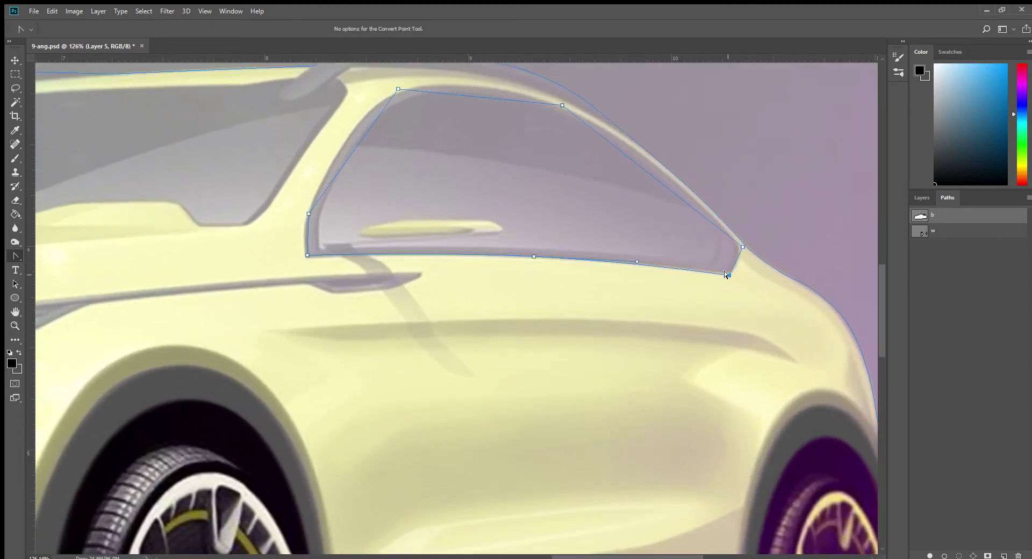
pyautogui.click(739, 246)
pyautogui.moveTo(657, 191); pyautogui.dragTo(594, 269)
pyautogui.moveTo(498, 211)
pyautogui.mouseDown()
pyautogui.moveTo(505, 189)
pyautogui.moveTo(415, 150)
pyautogui.mouseUp()
pyautogui.keyDown('ctrl'); pyautogui.click(595, 199); pyautogui.keyUp('ctrl')
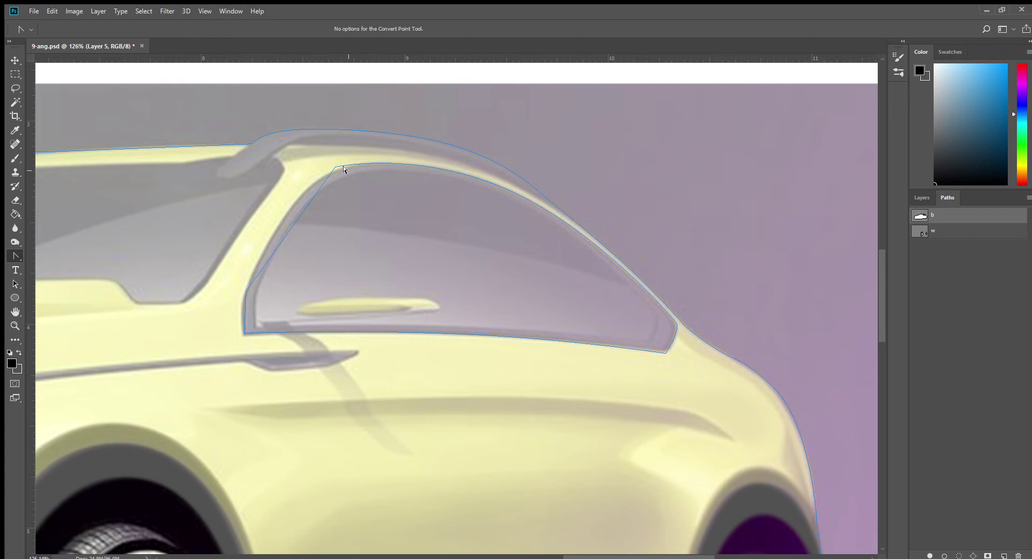
# Smooth the window's front corner and pillar curve, then load the outline as a selection.
pyautogui.moveTo(336, 168); pyautogui.dragTo(313, 182)
pyautogui.keyDown('ctrl'); pyautogui.click(314, 220); pyautogui.keyUp('ctrl')
pyautogui.keyDown('ctrl'); pyautogui.click(324, 173); pyautogui.keyUp('ctrl')
pyautogui.keyDown('ctrl'); pyautogui.click(353, 152); pyautogui.keyUp('ctrl')
pyautogui.click(242, 301)
pyautogui.keyDown('ctrl'); pyautogui.click(275, 279); pyautogui.keyUp('ctrl')
pyautogui.click(960, 555)
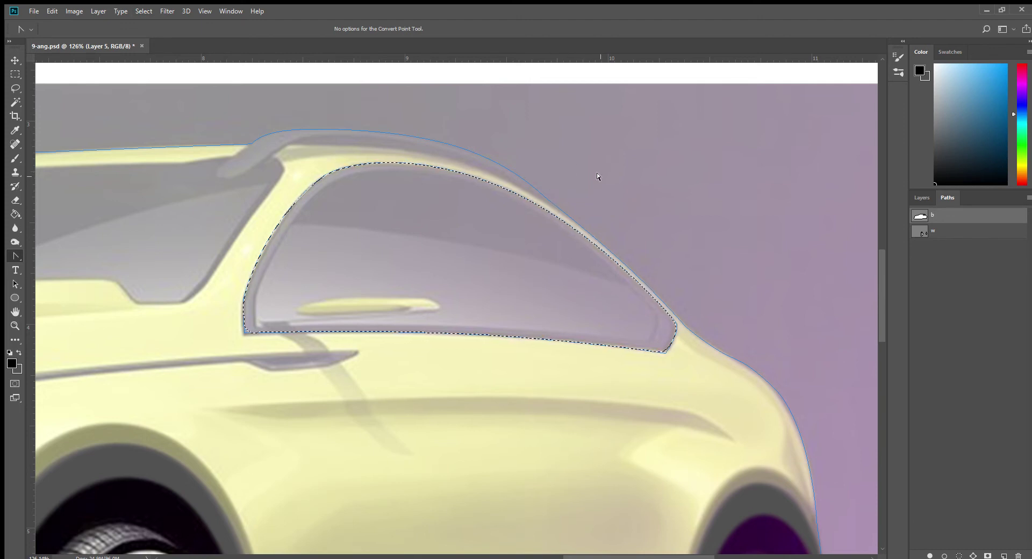
# Hide the body path and fill the selected side window black on a new Layer 6.
pyautogui.click(922, 198)
pyautogui.click(939, 245)
pyautogui.click(922, 198)
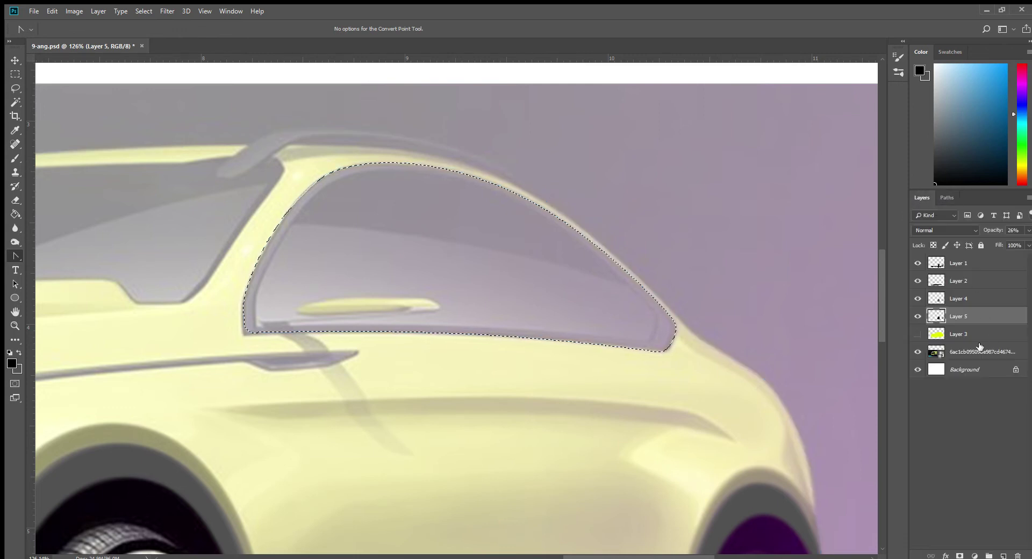
pyautogui.hotkey('ctrl', 'shift', 'alt', 'n')
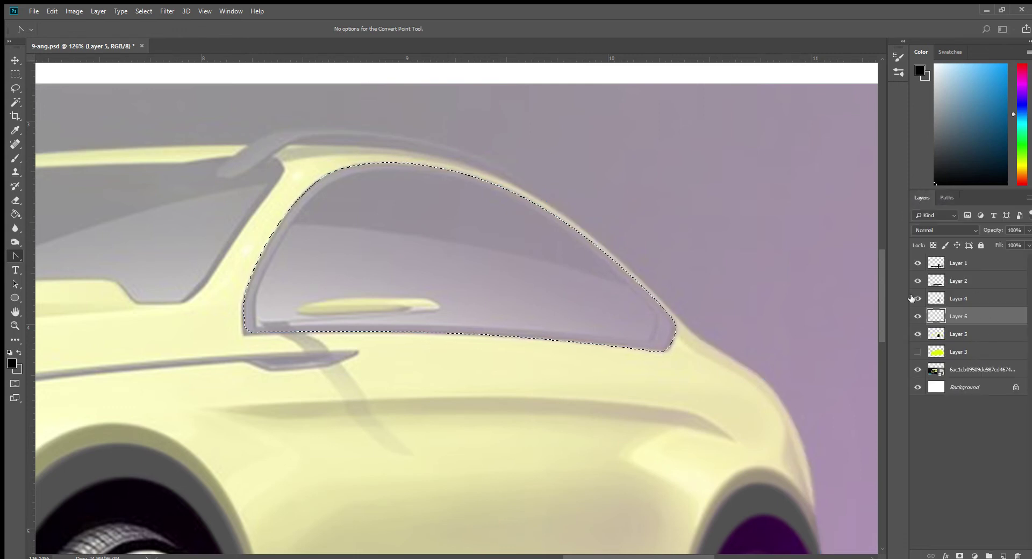
pyautogui.click(16, 214)
pyautogui.click(312, 257)
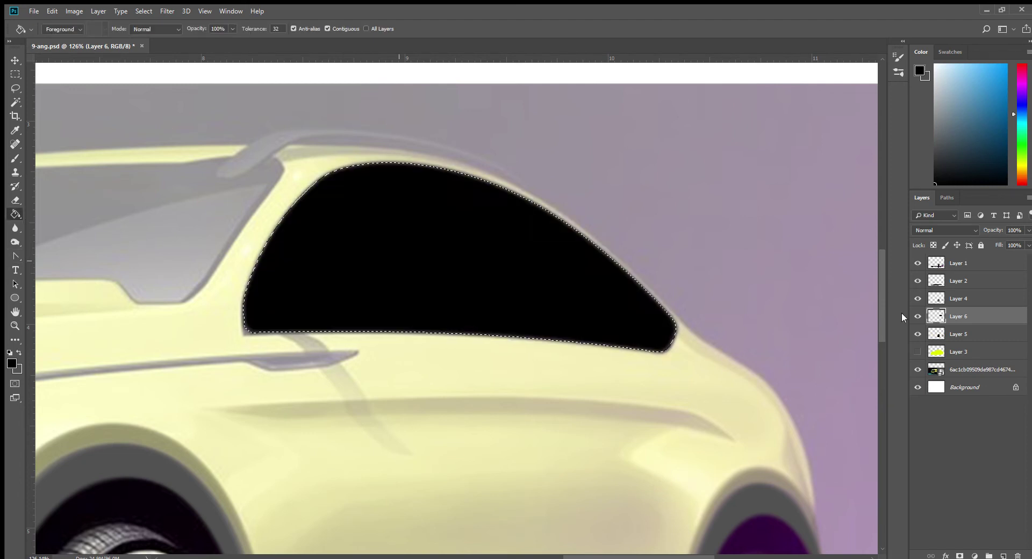
# Put Layer 6 into a group named glass.
pyautogui.hotkey('ctrl', 'g')
pyautogui.doubleClick(946, 313)
pyautogui.write('glass')
pyautogui.press('Return')
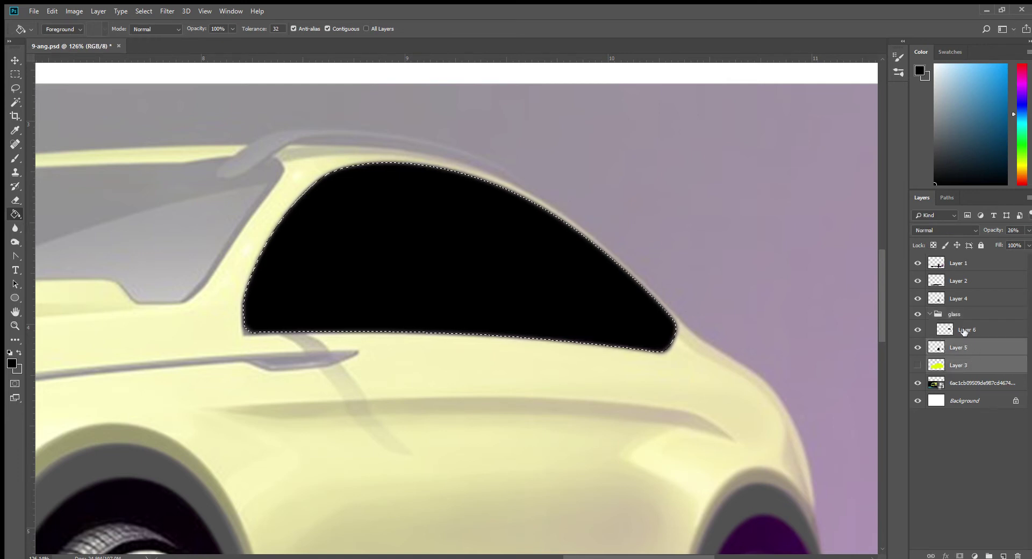
# Gather Layers 4, 5 and 3 into a second group below glass.
pyautogui.moveTo(962, 298); pyautogui.dragTo(966, 324)
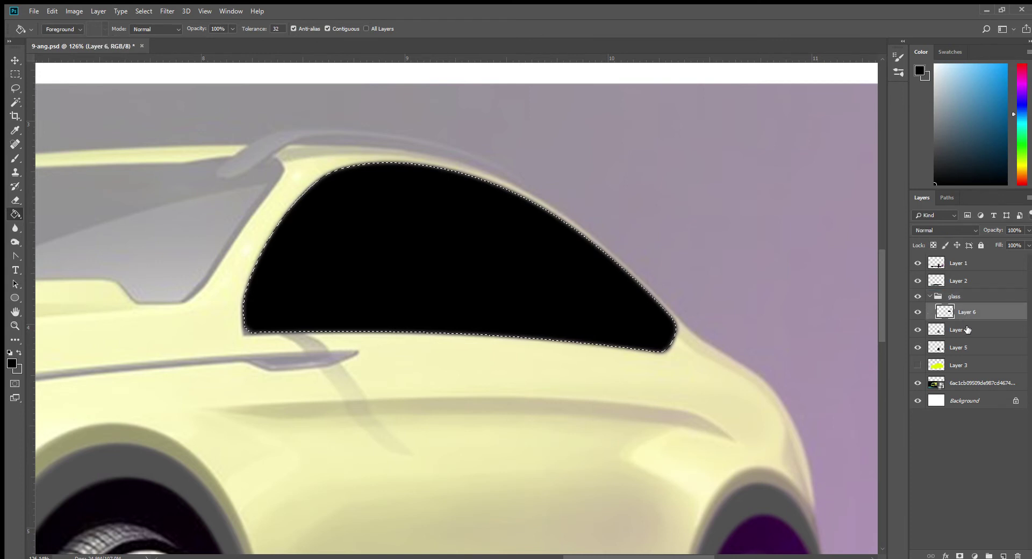
pyautogui.keyDown('shift'); pyautogui.click(969, 366); pyautogui.keyUp('shift')
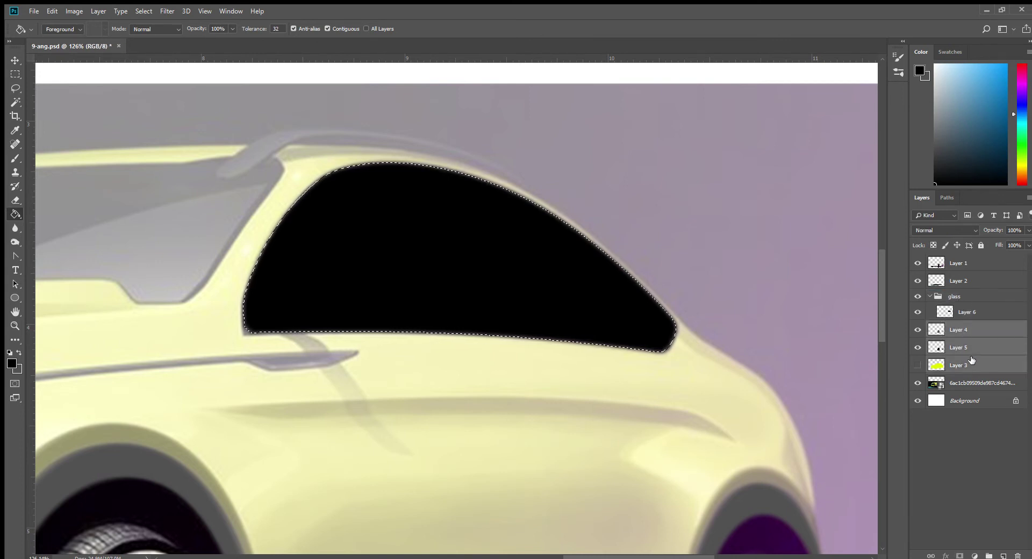
pyautogui.hotkey('ctrl', 'g')
pyautogui.doubleClick(958, 327)
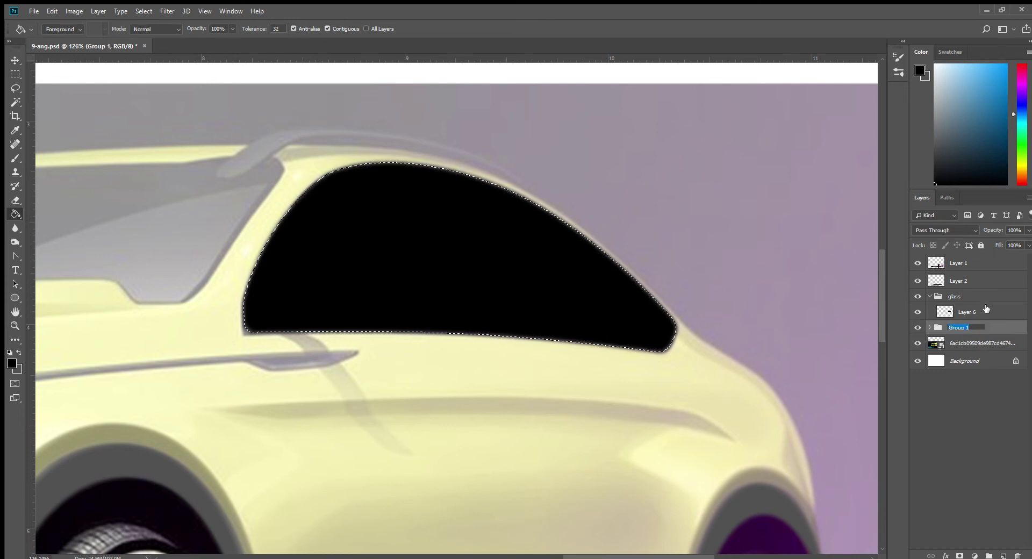
# Name the second group body, then undo Layer 6's black fill and deselect.
pyautogui.write('body')
pyautogui.press('Return')
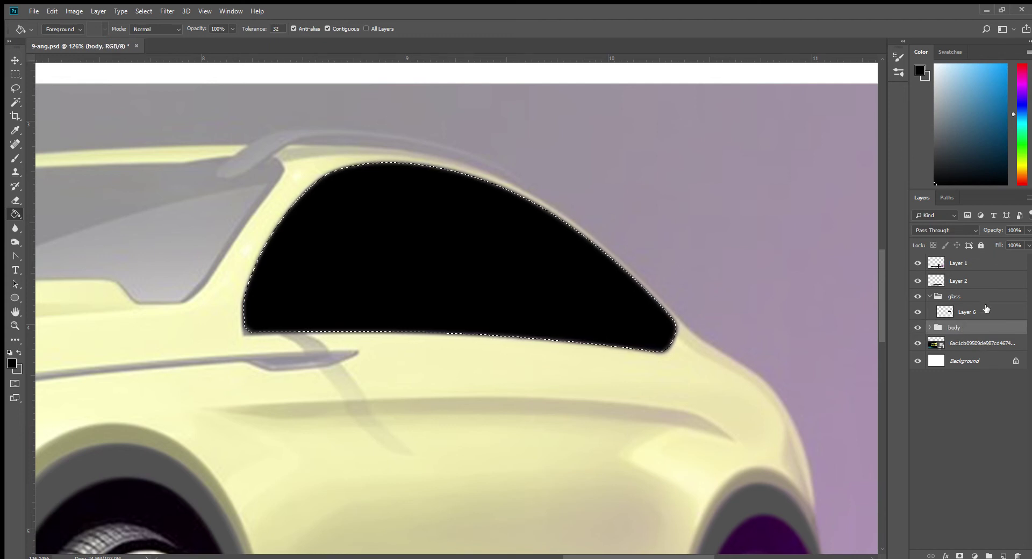
pyautogui.click(963, 313)
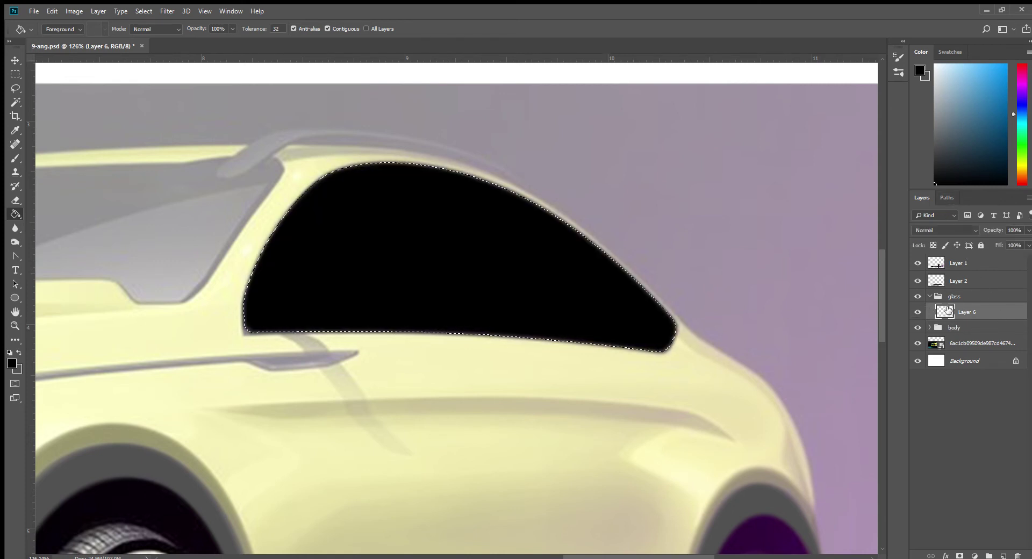
pyautogui.hotkey('ctrl', 'z')
pyautogui.hotkey('ctrl', 'd')
# Load path b's window shape as a selection.
pyautogui.click(944, 198)
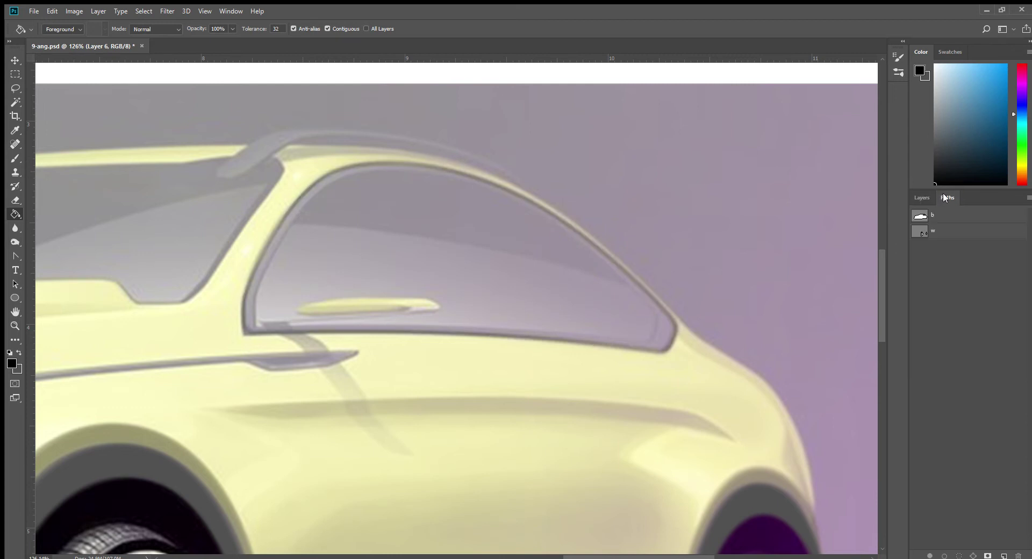
pyautogui.click(929, 216)
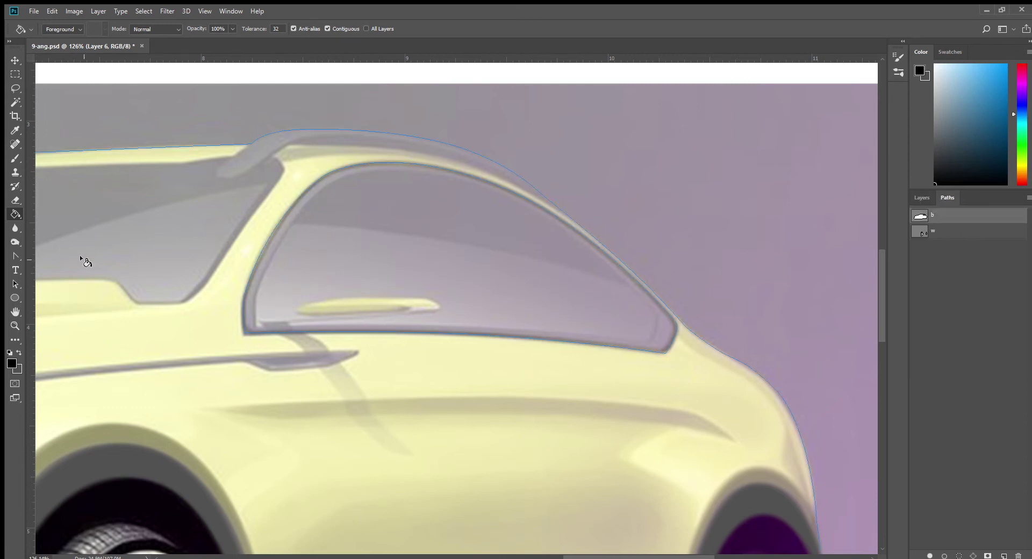
pyautogui.click(15, 256)
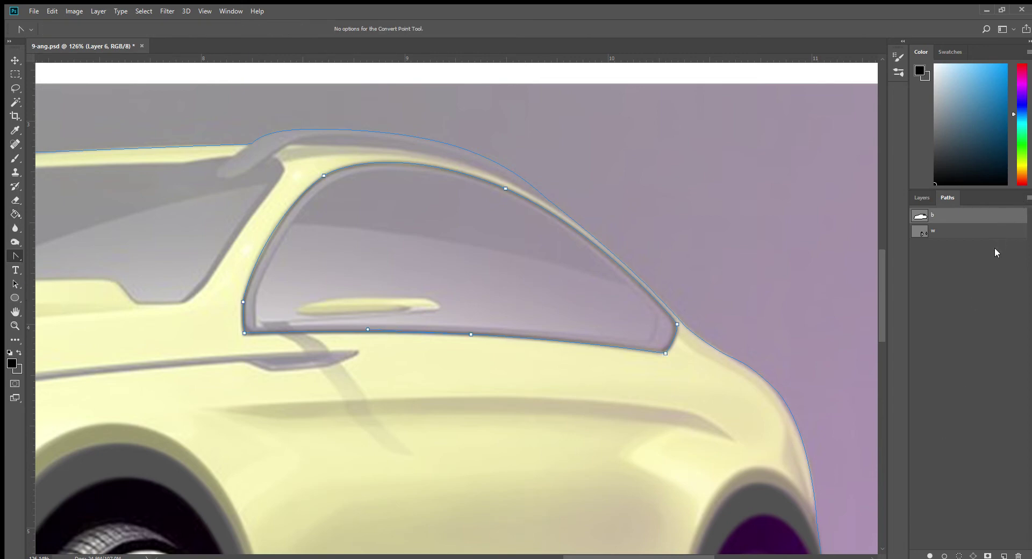
pyautogui.press('i')
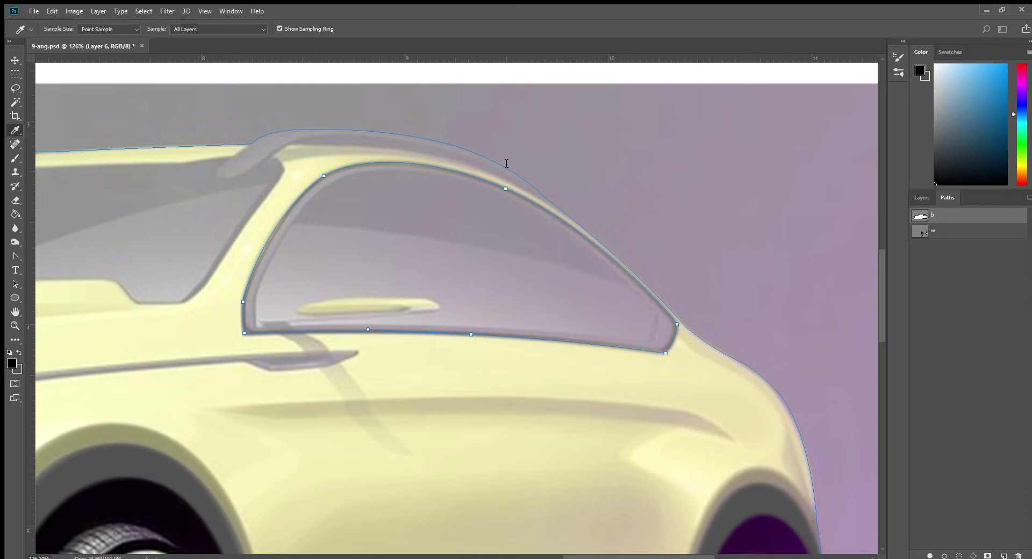
pyautogui.hotkey('ctrl', 'Return')
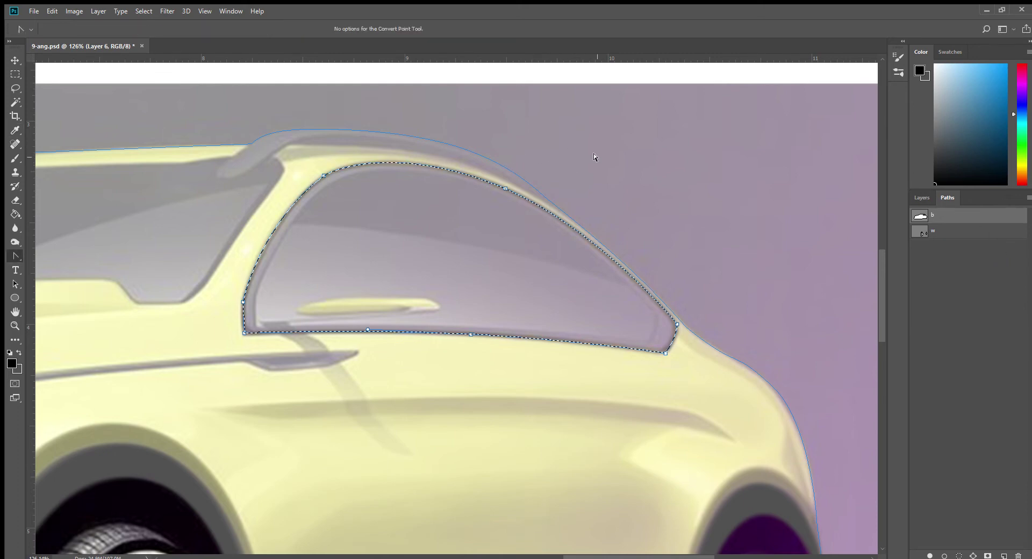
pyautogui.click(911, 292)
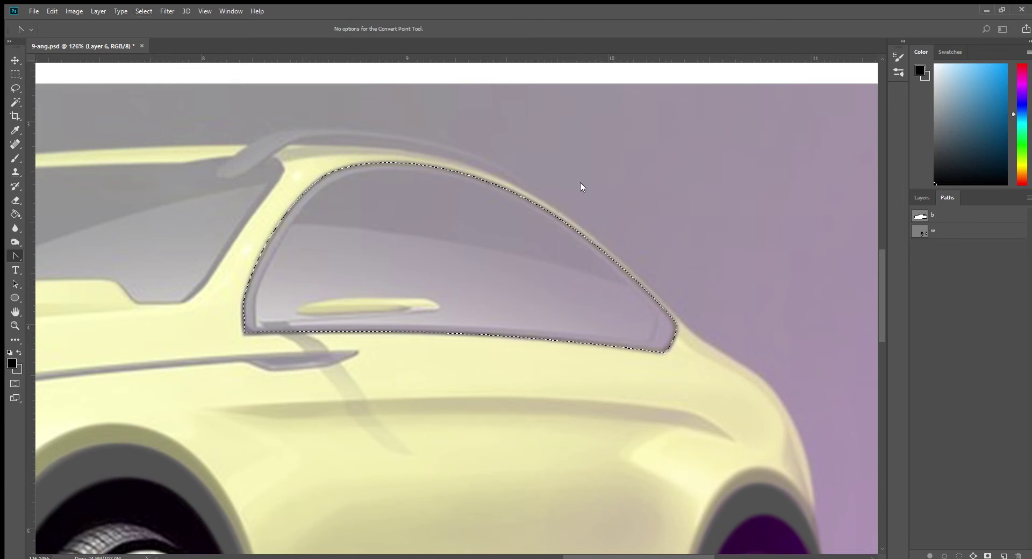
# Refill the window black on Layer 6, including the grey edge fringe, then deselect.
pyautogui.click(922, 197)
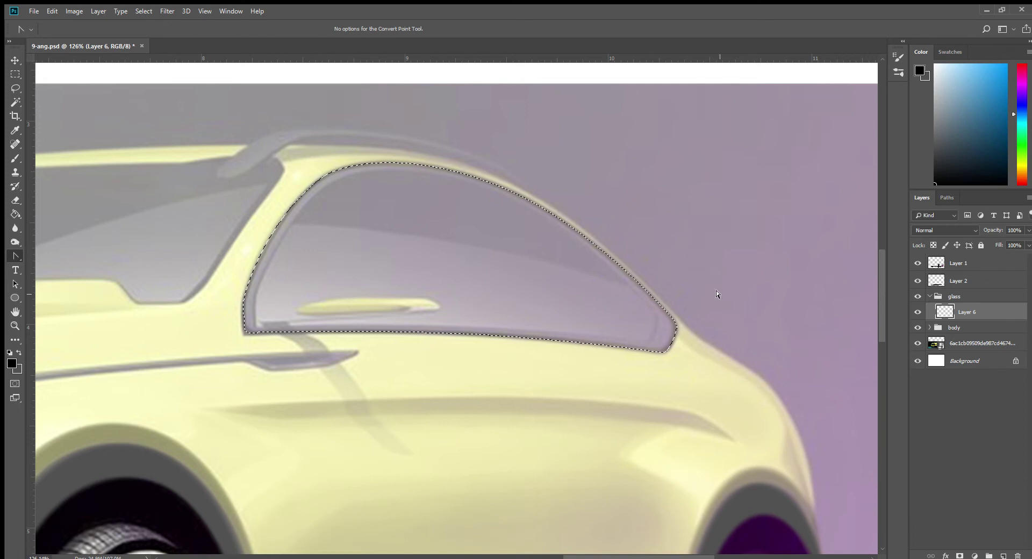
pyautogui.click(15, 214)
pyautogui.click(516, 316)
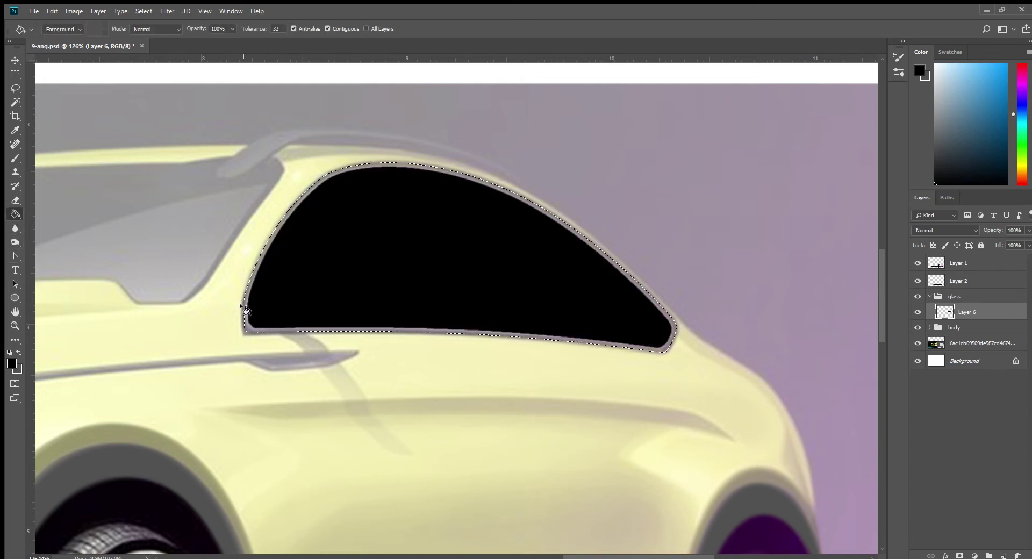
pyautogui.click(246, 327)
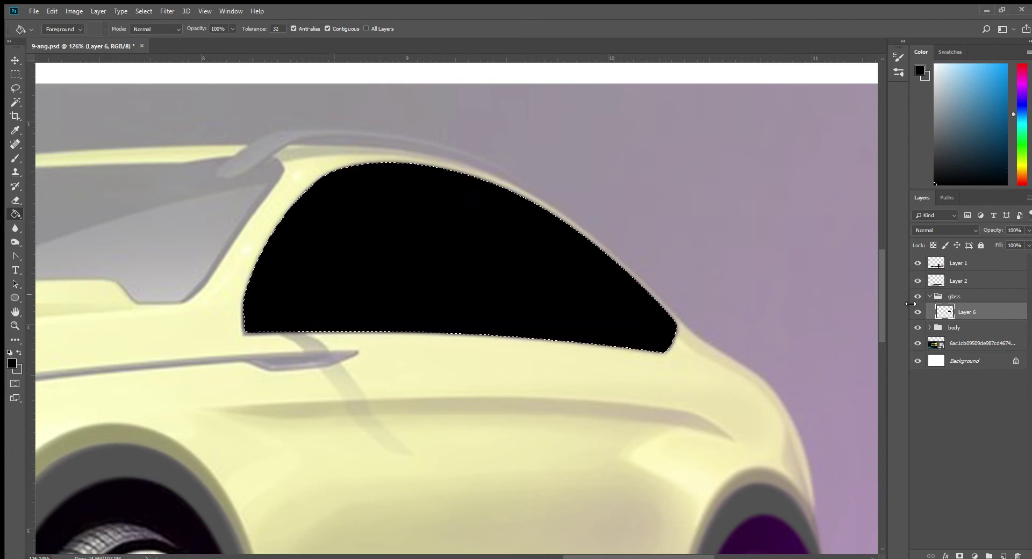
pyautogui.hotkey('ctrl', 'd')
# Display path b and ready the Pen tool over the side window and roof.
pyautogui.moveTo(368, 320); pyautogui.dragTo(719, 322)
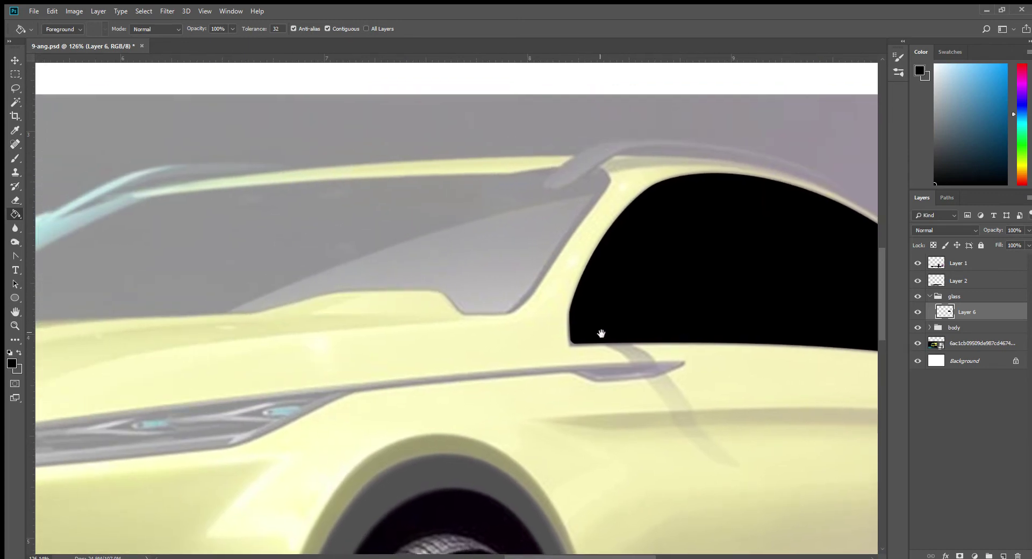
pyautogui.moveTo(599, 334); pyautogui.dragTo(749, 330)
pyautogui.click(947, 198)
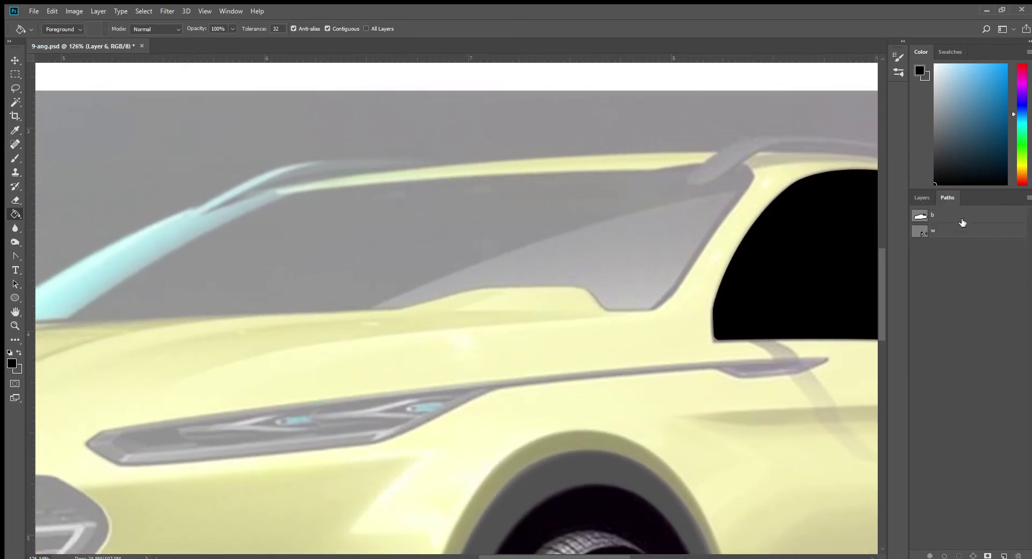
pyautogui.click(927, 214)
pyautogui.click(14, 252)
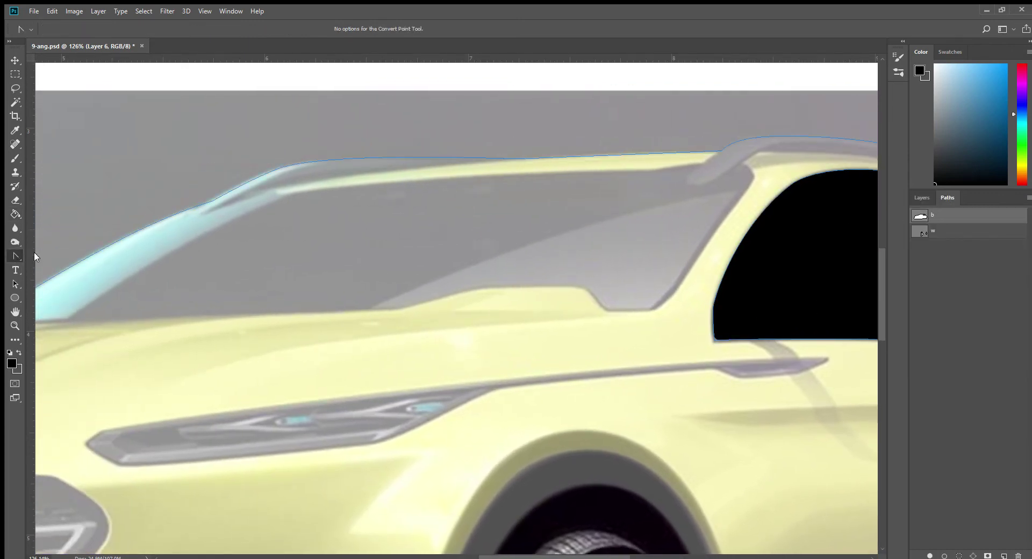
pyautogui.press('p')
pyautogui.hscroll(-5, 344, 271)
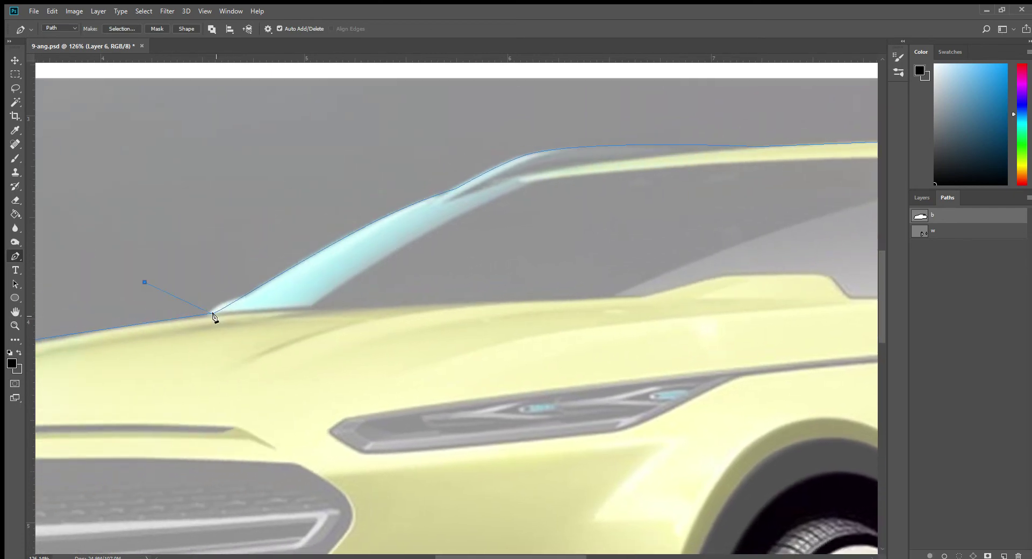
pyautogui.moveTo(597, 329); pyautogui.dragTo(315, 362)
# Place anchors along the lower edge of the side window and windshield.
pyautogui.click(356, 328)
pyautogui.click(437, 305)
pyautogui.click(535, 304)
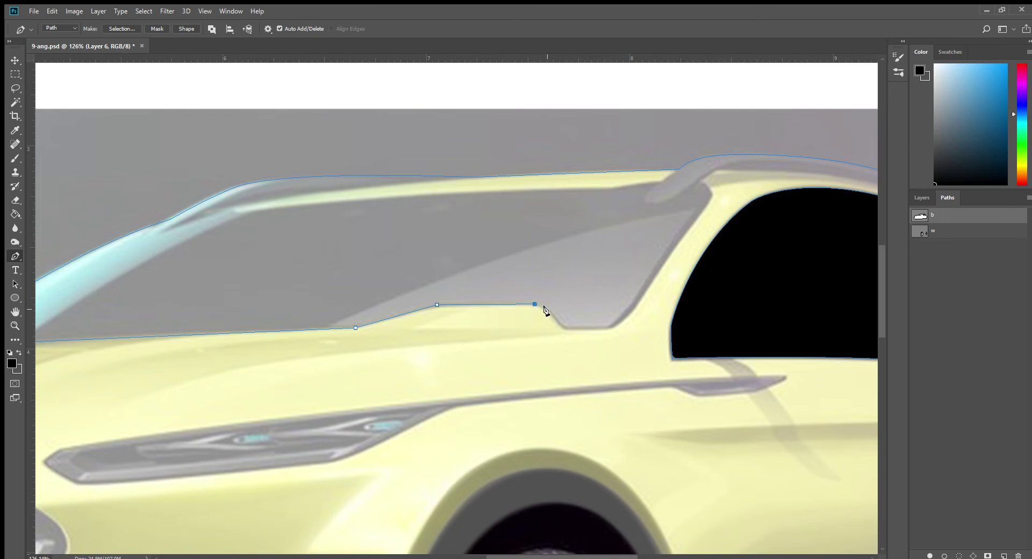
pyautogui.click(566, 330)
pyautogui.click(610, 328)
pyautogui.click(633, 311)
# Run the path up the pillar and along the roof, closing it at the start.
pyautogui.click(712, 197)
pyautogui.click(616, 187)
pyautogui.moveTo(495, 212); pyautogui.dragTo(693, 214)
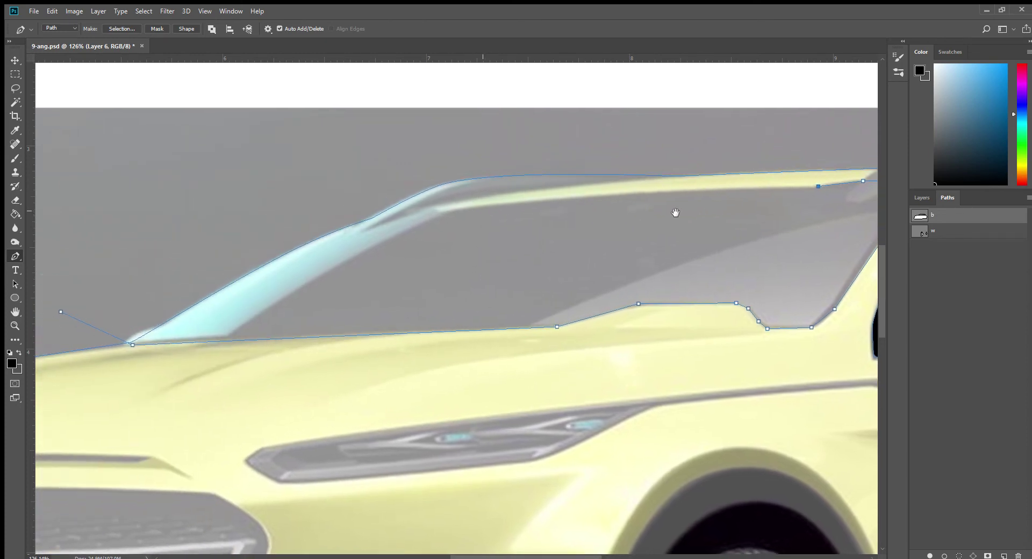
pyautogui.click(225, 232)
pyautogui.click(58, 312)
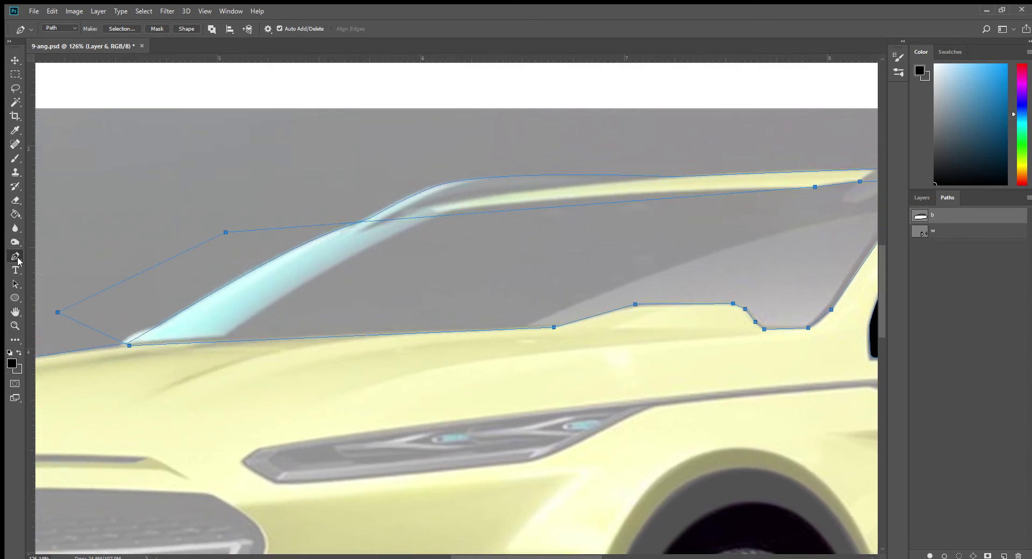
pyautogui.press('alt')
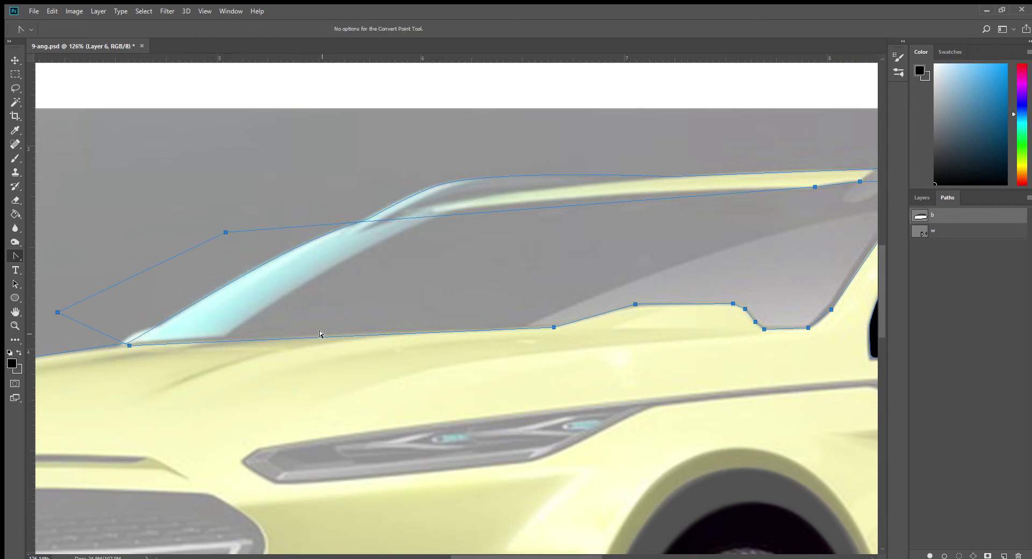
# Curve the lower-edge anchors and the window notch of the windshield path.
pyautogui.moveTo(331, 338); pyautogui.dragTo(335, 334)
pyautogui.moveTo(551, 326); pyautogui.dragTo(565, 327)
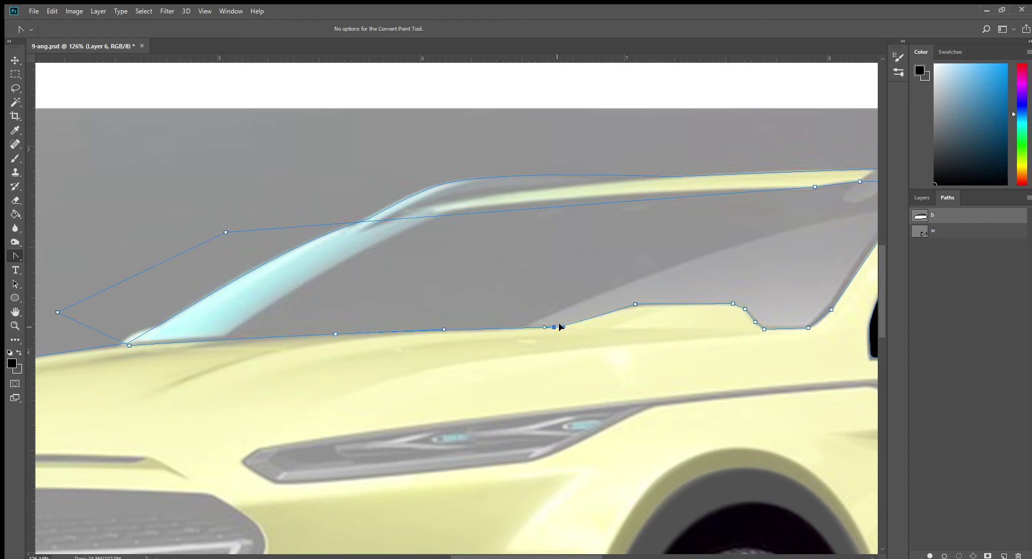
pyautogui.moveTo(633, 303); pyautogui.dragTo(655, 303)
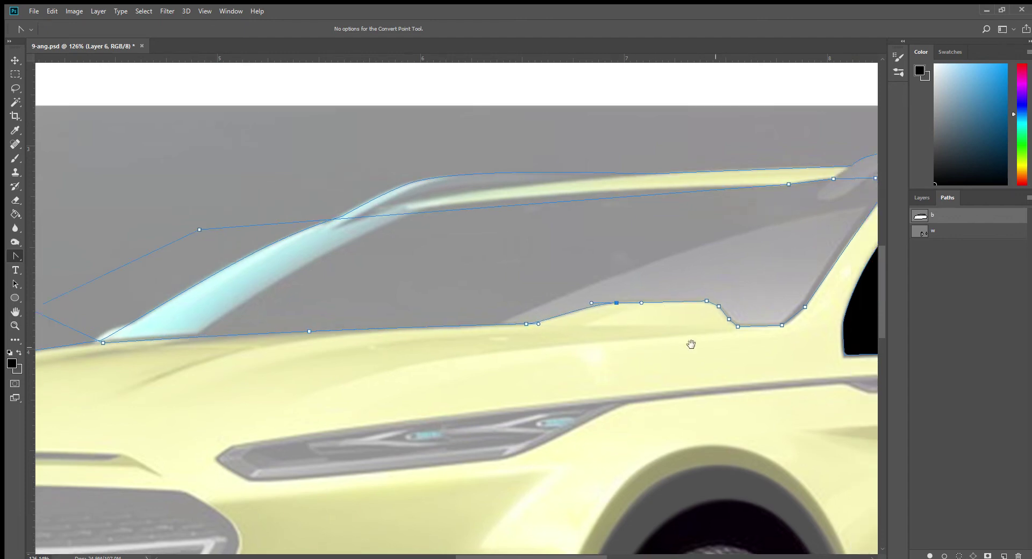
pyautogui.moveTo(717, 346); pyautogui.dragTo(498, 335)
pyautogui.moveTo(497, 290); pyautogui.dragTo(536, 316)
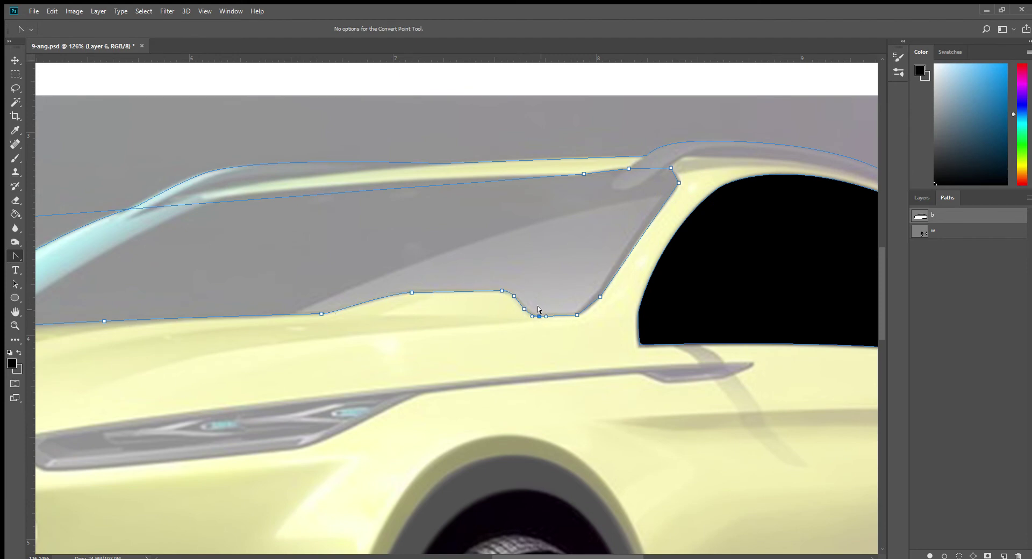
pyautogui.click(523, 307)
pyautogui.moveTo(514, 296); pyautogui.dragTo(509, 292)
pyautogui.moveTo(579, 312); pyautogui.dragTo(600, 293)
# Smooth the pillar and roofline anchors, then load the path as a selection.
pyautogui.moveTo(630, 168)
pyautogui.mouseDown()
pyautogui.moveTo(639, 166)
pyautogui.moveTo(615, 170)
pyautogui.mouseUp()
pyautogui.moveTo(669, 168); pyautogui.dragTo(663, 166)
pyautogui.moveTo(376, 189); pyautogui.dragTo(336, 184)
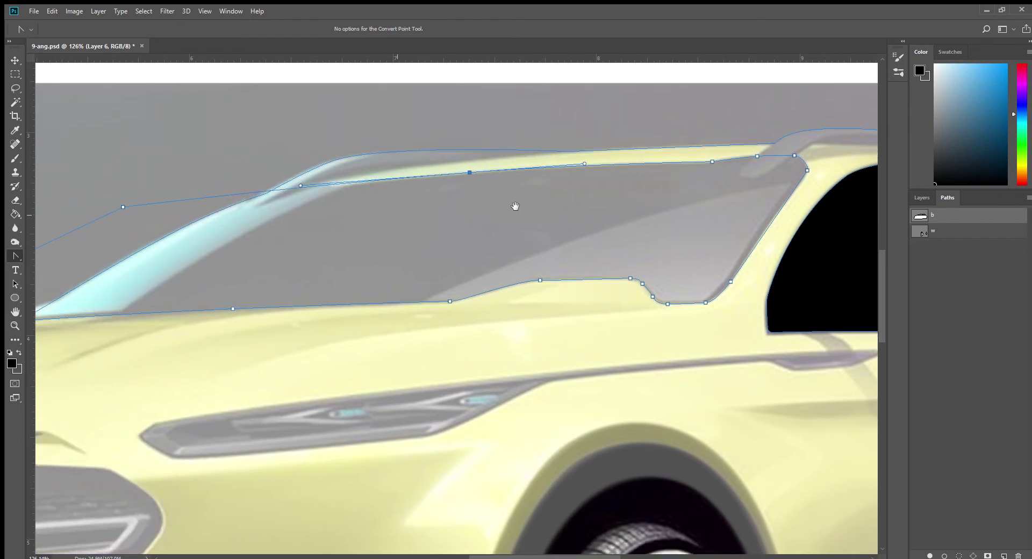
pyautogui.moveTo(495, 161); pyautogui.dragTo(662, 139)
pyautogui.moveTo(137, 181)
pyautogui.mouseDown()
pyautogui.moveTo(194, 206)
pyautogui.moveTo(150, 205)
pyautogui.mouseUp()
pyautogui.click(162, 199)
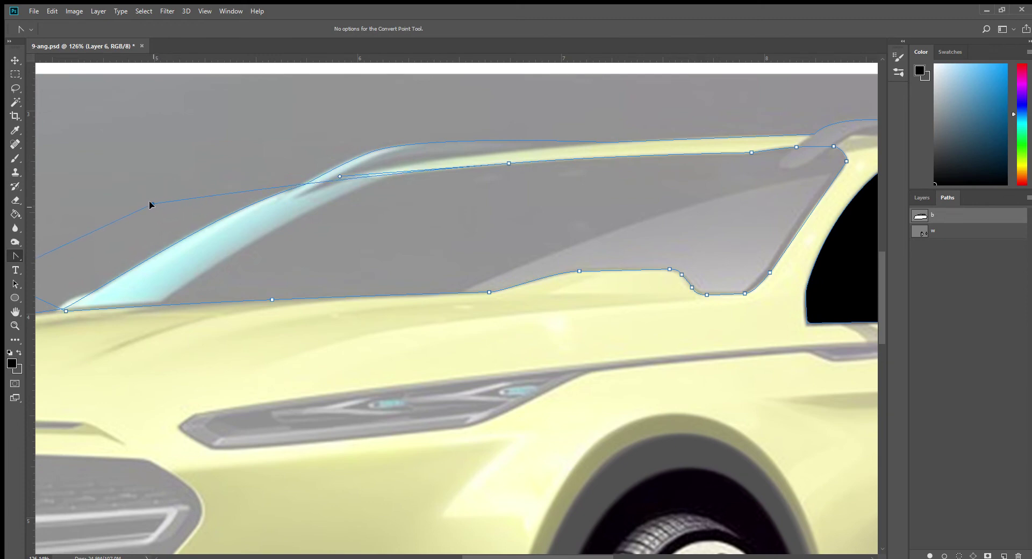
pyautogui.click(958, 555)
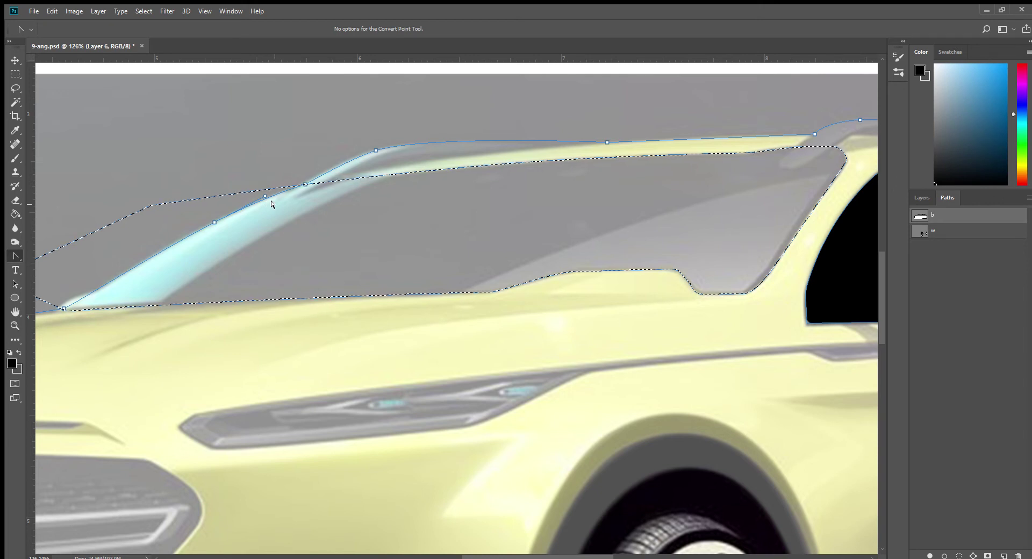
# Fill the windscreen selection solid black on a new Layer 7, then deselect.
pyautogui.press('i')
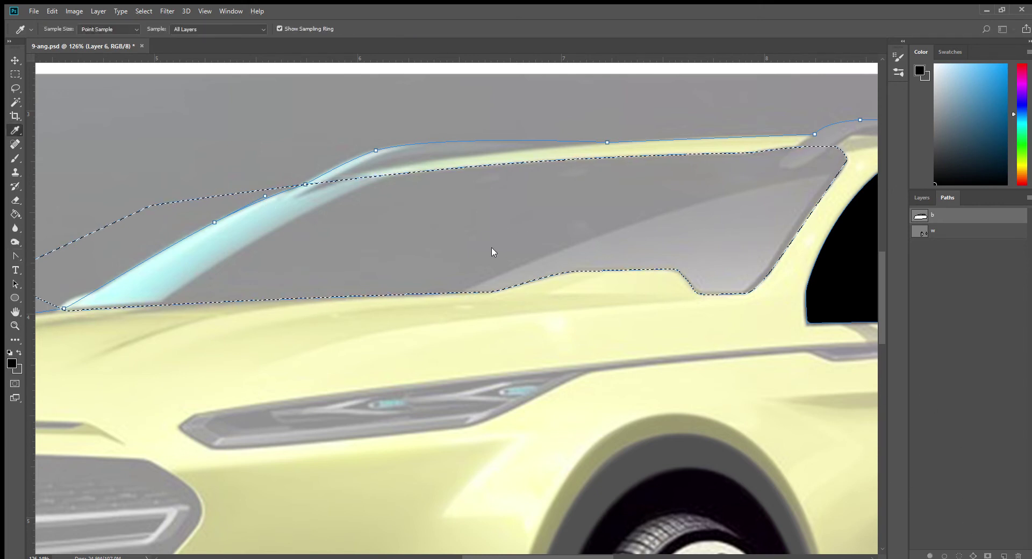
pyautogui.press('p')
pyautogui.click(953, 255)
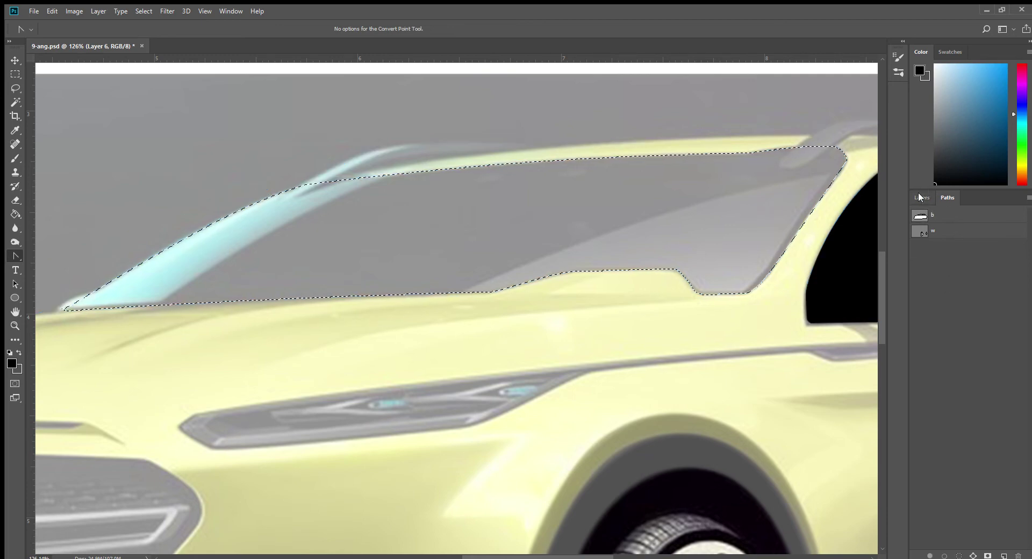
pyautogui.press('F7')
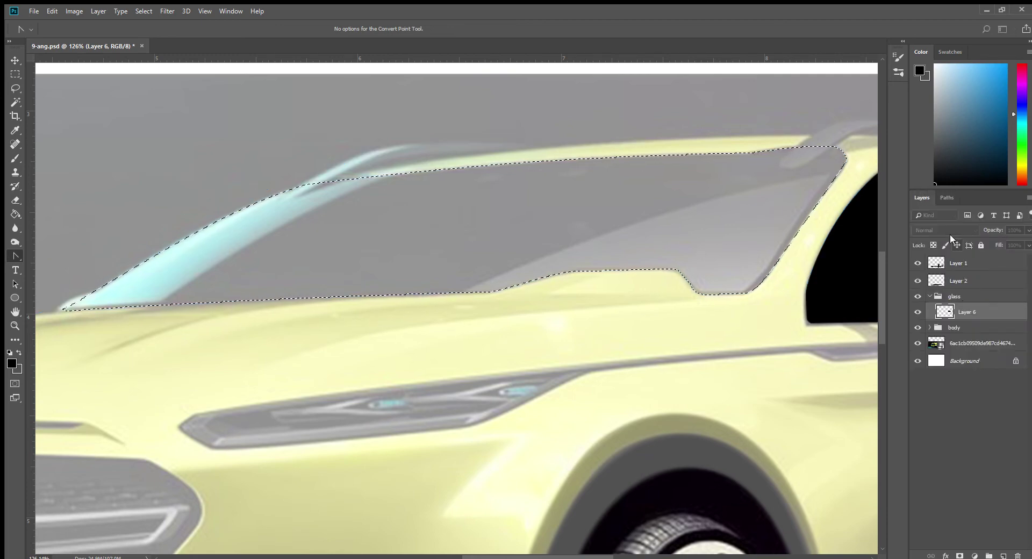
pyautogui.hotkey('ctrl', 'shift', 'alt', 'n')
pyautogui.click(15, 214)
pyautogui.click(341, 270)
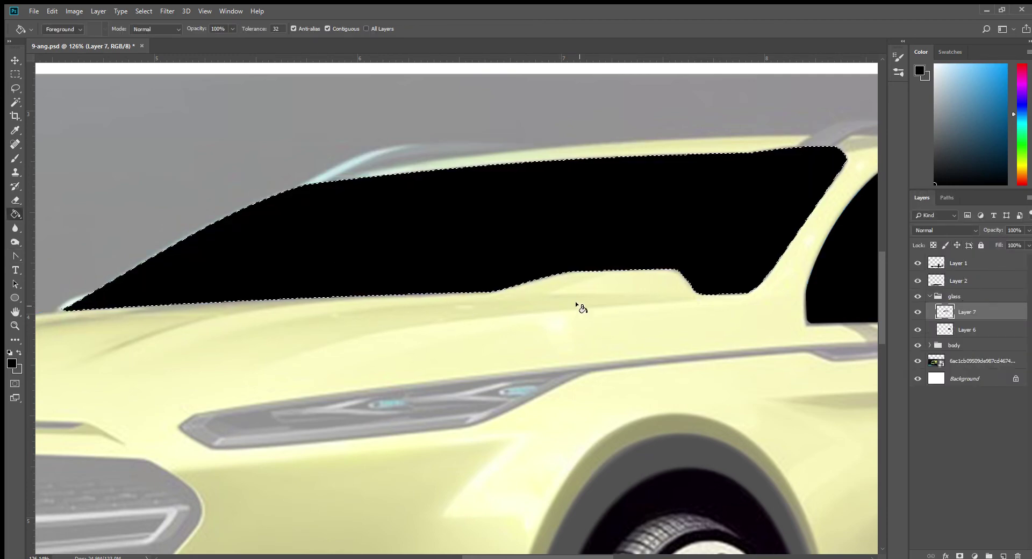
pyautogui.hotkey('ctrl', 'd')
# Zoom out, centre the car, and bring up the saved paths.
pyautogui.press('z')
pyautogui.moveTo(560, 327); pyautogui.dragTo(521, 331)
pyautogui.press('g')
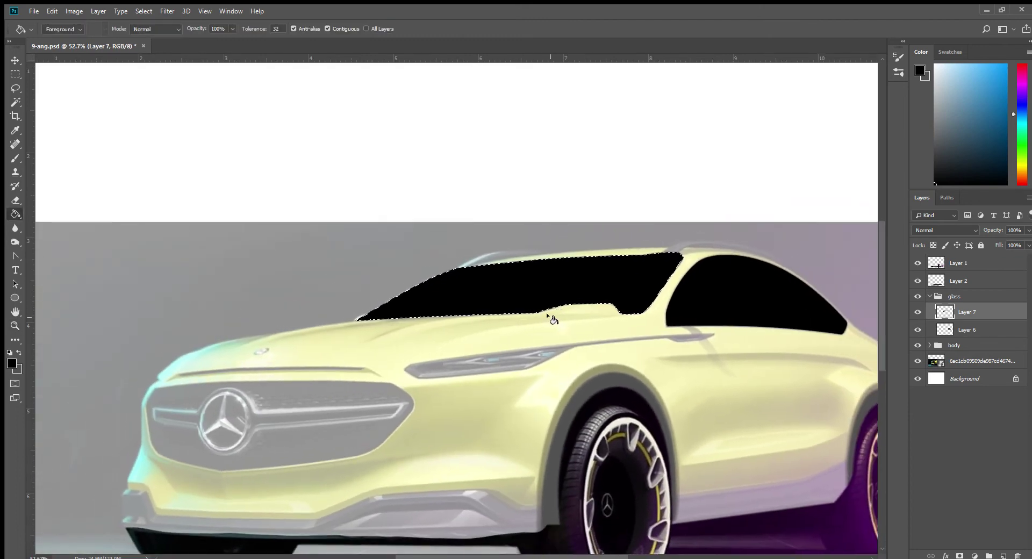
pyautogui.moveTo(679, 378)
pyautogui.mouseDown()
pyautogui.moveTo(665, 377)
pyautogui.moveTo(599, 298)
pyautogui.mouseUp()
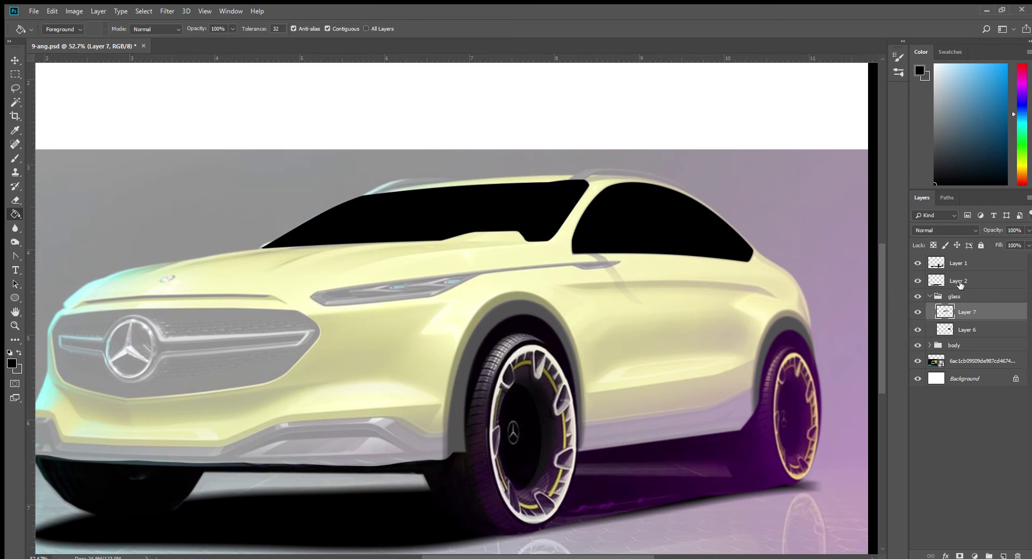
pyautogui.click(945, 198)
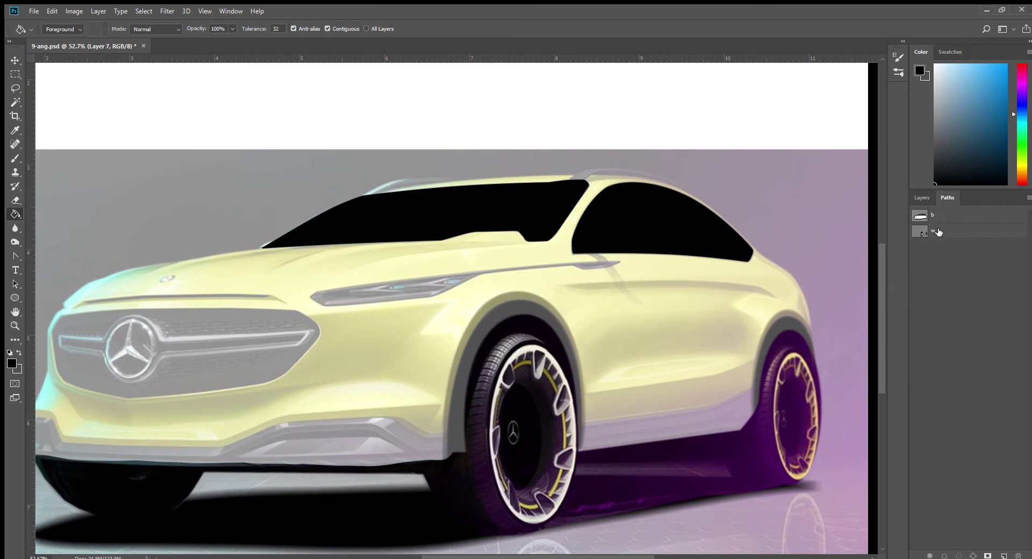
# Show path b and start the grille outline along its top edge.
pyautogui.click(944, 215)
pyautogui.click(16, 256)
pyautogui.moveTo(183, 331); pyautogui.dragTo(394, 317)
pyautogui.click(161, 304)
pyautogui.click(177, 279)
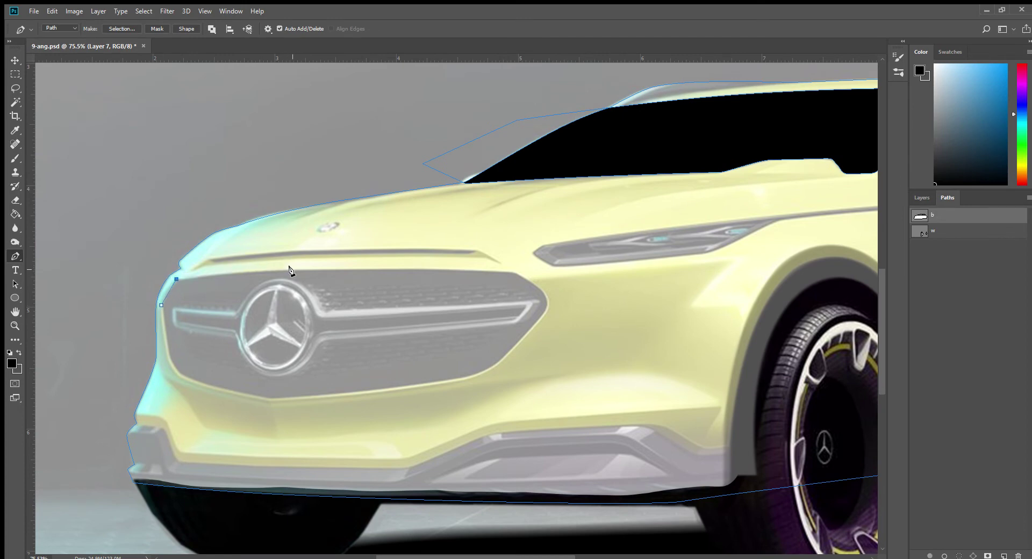
pyautogui.click(514, 271)
# Trace the grille's right side, curved bottom and left side, closing the outline.
pyautogui.click(543, 290)
pyautogui.click(546, 311)
pyautogui.click(502, 362)
pyautogui.click(469, 378)
pyautogui.click(275, 399)
pyautogui.click(186, 377)
pyautogui.click(171, 359)
pyautogui.click(161, 304)
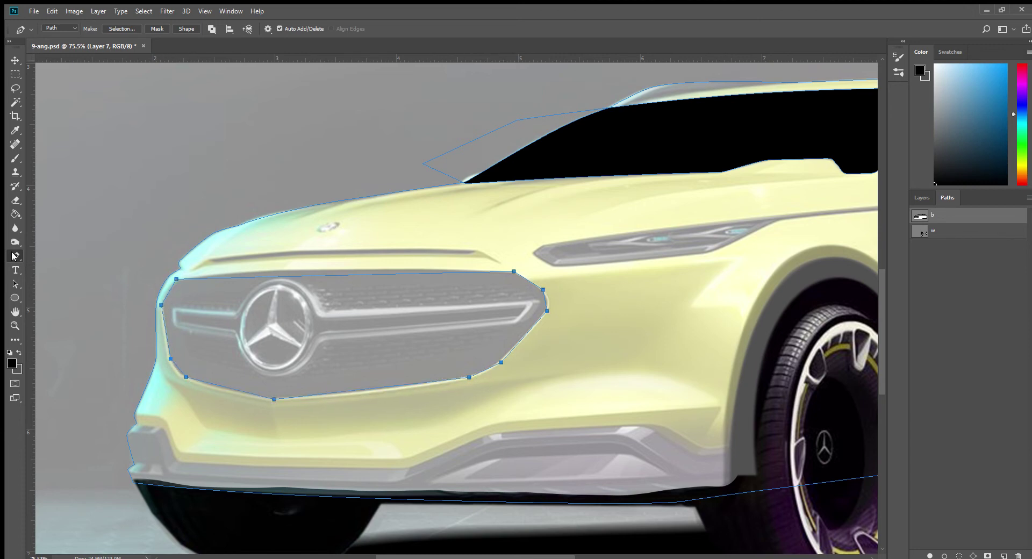
# Zoom in and curve the grille outline's top edge and right-side corners.
pyautogui.scroll(1, 257, 261)
pyautogui.scroll(1, 257, 261)
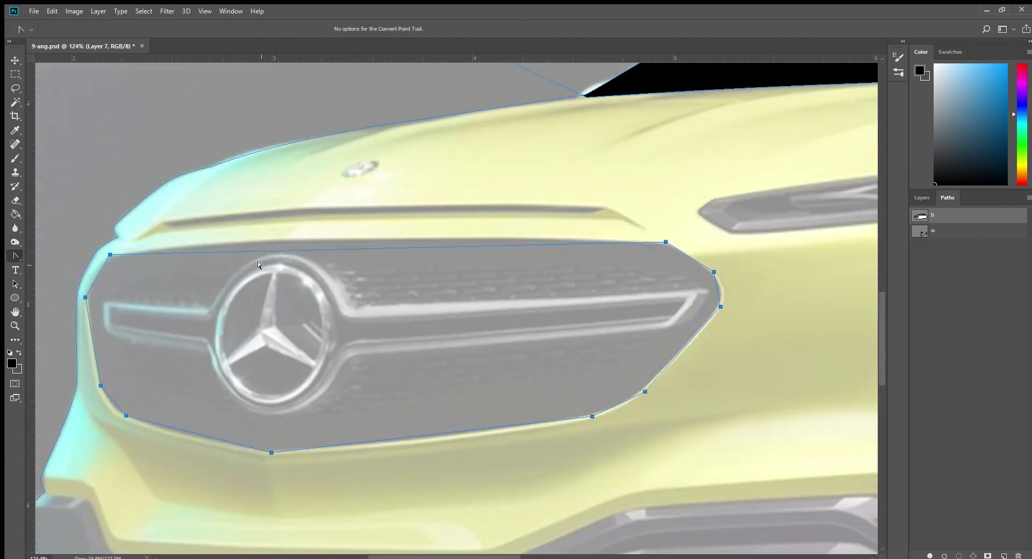
pyautogui.moveTo(110, 255); pyautogui.dragTo(117, 252)
pyautogui.moveTo(284, 248); pyautogui.dragTo(295, 232)
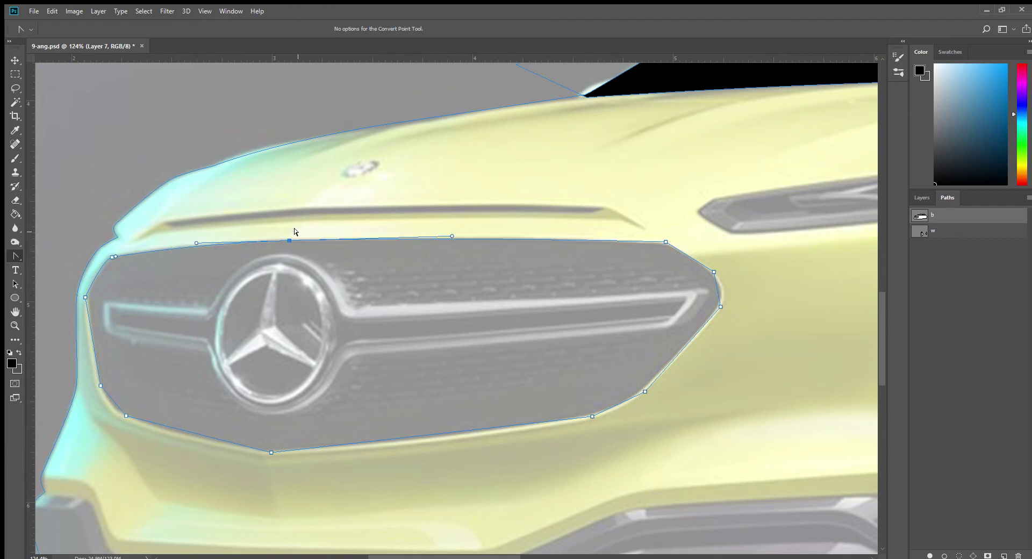
pyautogui.moveTo(666, 241); pyautogui.dragTo(674, 245)
pyautogui.moveTo(713, 272); pyautogui.dragTo(707, 269)
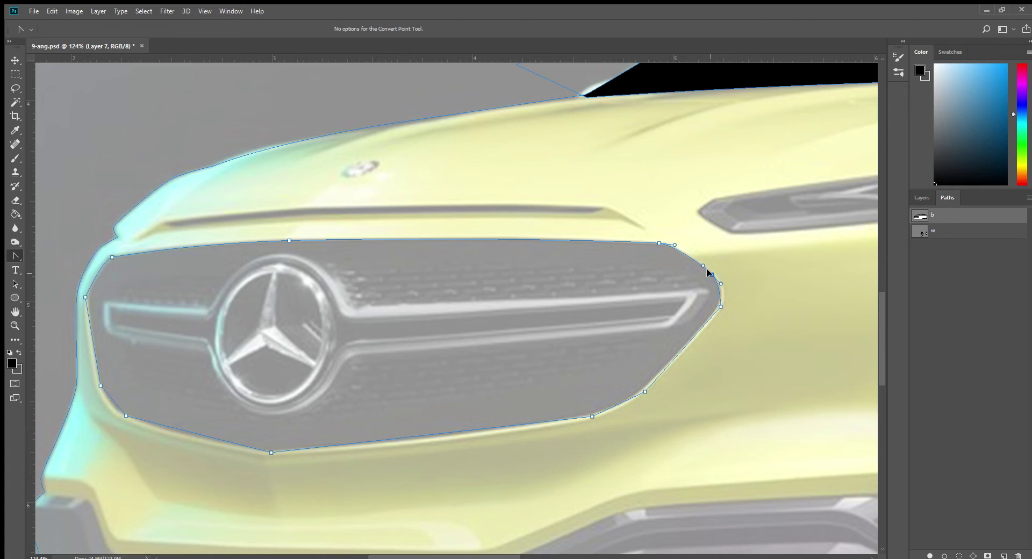
pyautogui.moveTo(719, 307); pyautogui.dragTo(708, 318)
pyautogui.moveTo(643, 391)
pyautogui.mouseDown()
pyautogui.moveTo(632, 400)
pyautogui.moveTo(639, 388)
pyautogui.mouseUp()
# Curve the bottom and lower-left corner, and add a fitted point on the left edge.
pyautogui.moveTo(592, 419); pyautogui.dragTo(576, 416)
pyautogui.moveTo(269, 452); pyautogui.dragTo(267, 450)
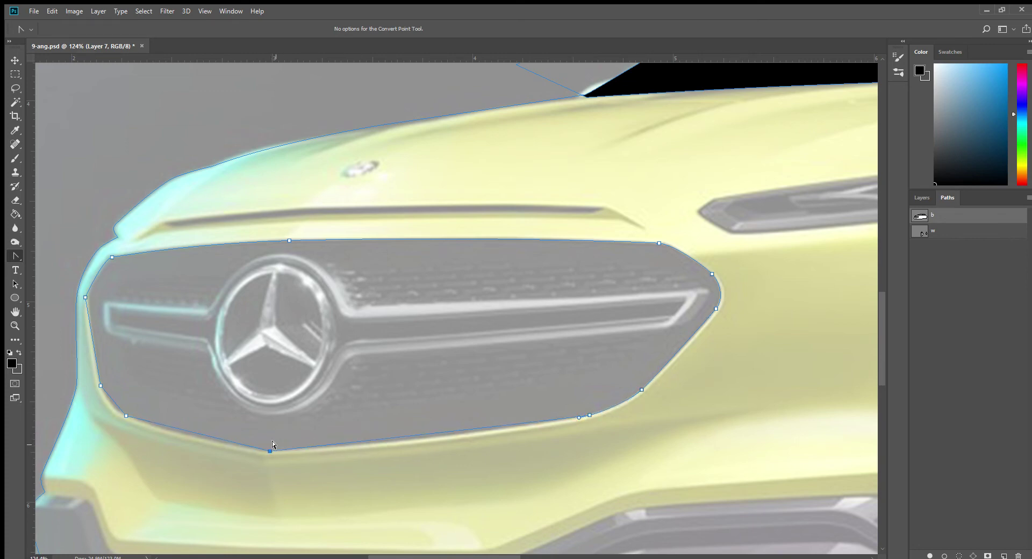
pyautogui.moveTo(268, 451); pyautogui.dragTo(251, 452)
pyautogui.moveTo(100, 385); pyautogui.dragTo(93, 375)
pyautogui.click(84, 296)
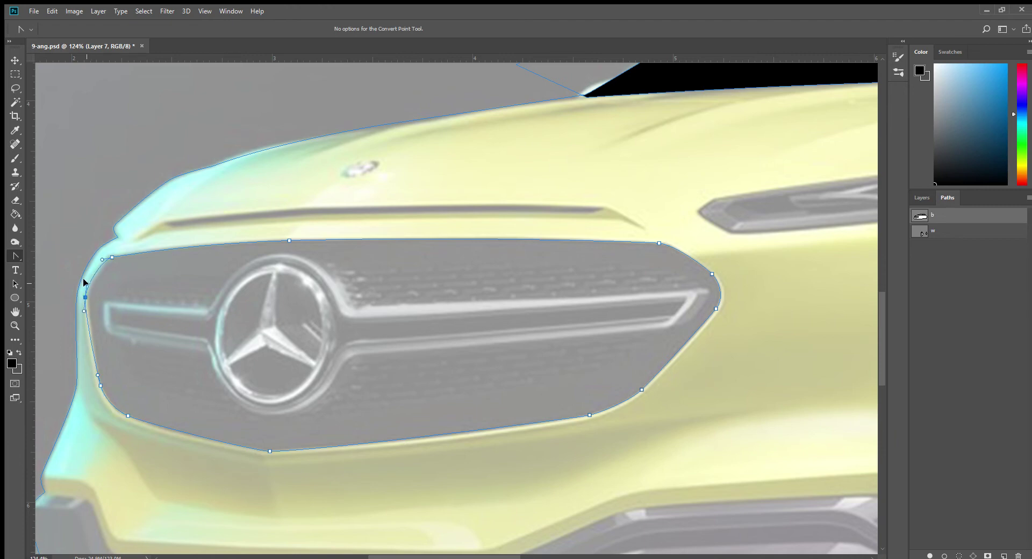
pyautogui.moveTo(83, 296); pyautogui.dragTo(85, 300)
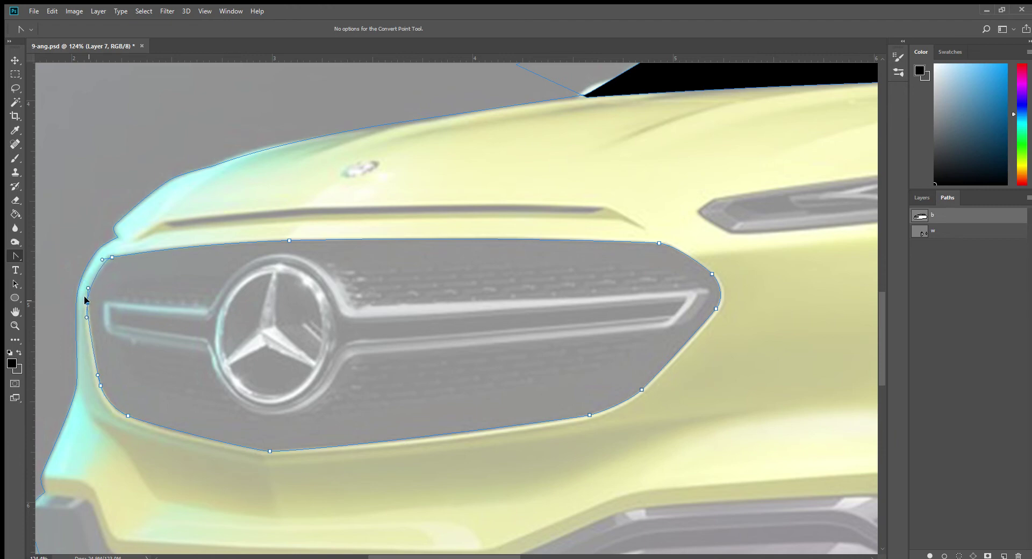
pyautogui.click(110, 257)
# Load the grille outline as a selection and add a new empty Layer 8.
pyautogui.click(85, 303)
pyautogui.click(960, 556)
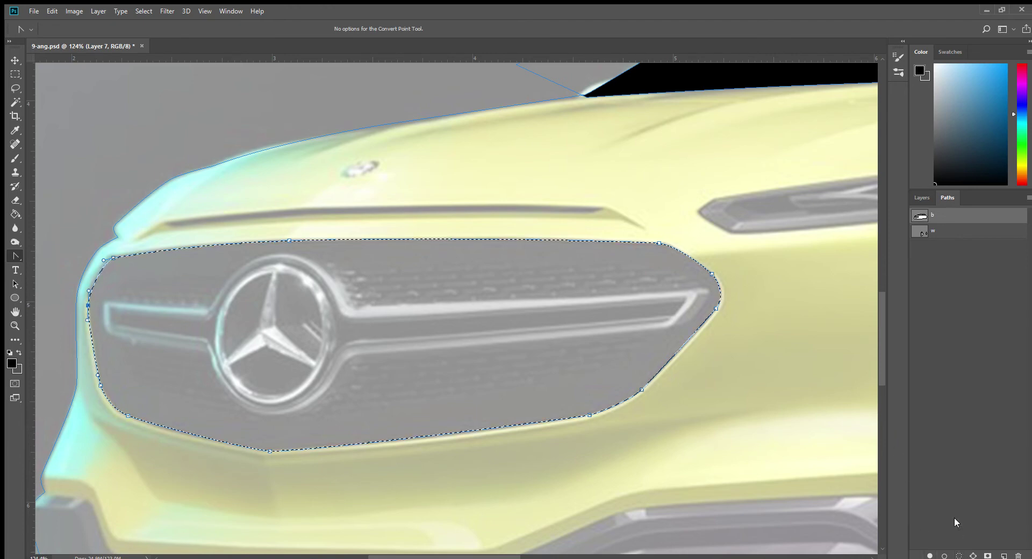
pyautogui.click(922, 198)
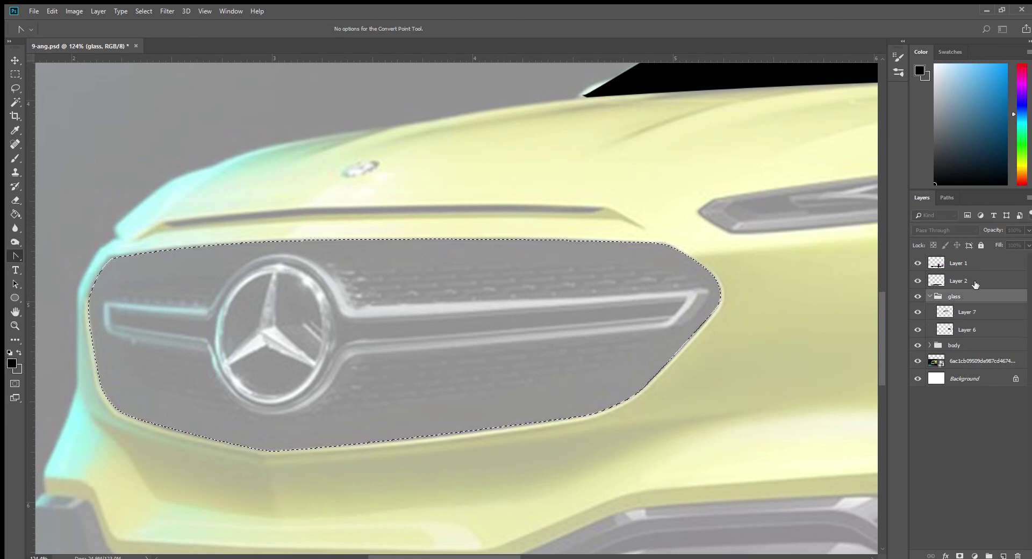
pyautogui.hotkey('ctrl', 'shift', 'alt', 'n')
# Group Layer 8 as grill and move the group above glass.
pyautogui.hotkey('ctrl', 'g')
pyautogui.doubleClick(980, 311)
pyautogui.write('grill')
pyautogui.press('Return')
pyautogui.moveTo(978, 311); pyautogui.dragTo(985, 289)
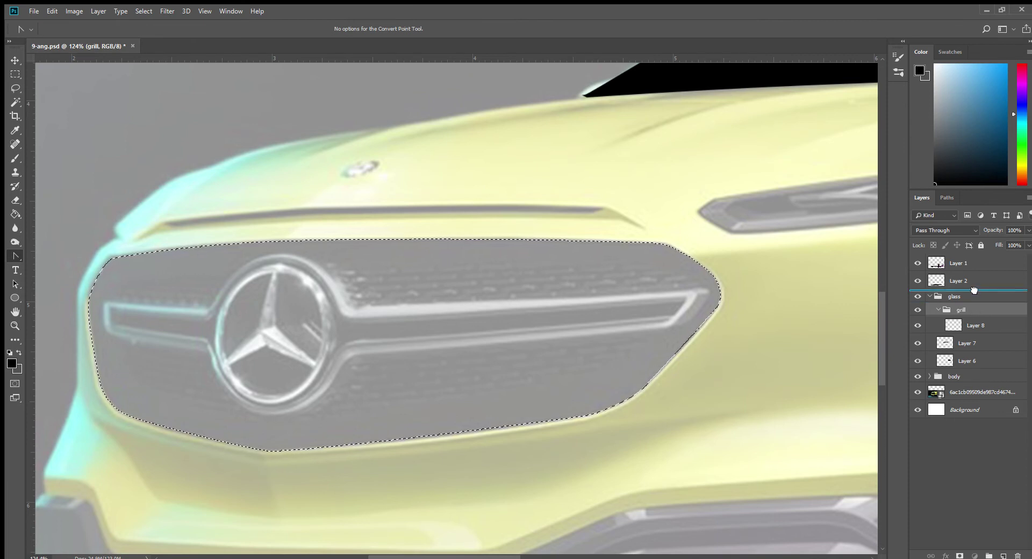
pyautogui.click(15, 214)
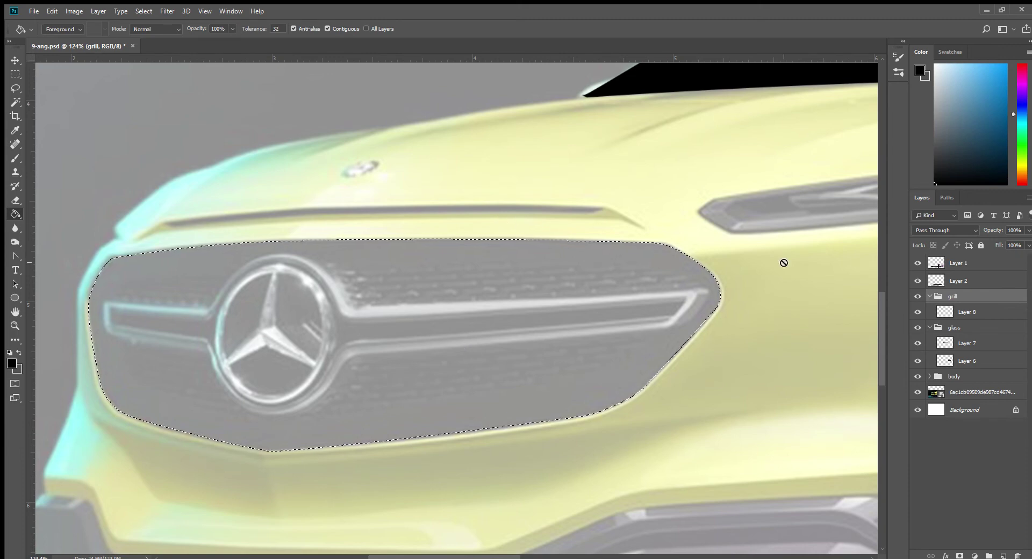
# Fill the grille selection black on Layer 8 and add Layer 9.
pyautogui.click(962, 311)
pyautogui.click(607, 337)
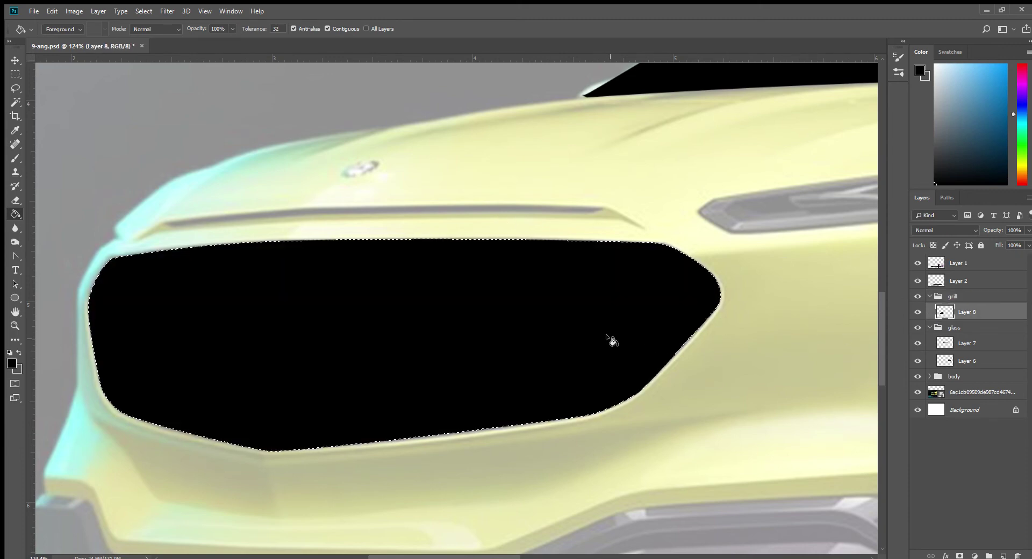
pyautogui.hotkey('ctrl', 'shift', 'alt', 'n')
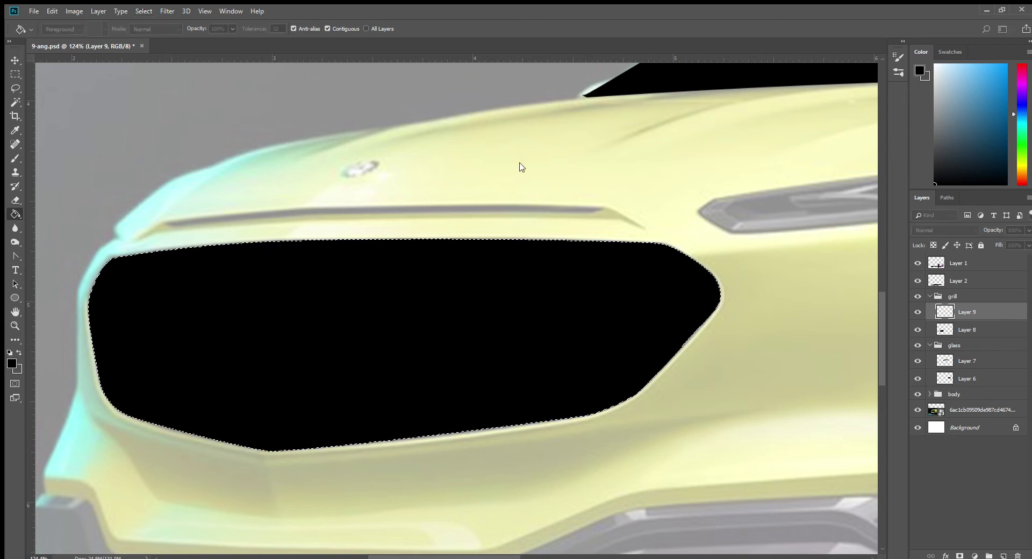
# Fill the expanded selection white on Layer 9 and move it beneath Layer 8.
pyautogui.press('Return')
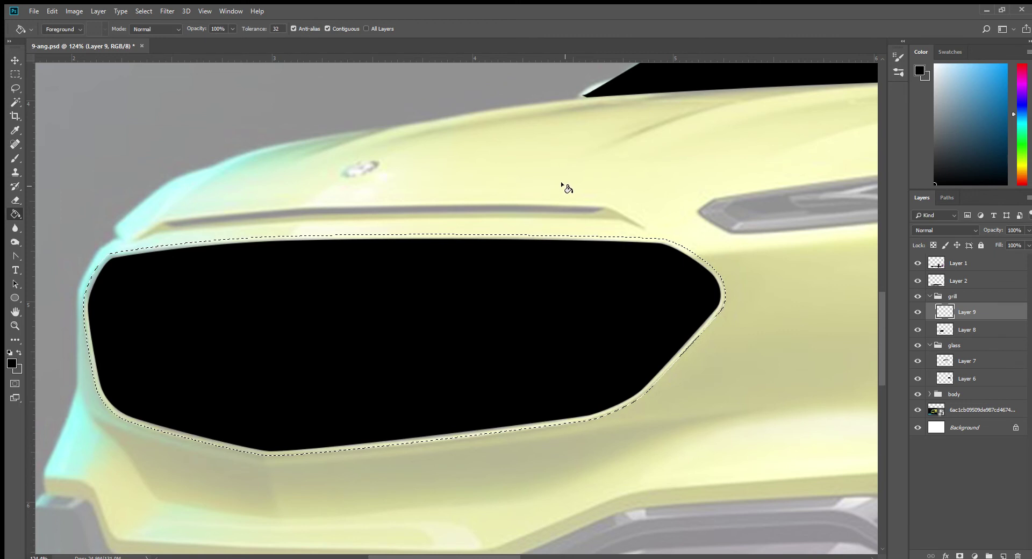
pyautogui.click(19, 93)
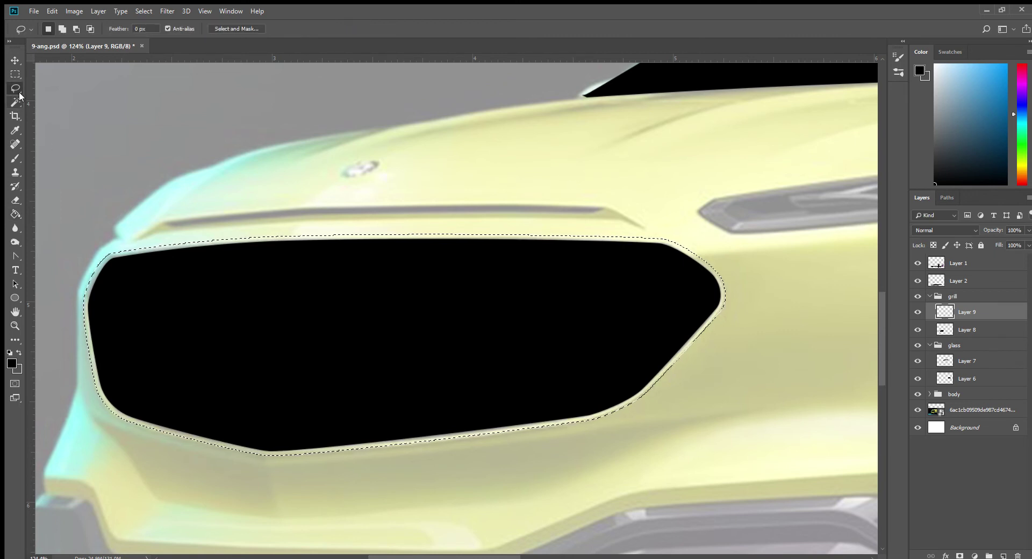
pyautogui.press('i')
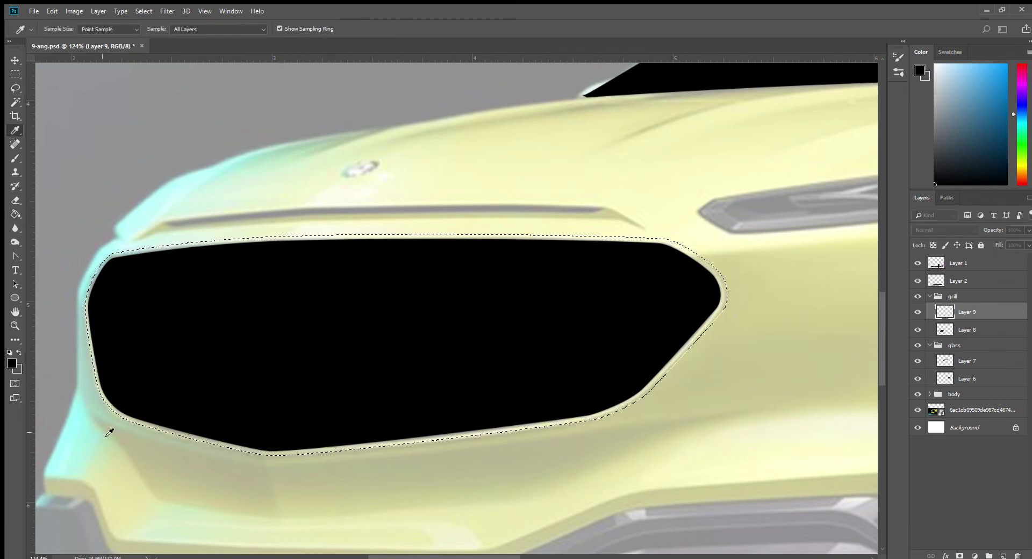
pyautogui.press('x')
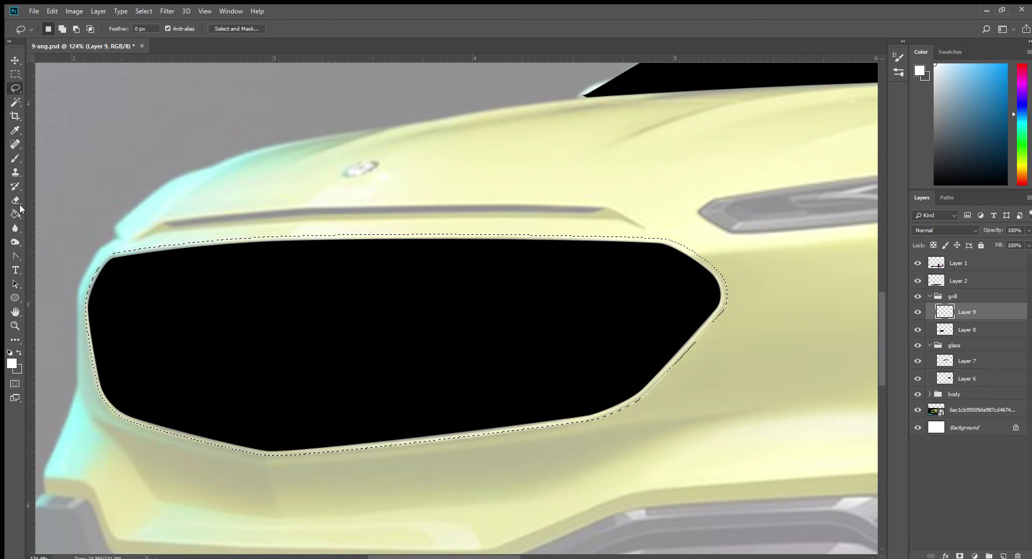
pyautogui.press('g')
pyautogui.click(247, 305)
pyautogui.moveTo(963, 312); pyautogui.dragTo(965, 338)
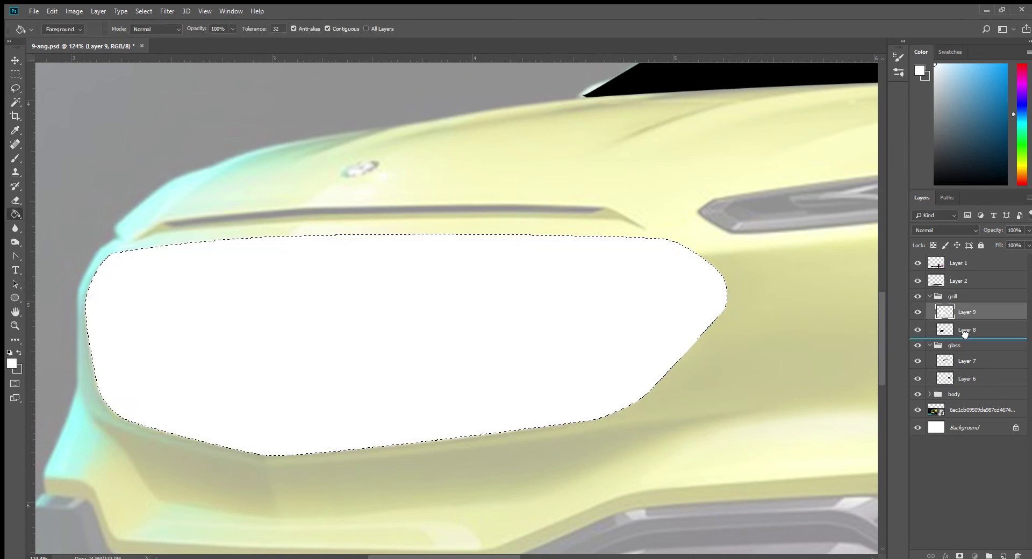
pyautogui.hotkey('ctrl', 'd')
pyautogui.click(15, 228)
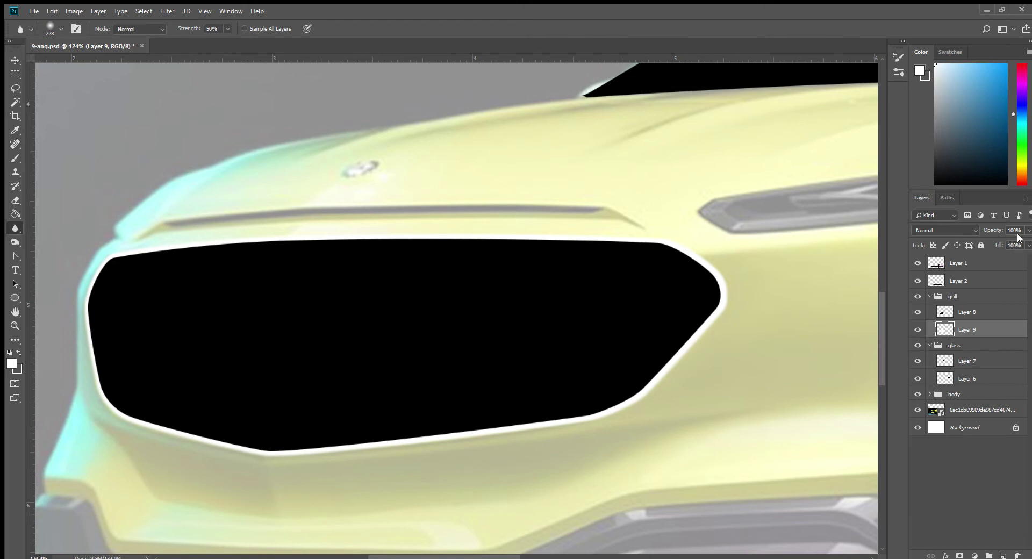
# Set the white outline layer to 78% opacity, reshow yellow Layer 3, and save the PSD.
pyautogui.moveTo(1027, 241); pyautogui.dragTo(1015, 243)
pyautogui.click(930, 394)
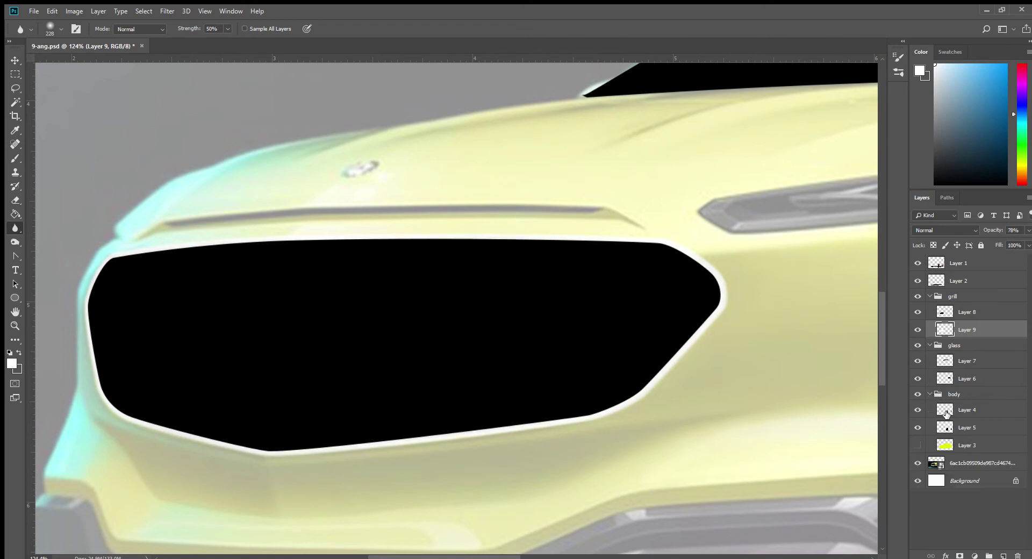
pyautogui.click(918, 445)
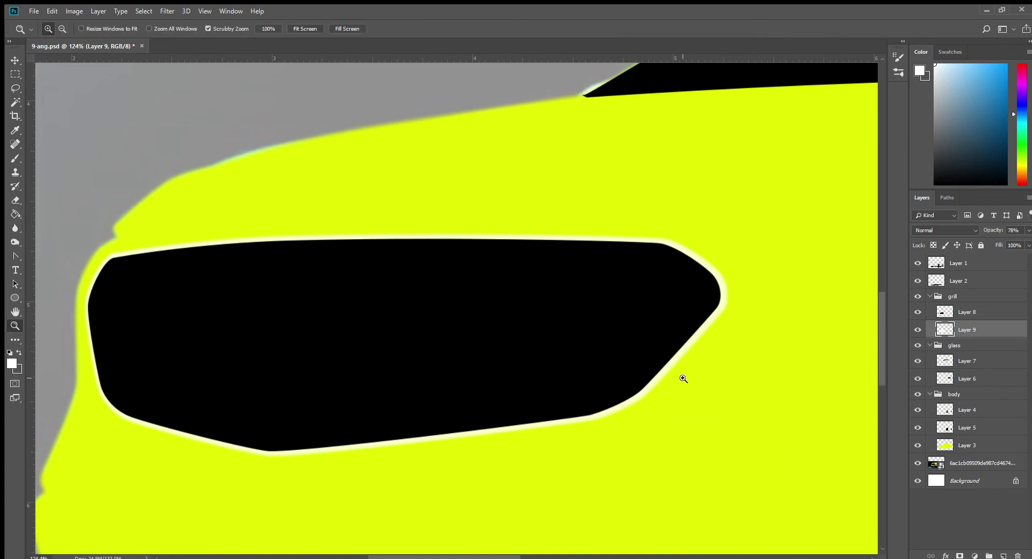
pyautogui.scroll(-3, 681, 376)
pyautogui.scroll(-2, 662, 382)
pyautogui.moveTo(641, 431); pyautogui.dragTo(461, 396)
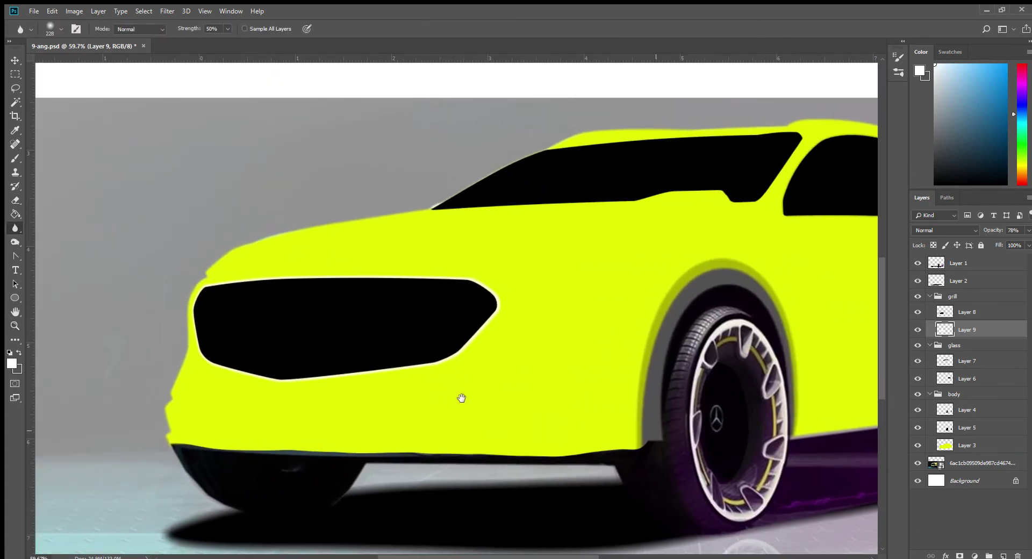
pyautogui.hotkey('ctrl', 's')
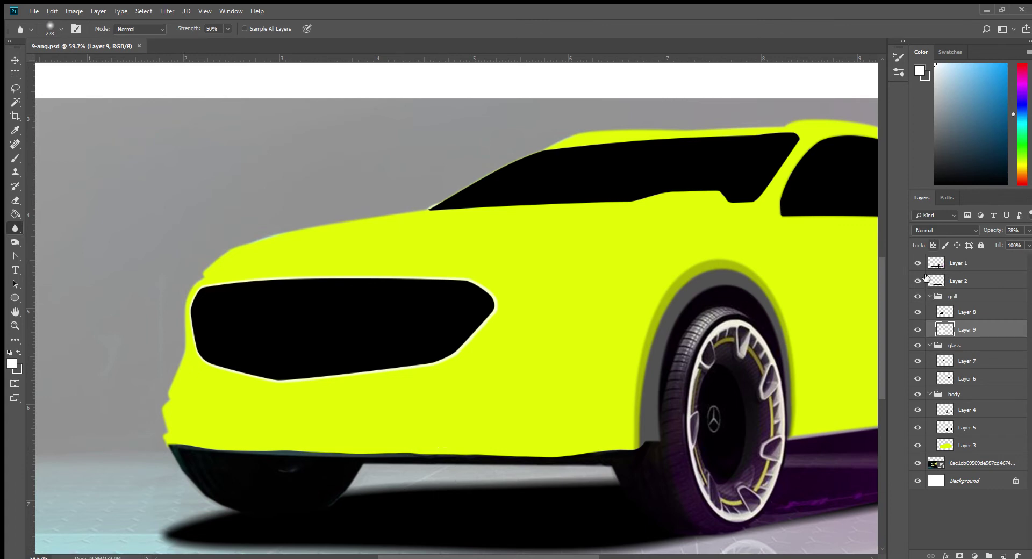
pyautogui.click(967, 445)
# Load saved path b from the Paths panel as a selection.
pyautogui.click(946, 198)
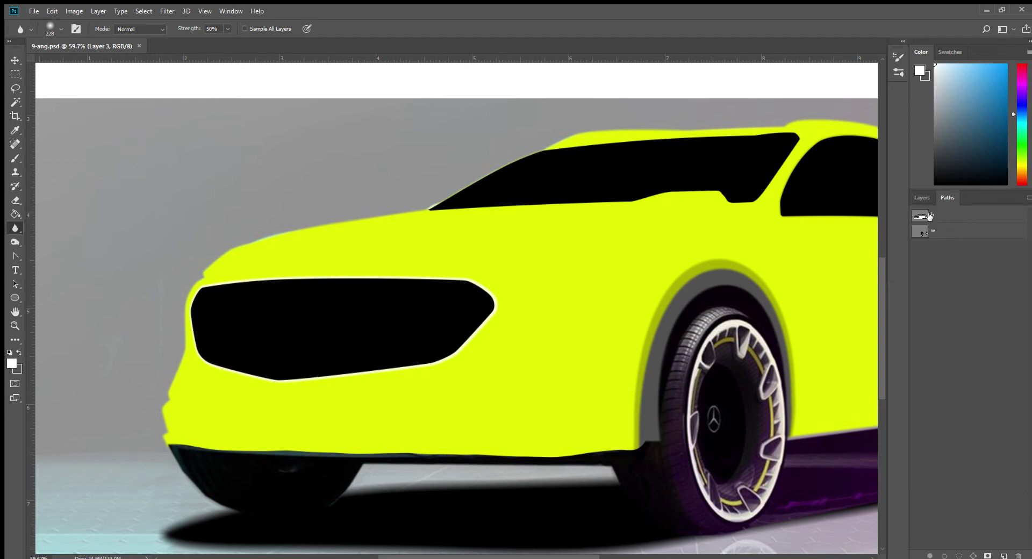
pyautogui.click(930, 216)
pyautogui.click(15, 284)
pyautogui.click(212, 449)
pyautogui.click(960, 556)
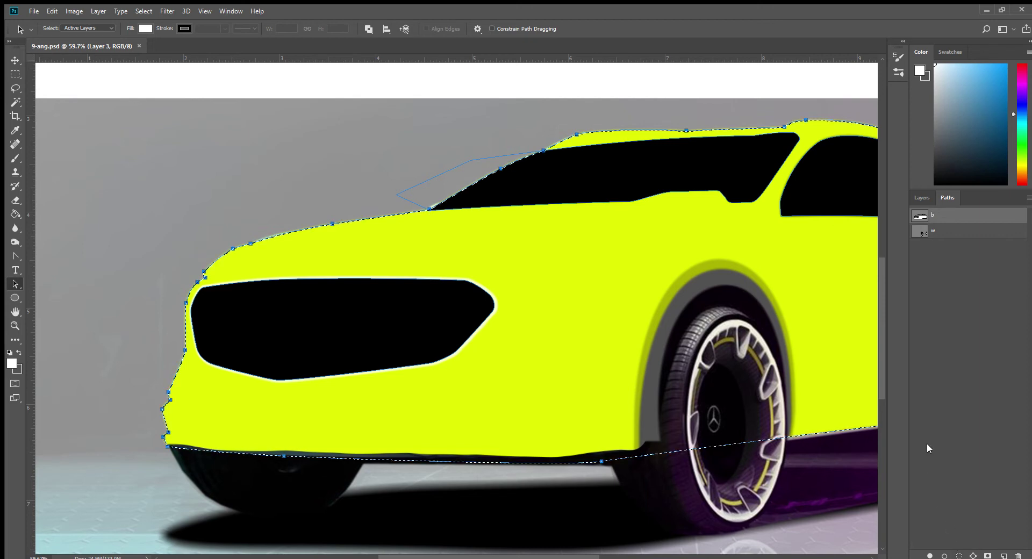
pyautogui.click(927, 443)
pyautogui.click(922, 198)
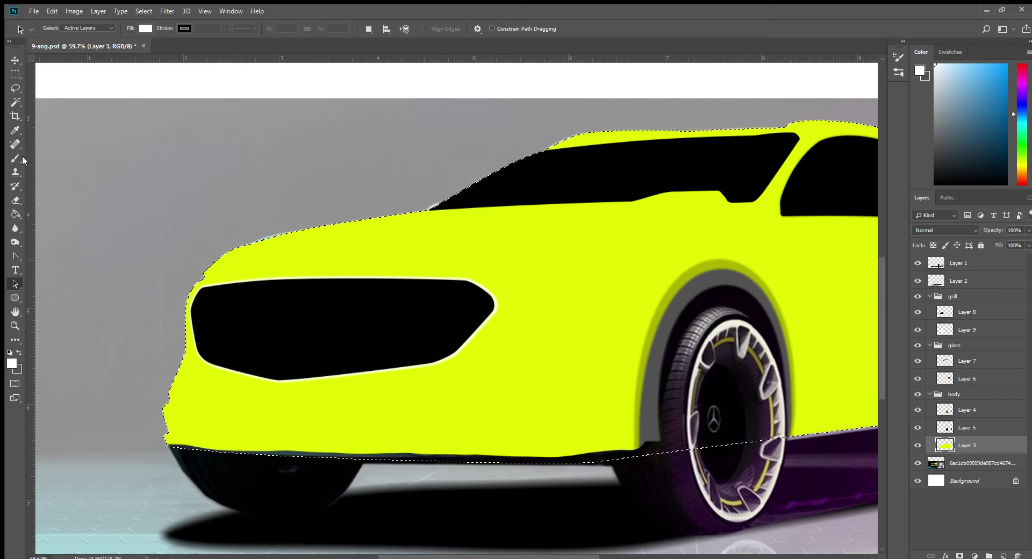
# Sample the car's yellow from the hood with the Eyedropper, then deselect.
pyautogui.press('i')
pyautogui.click(259, 254)
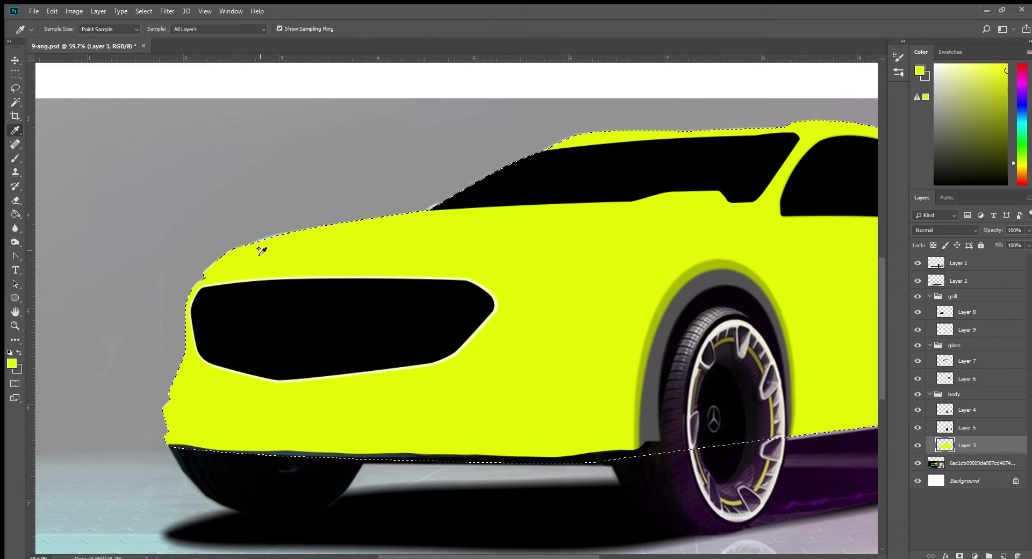
pyautogui.hotkey('ctrl', 'd')
# Zoom out to the whole car, hide the yellow Layer 3 fill, and show path b again.
pyautogui.moveTo(581, 409)
pyautogui.mouseDown()
pyautogui.moveTo(496, 396)
pyautogui.moveTo(532, 401)
pyautogui.mouseUp()
pyautogui.press('z')
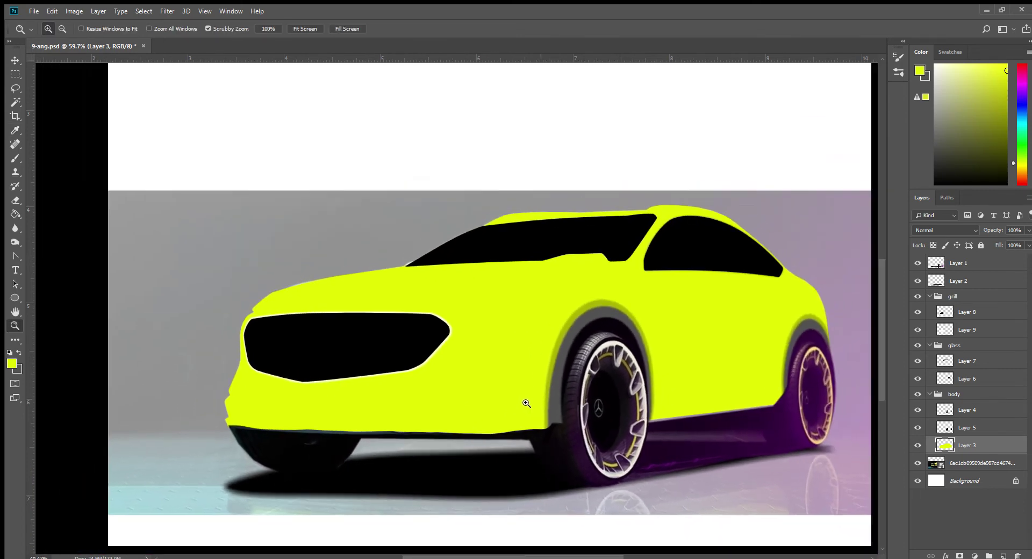
pyautogui.click(917, 444)
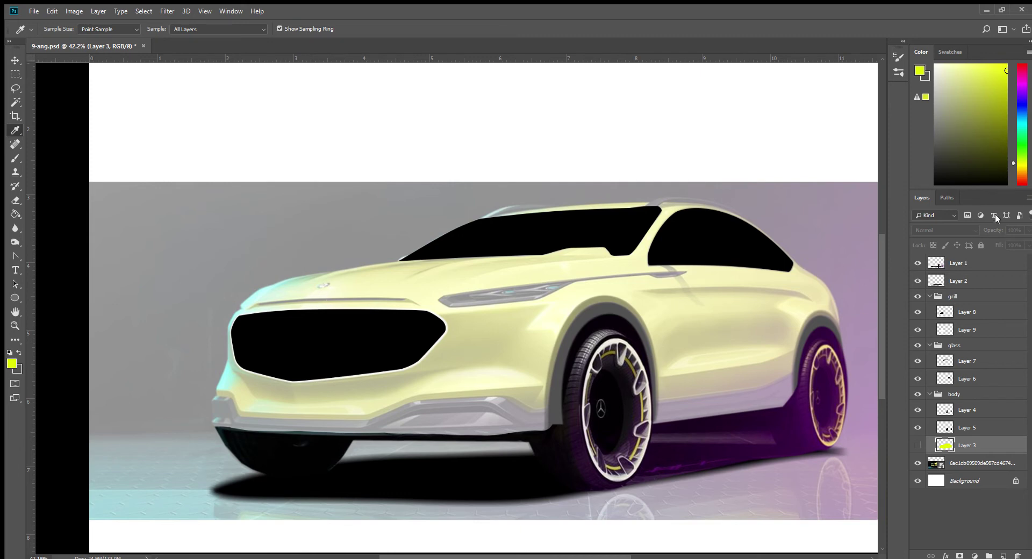
pyautogui.click(948, 198)
pyautogui.click(960, 214)
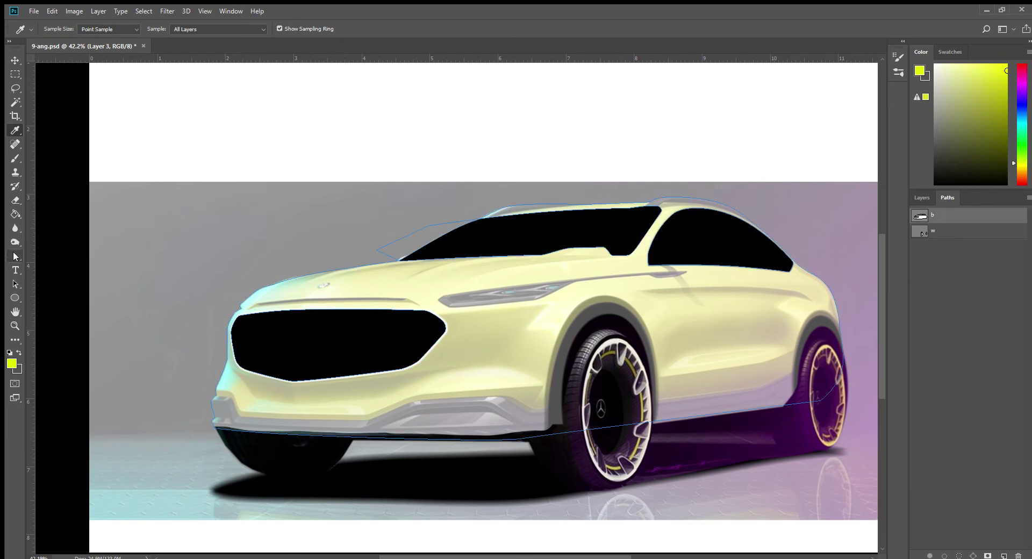
# Pen-trace a closed straight-edged outline from behind the rear wheel along the sill, front bumper and below the car.
pyautogui.click(15, 256)
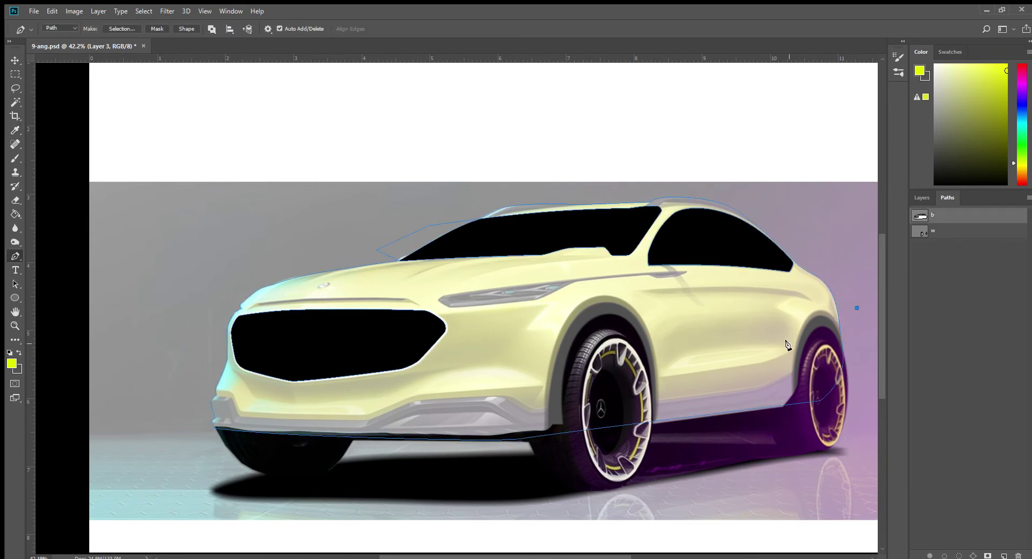
pyautogui.click(809, 342)
pyautogui.click(544, 385)
pyautogui.click(421, 394)
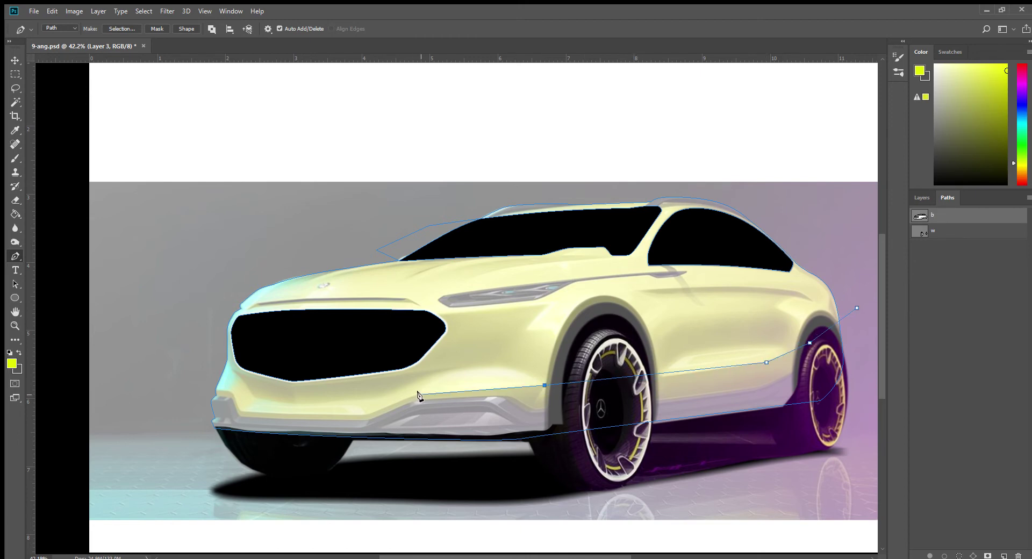
pyautogui.click(369, 414)
pyautogui.click(244, 412)
pyautogui.click(230, 391)
pyautogui.click(190, 388)
pyautogui.click(172, 490)
pyautogui.click(857, 486)
pyautogui.click(857, 308)
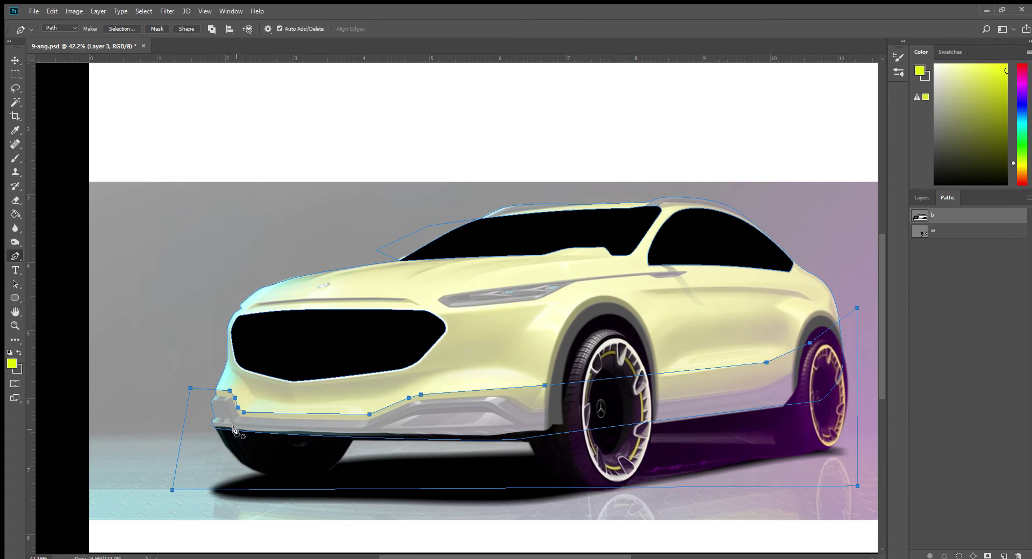
pyautogui.click(37, 309)
pyautogui.moveTo(600, 464)
pyautogui.mouseDown()
pyautogui.moveTo(725, 412)
pyautogui.moveTo(596, 433)
pyautogui.mouseUp()
# Curve the sill anchors to follow the body line, smoothing the corner ahead of the rear wheel arch.
pyautogui.moveTo(335, 292); pyautogui.dragTo(284, 296)
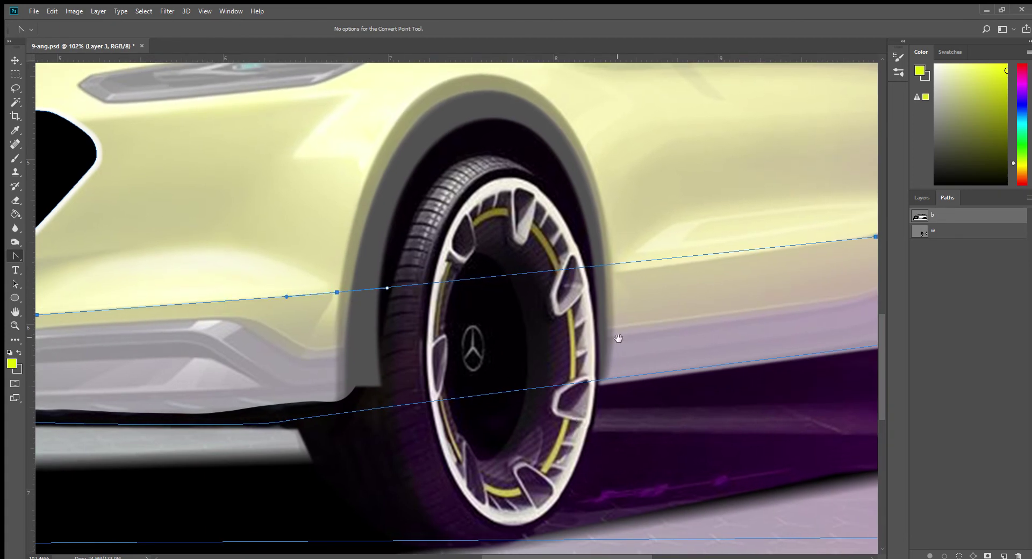
pyautogui.moveTo(619, 338); pyautogui.dragTo(382, 419)
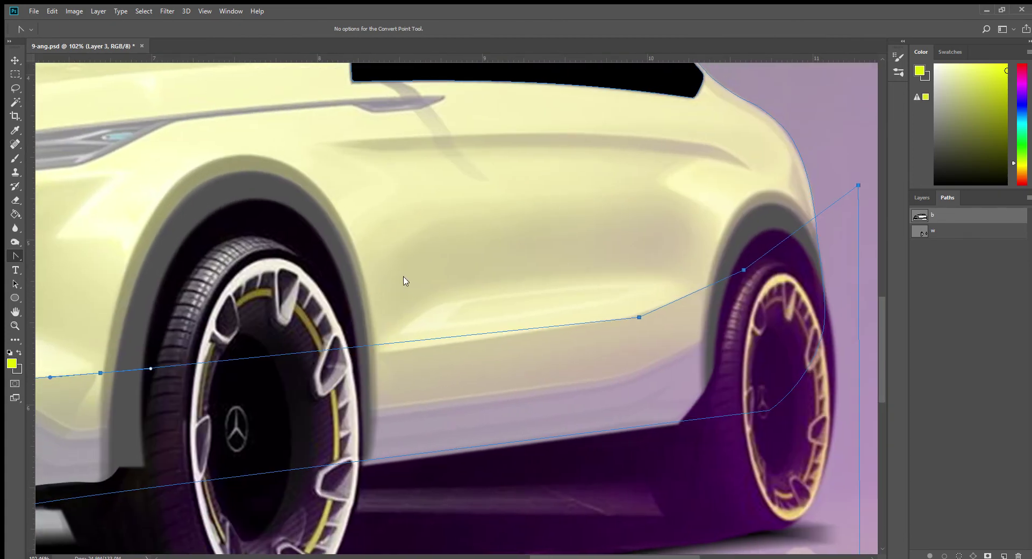
pyautogui.moveTo(371, 345); pyautogui.dragTo(337, 356)
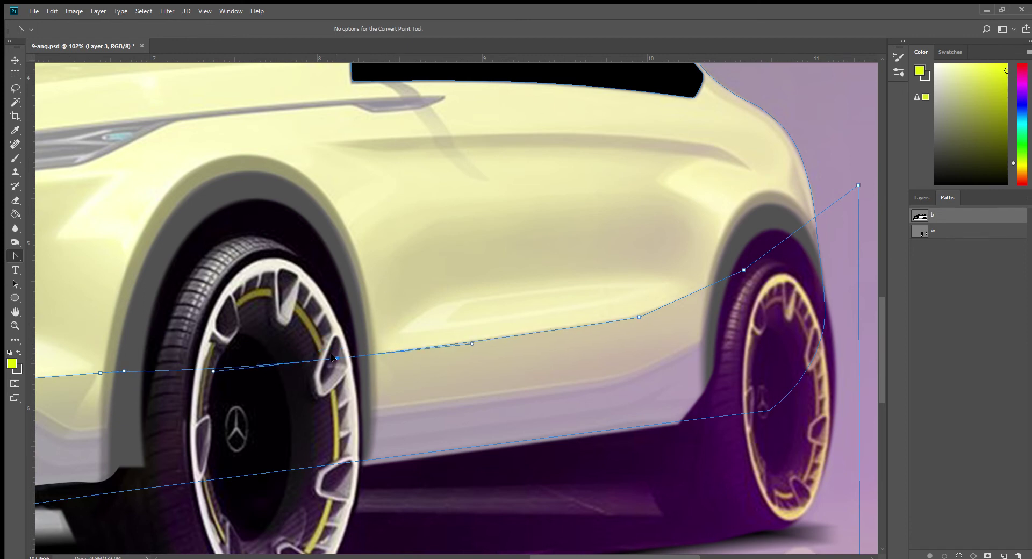
pyautogui.moveTo(639, 318)
pyautogui.mouseDown()
pyautogui.moveTo(608, 322)
pyautogui.moveTo(627, 316)
pyautogui.mouseUp()
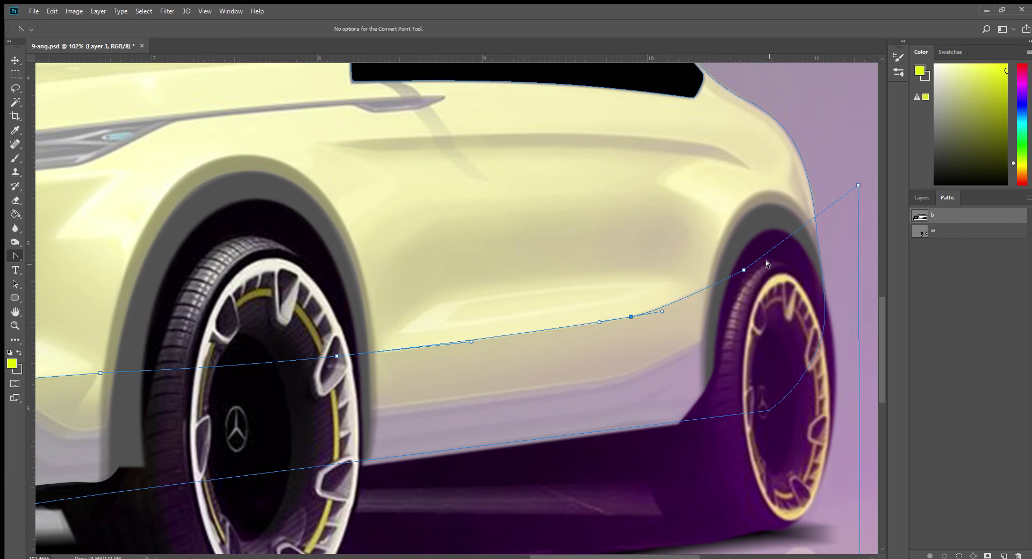
pyautogui.moveTo(415, 391); pyautogui.dragTo(767, 341)
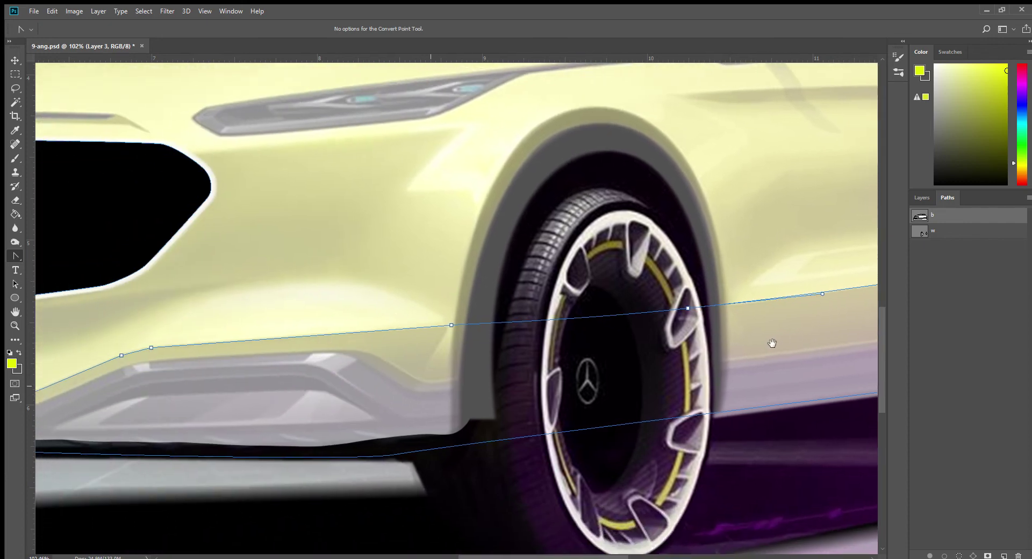
pyautogui.moveTo(448, 355); pyautogui.dragTo(607, 337)
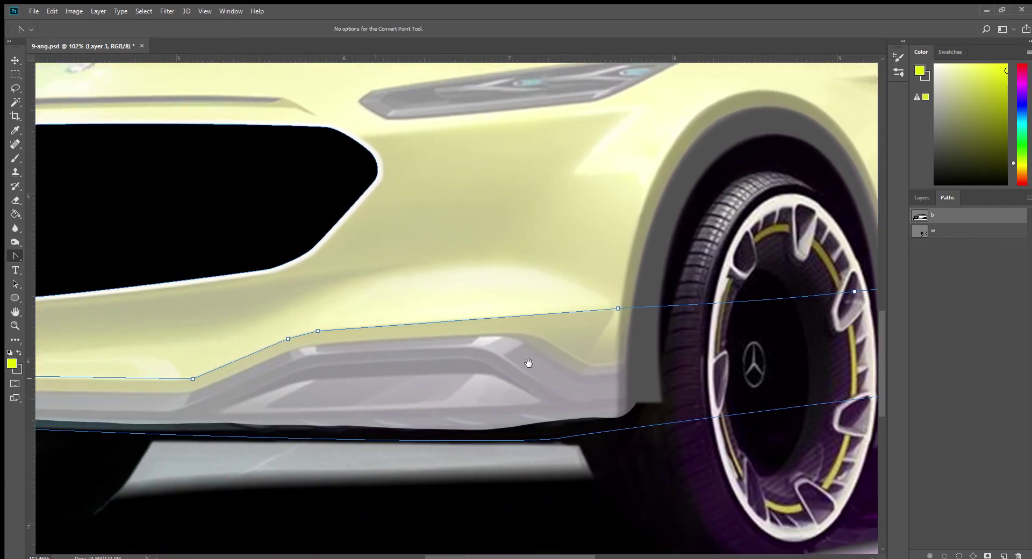
# Pull out handles to curve the bumper line and round the corner under the grille.
pyautogui.click(316, 330)
pyautogui.moveTo(307, 328); pyautogui.dragTo(294, 330)
pyautogui.moveTo(400, 401); pyautogui.dragTo(581, 372)
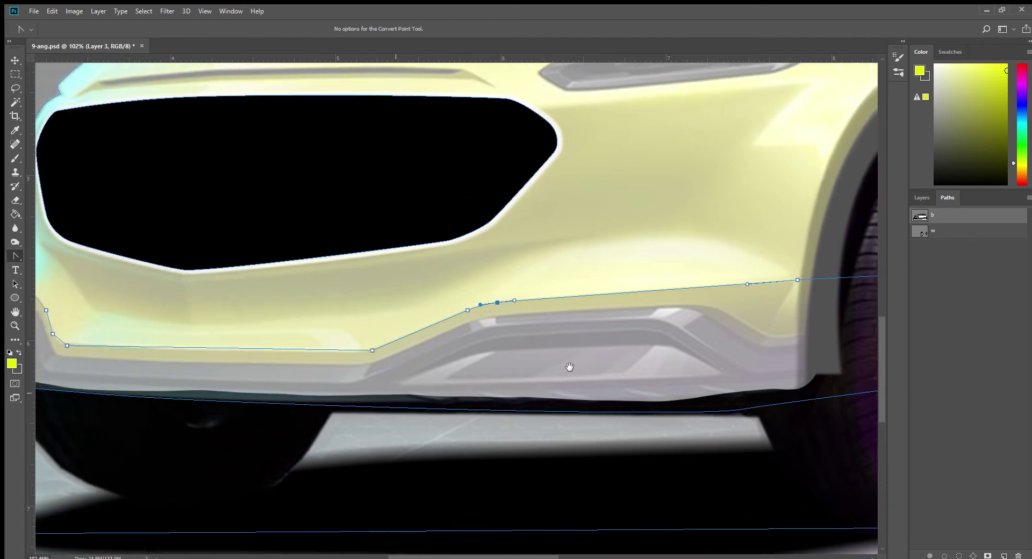
pyautogui.moveTo(371, 350); pyautogui.dragTo(351, 349)
pyautogui.keyDown('ctrl'); pyautogui.click(444, 362); pyautogui.keyUp('ctrl')
pyautogui.keyDown('ctrl'); pyautogui.click(364, 350); pyautogui.keyUp('ctrl')
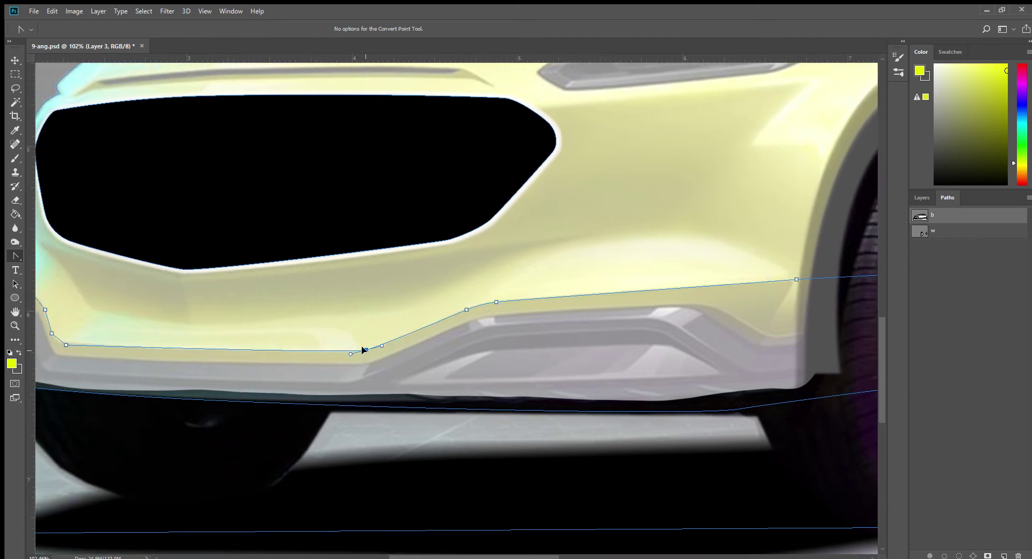
pyautogui.keyDown('ctrl'); pyautogui.click(447, 325); pyautogui.keyUp('ctrl')
# Refine the bumper dip, then smooth the bumper's left end and front corner anchors.
pyautogui.keyDown('ctrl'); pyautogui.click(378, 342); pyautogui.keyUp('ctrl')
pyautogui.moveTo(367, 350)
pyautogui.mouseDown()
pyautogui.moveTo(354, 351)
pyautogui.moveTo(388, 339)
pyautogui.mouseUp()
pyautogui.keyDown('ctrl'); pyautogui.click(429, 344); pyautogui.keyUp('ctrl')
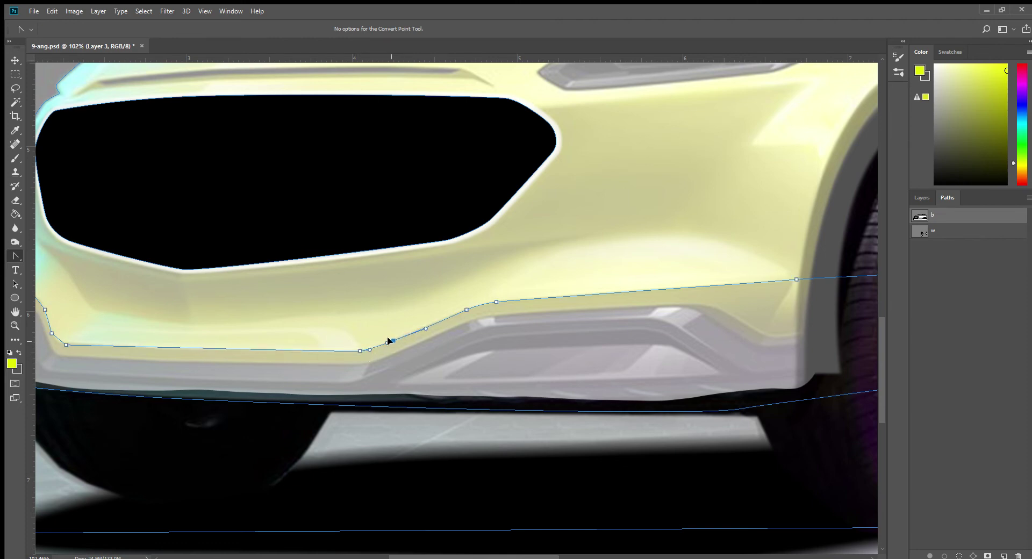
pyautogui.hscroll(-5, 451, 357)
pyautogui.moveTo(251, 347); pyautogui.dragTo(243, 348)
pyautogui.click(228, 308)
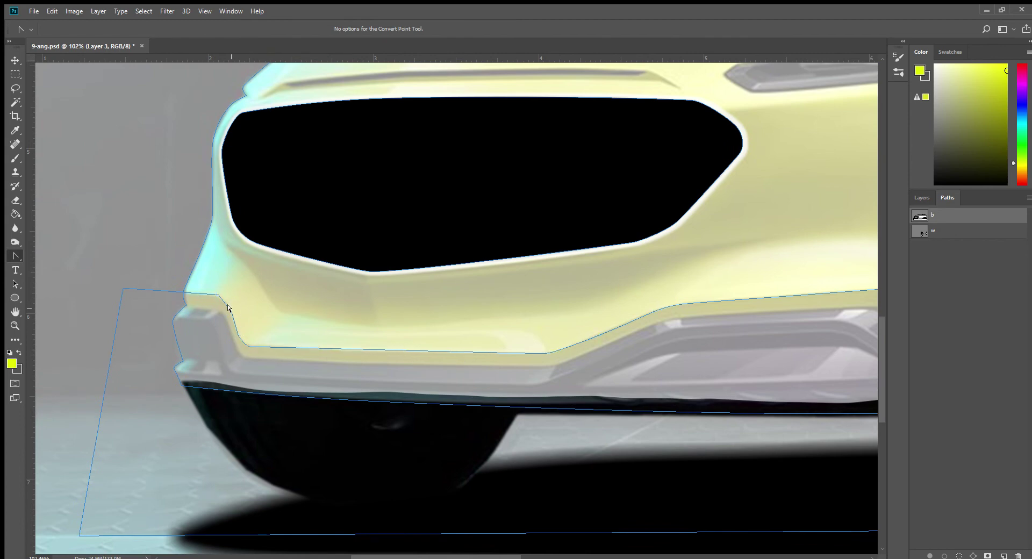
pyautogui.moveTo(231, 315); pyautogui.dragTo(203, 293)
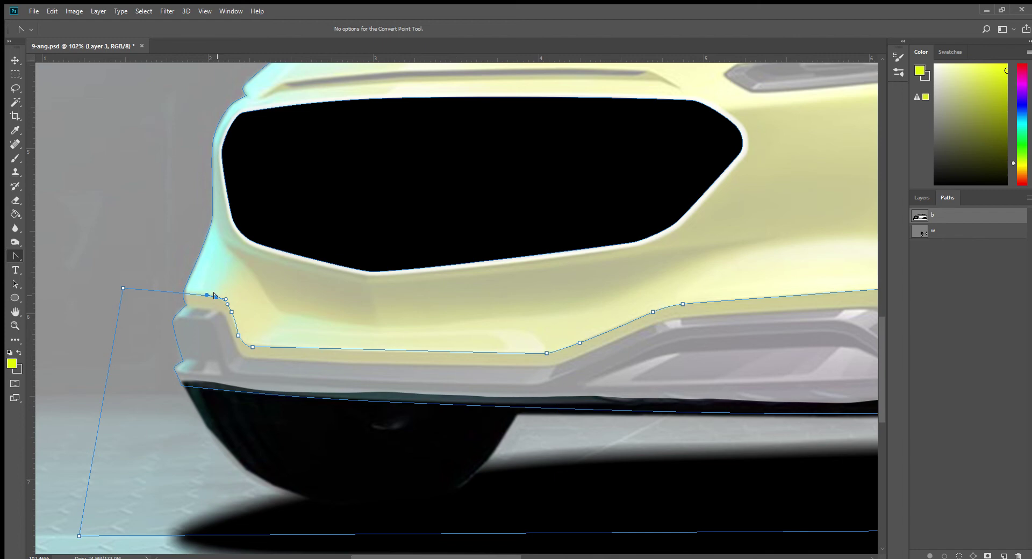
# Smooth the corner anchors along the upper edge of the bumper path.
pyautogui.scroll(-2, 214, 295)
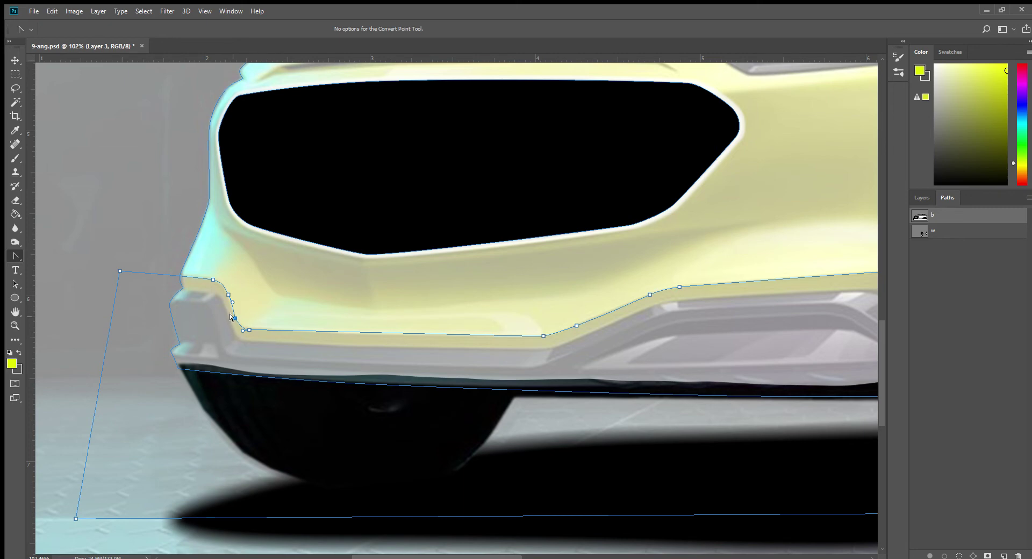
pyautogui.click(232, 318)
pyautogui.click(228, 300)
pyautogui.click(225, 295)
pyautogui.click(226, 286)
# Pull handles out from the bottom anchor to curve the path's bottom run.
pyautogui.click(246, 326)
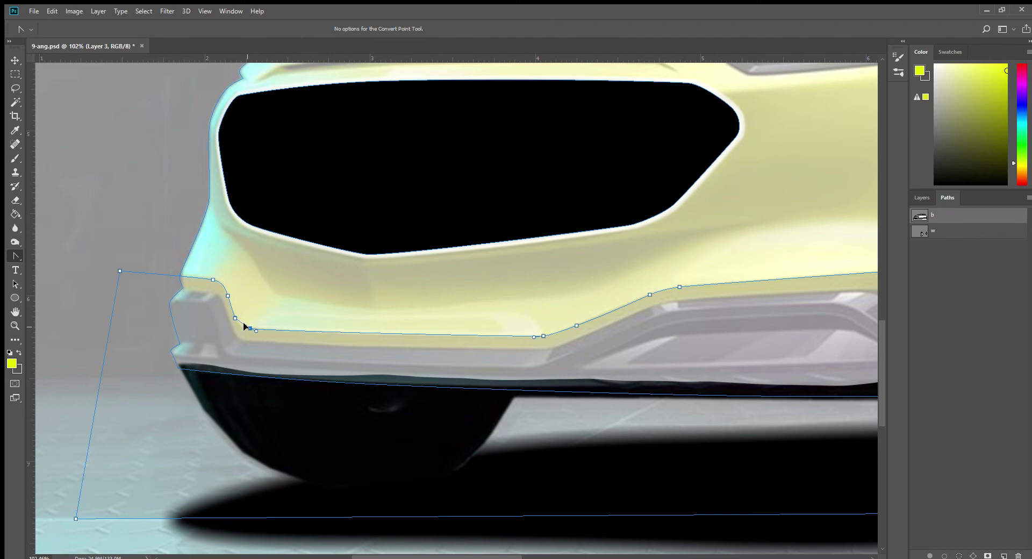
pyautogui.moveTo(248, 328)
pyautogui.mouseDown()
pyautogui.moveTo(237, 326)
pyautogui.moveTo(235, 304)
pyautogui.mouseUp()
pyautogui.scroll(-3, 360, 341)
pyautogui.scroll(-3, 450, 361)
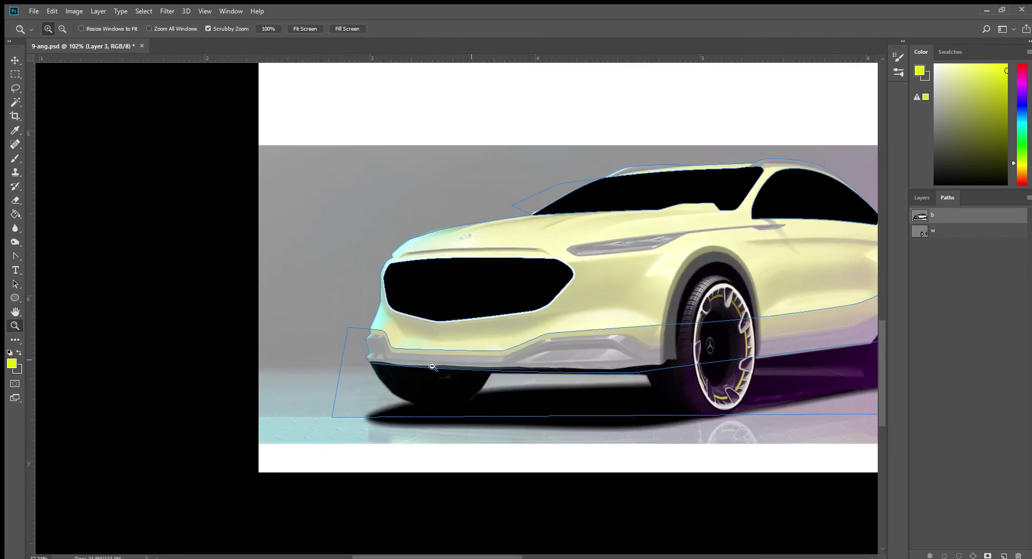
# Load the lower-body path as a selection and add a new empty Layer 10.
pyautogui.moveTo(668, 421); pyautogui.dragTo(500, 387)
pyautogui.click(670, 278)
pyautogui.click(960, 556)
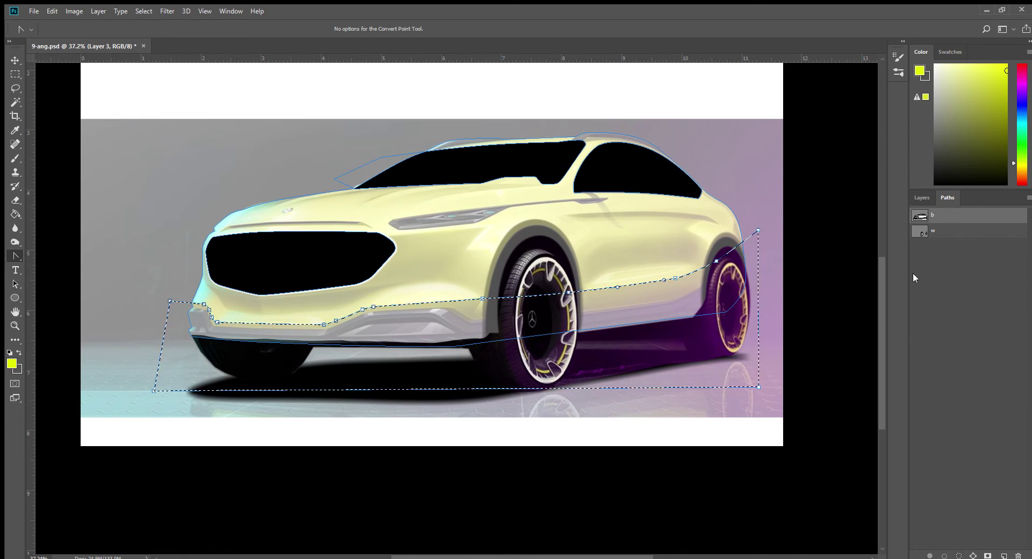
pyautogui.click(922, 198)
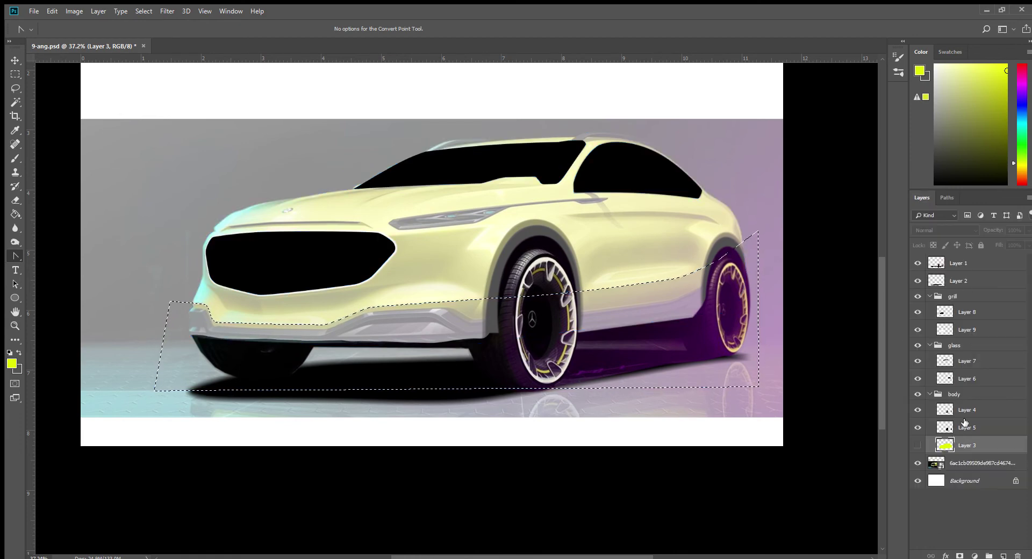
pyautogui.hotkey('ctrl', 'shift', 'alt', 'n')
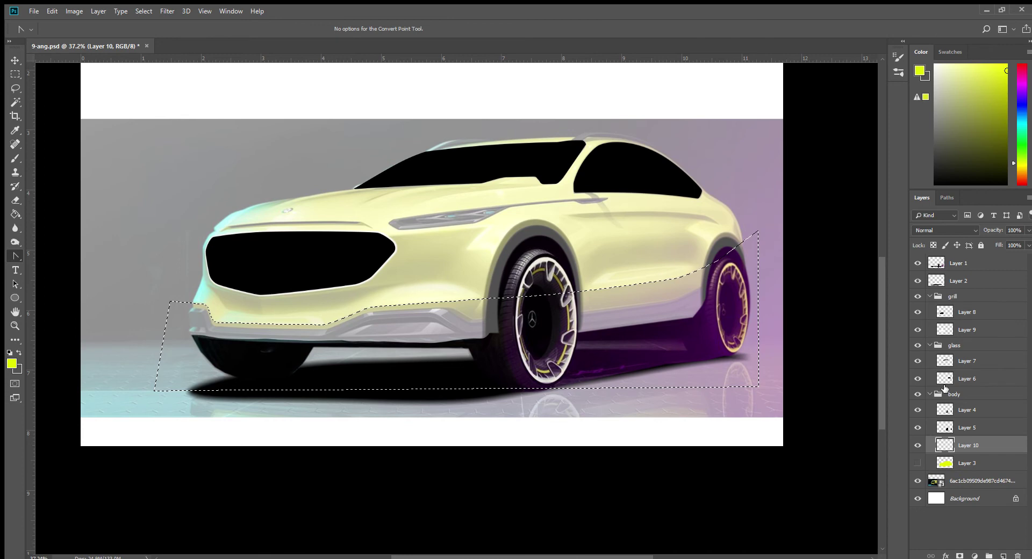
# Fill the selection with black, deselect, and lower Layer 10 to 24% opacity.
pyautogui.press('i')
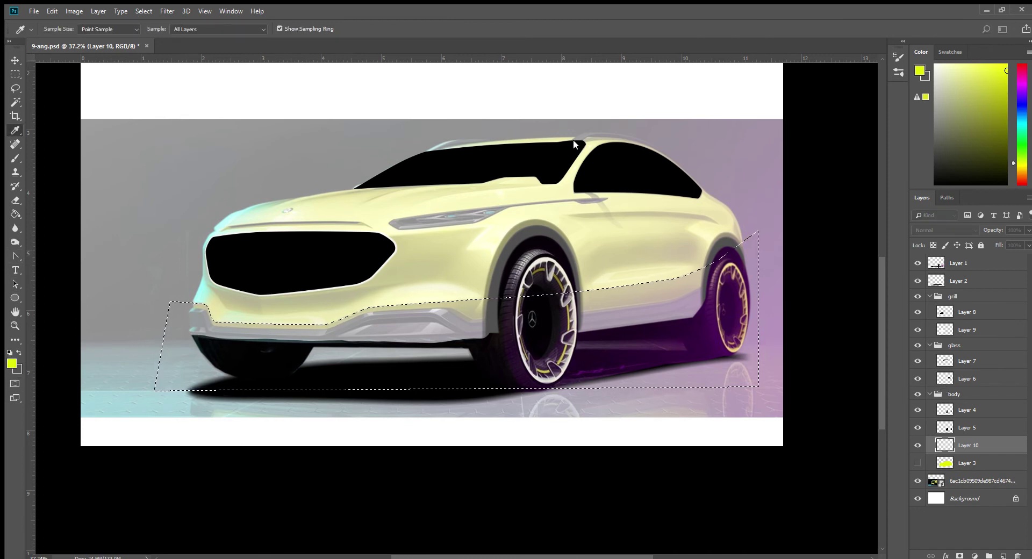
pyautogui.press('d')
pyautogui.press('g')
pyautogui.hotkey('shift', 'g')
pyautogui.click(476, 317)
pyautogui.hotkey('ctrl', 'd')
pyautogui.moveTo(1020, 241); pyautogui.dragTo(989, 245)
pyautogui.keyDown('ctrl'); pyautogui.click(945, 445); pyautogui.keyUp('ctrl')
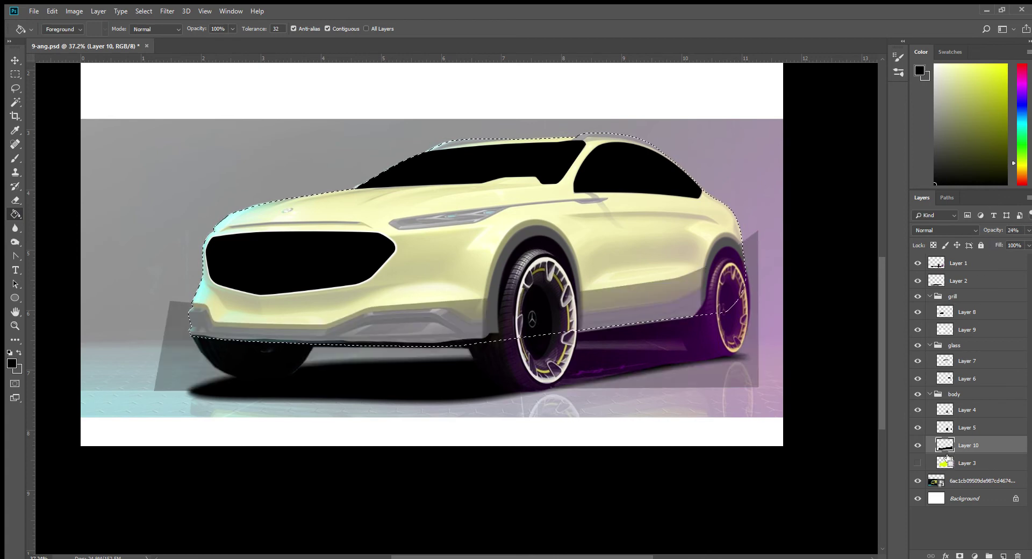
# Delete the shade outside the car body, show Layer 3, and soften edges with Blur.
pyautogui.press('Delete')
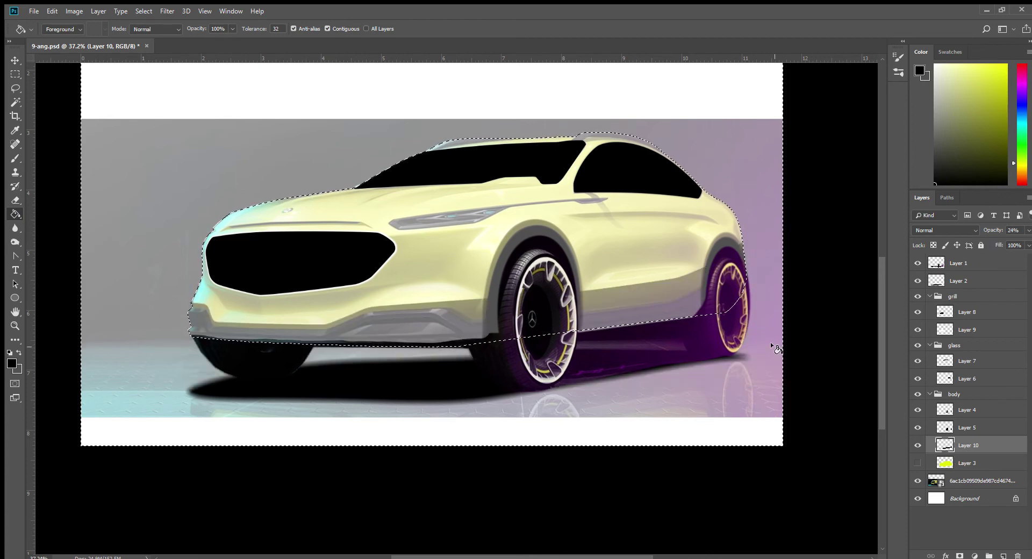
pyautogui.hotkey('ctrl', 'd')
pyautogui.click(918, 462)
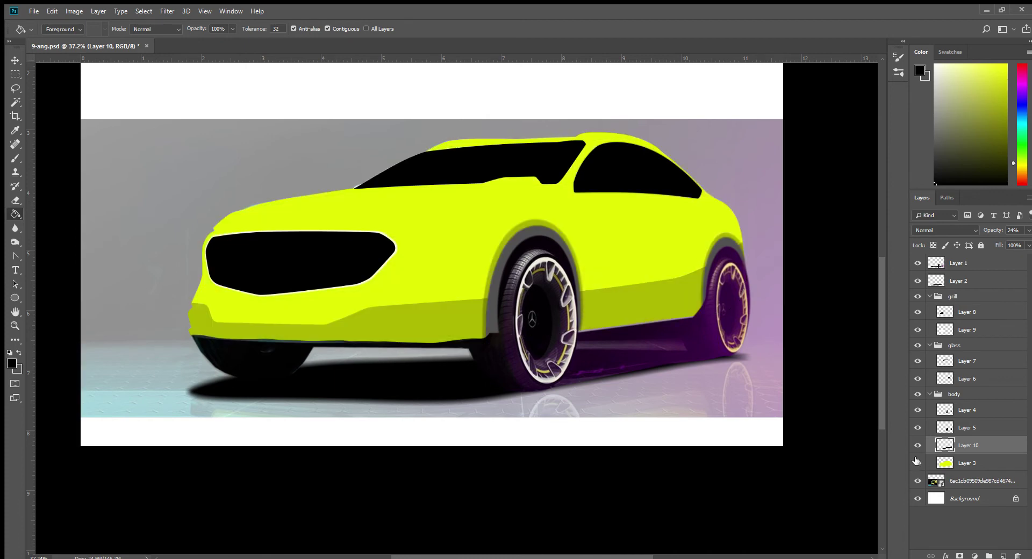
pyautogui.click(15, 228)
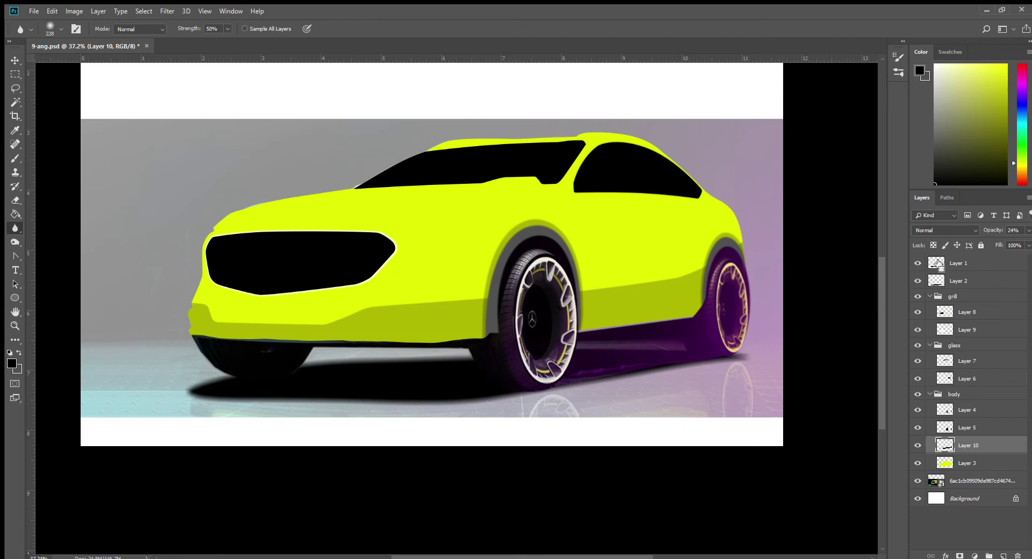
pyautogui.keyDown('ctrl'); pyautogui.click(945, 411); pyautogui.keyUp('ctrl')
pyautogui.hotkey('ctrl', 'd')
# Set the wheel-arch shading on Layer 5 to 26% opacity.
pyautogui.press('v')
pyautogui.keyDown('ctrl'); pyautogui.click(524, 223); pyautogui.keyUp('ctrl')
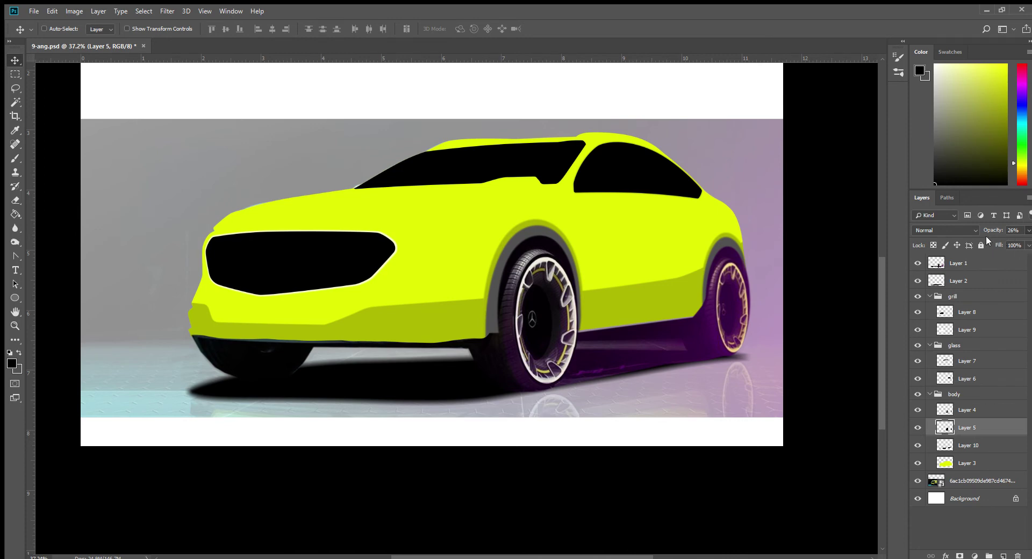
pyautogui.moveTo(987, 240)
pyautogui.mouseDown()
pyautogui.moveTo(1001, 238)
pyautogui.moveTo(996, 228)
pyautogui.mouseUp()
pyautogui.write('6')
pyautogui.press('Return')
# Set Layer 10 to 26% opacity and hide the yellow Layer 3 fill.
pyautogui.click(976, 446)
pyautogui.click(1000, 228)
pyautogui.moveTo(997, 233); pyautogui.dragTo(998, 235)
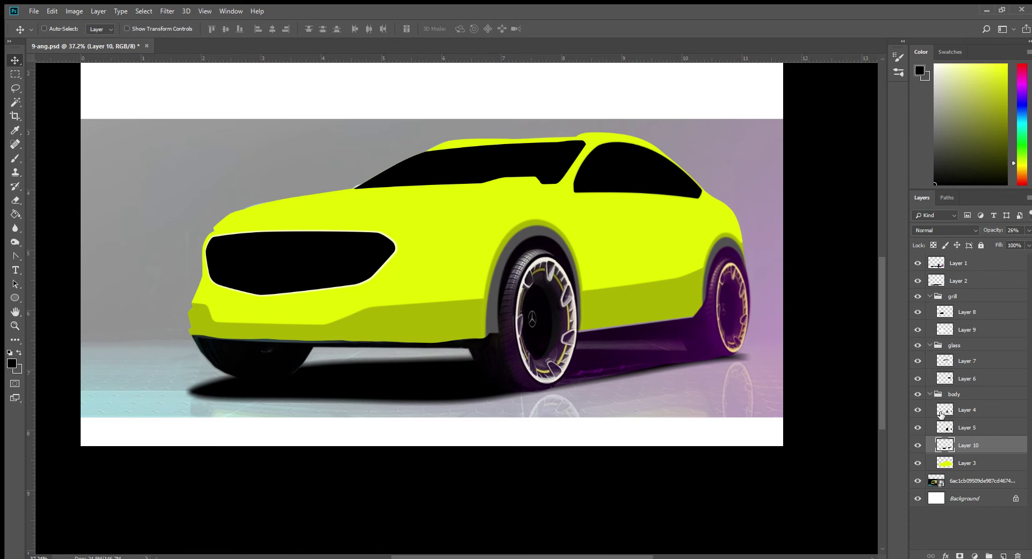
pyautogui.click(918, 463)
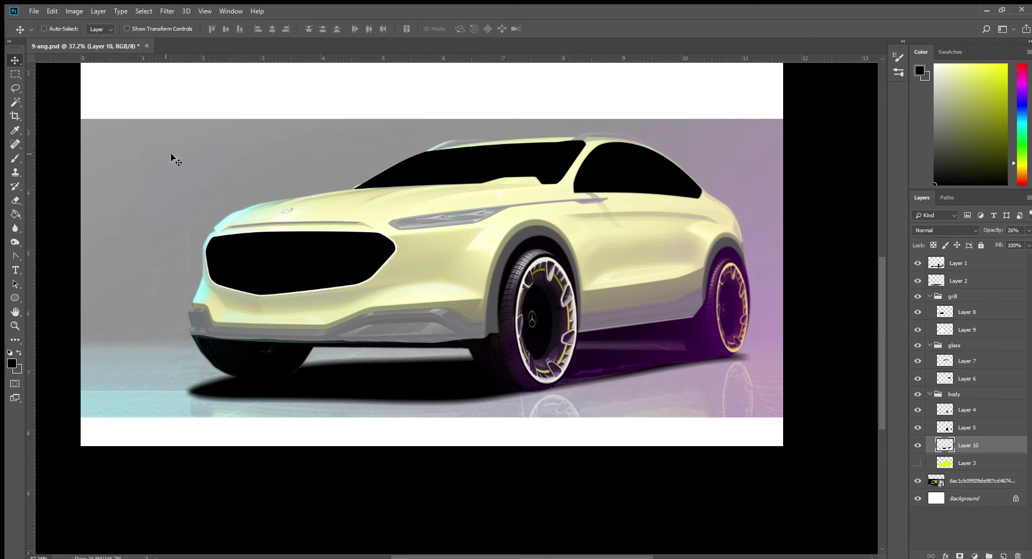
# Load the grille shape as a selection and enlarge it to about 116% over the grille.
pyautogui.click(968, 312)
pyautogui.keyDown('ctrl'); pyautogui.click(945, 312); pyautogui.keyUp('ctrl')
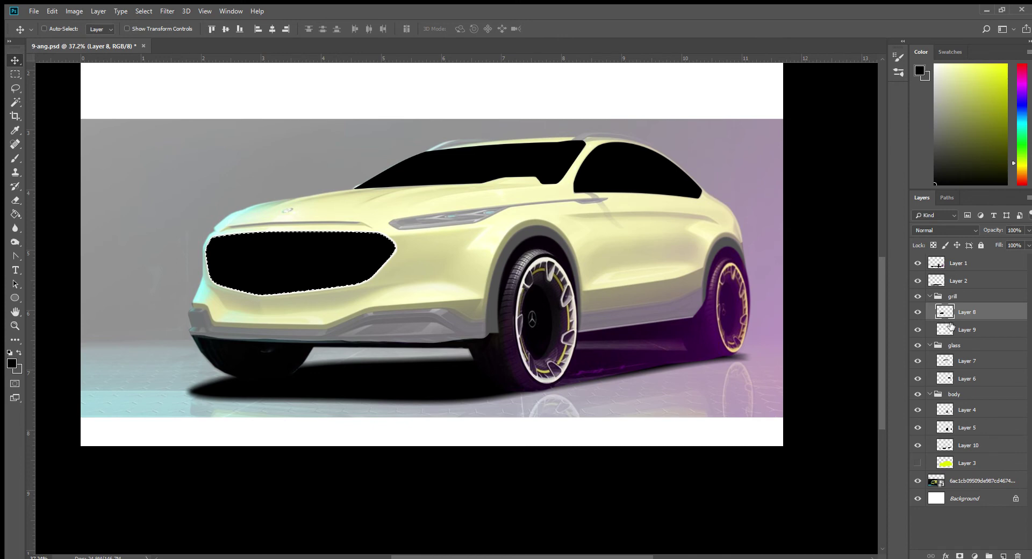
pyautogui.click(963, 361)
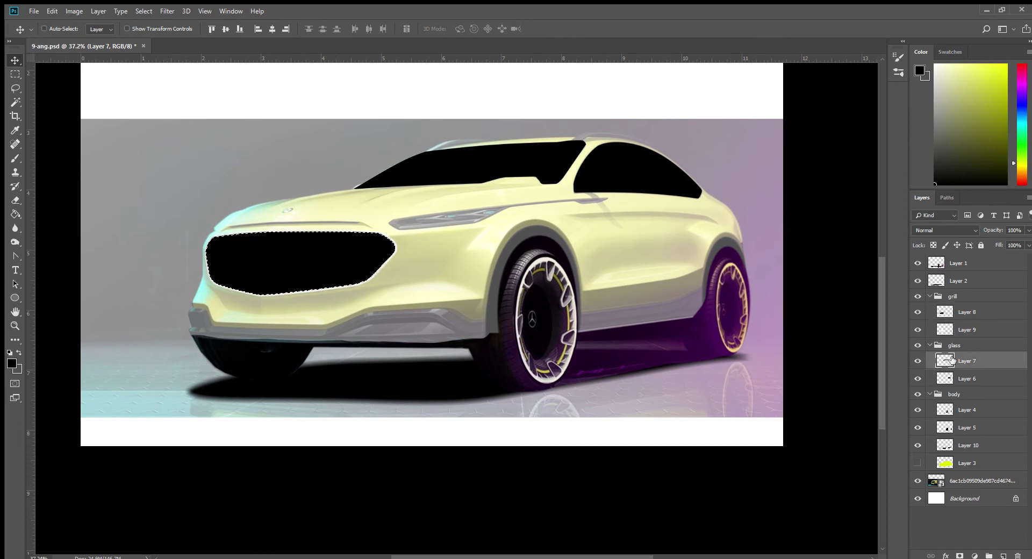
pyautogui.hotkey('ctrl', 'shift', 'i')
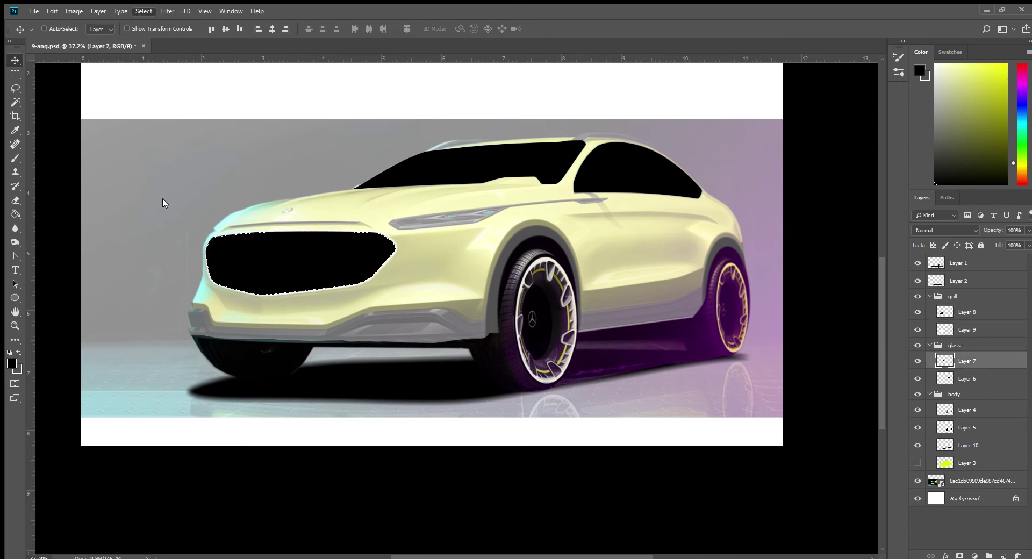
pyautogui.hotkey('ctrl', 't')
pyautogui.moveTo(396, 294); pyautogui.dragTo(422, 320)
pyautogui.moveTo(291, 280); pyautogui.dragTo(283, 291)
pyautogui.press('Right')
pyautogui.press('Right')
pyautogui.press('Right')
pyautogui.press('Return')
# Reshape the selection around the lower grille surround with Lasso and add new Layer 11.
pyautogui.click(15, 88)
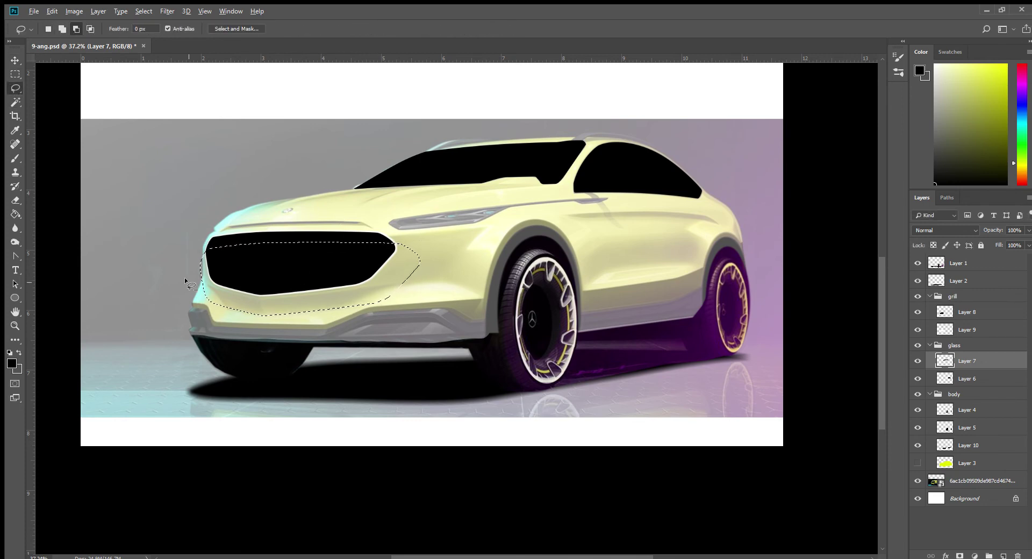
pyautogui.moveTo(183, 280)
pyautogui.mouseDown()
pyautogui.moveTo(413, 285)
pyautogui.moveTo(401, 285)
pyautogui.mouseUp()
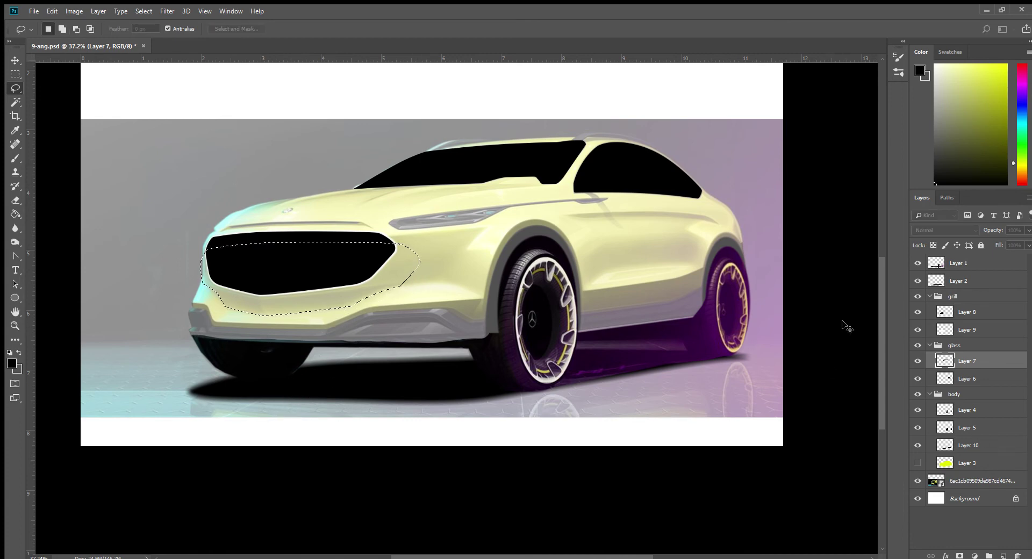
pyautogui.hotkey('ctrl', 'shift', 'alt', 'n')
pyautogui.click(11, 161)
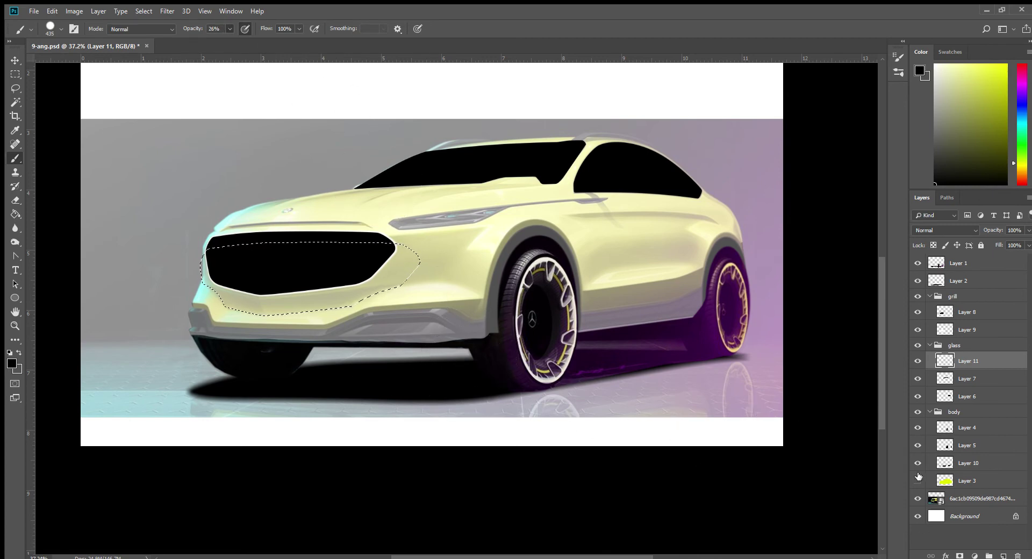
# Paint soft dark shading under the grille surround, undoing the too-dark stroke.
pyautogui.click(918, 481)
pyautogui.moveTo(465, 346); pyautogui.dragTo(322, 344)
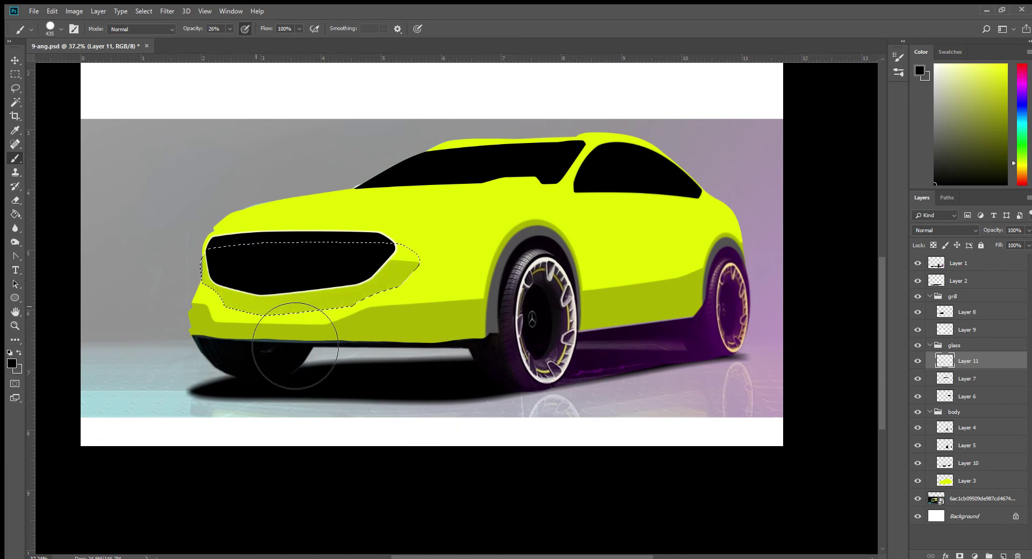
pyautogui.moveTo(203, 358); pyautogui.dragTo(257, 347)
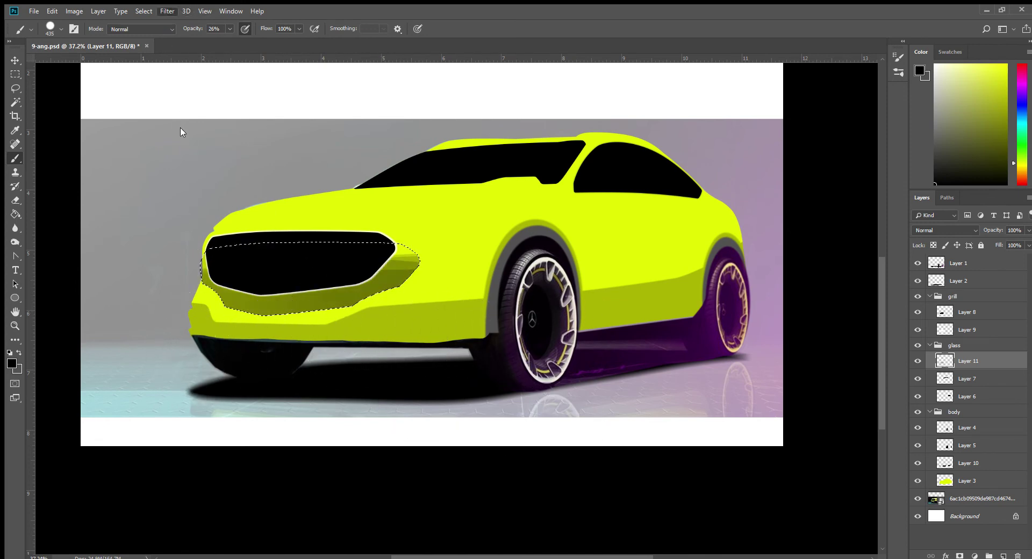
pyautogui.hotkey('ctrl', 'z')
# Deselect, hide the yellow body fill, and toggle Layer 11 to compare the shading.
pyautogui.press('h')
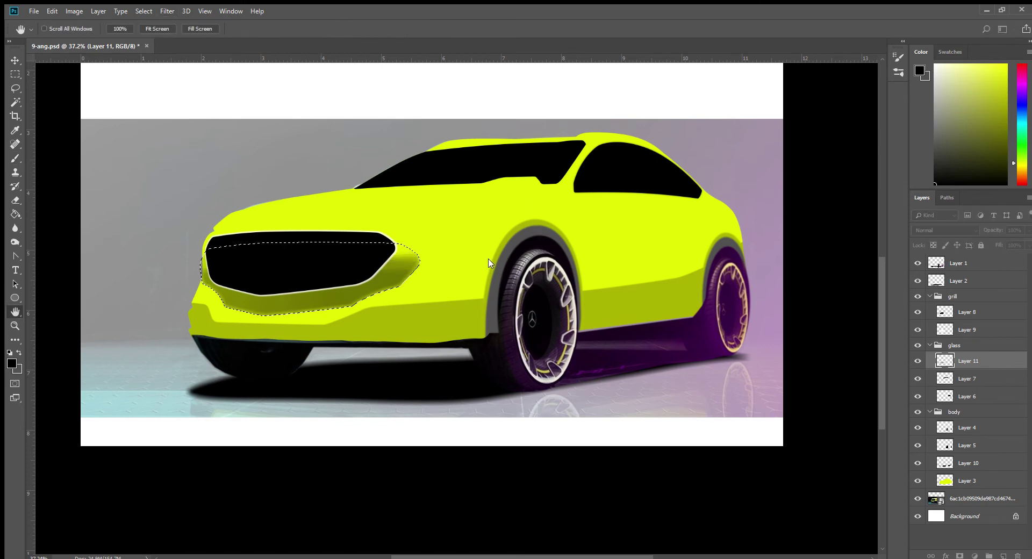
pyautogui.press('b')
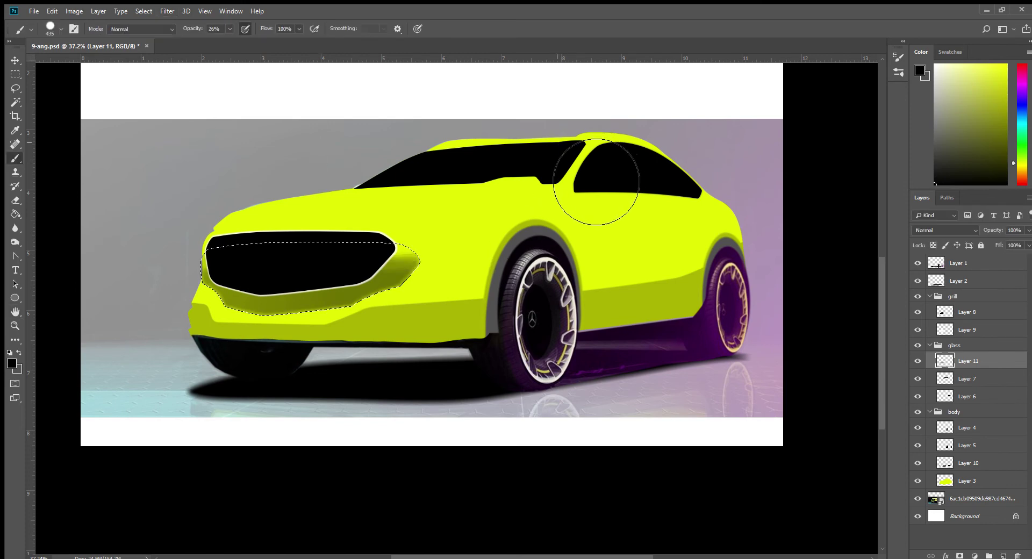
pyautogui.hotkey('ctrl', 'd')
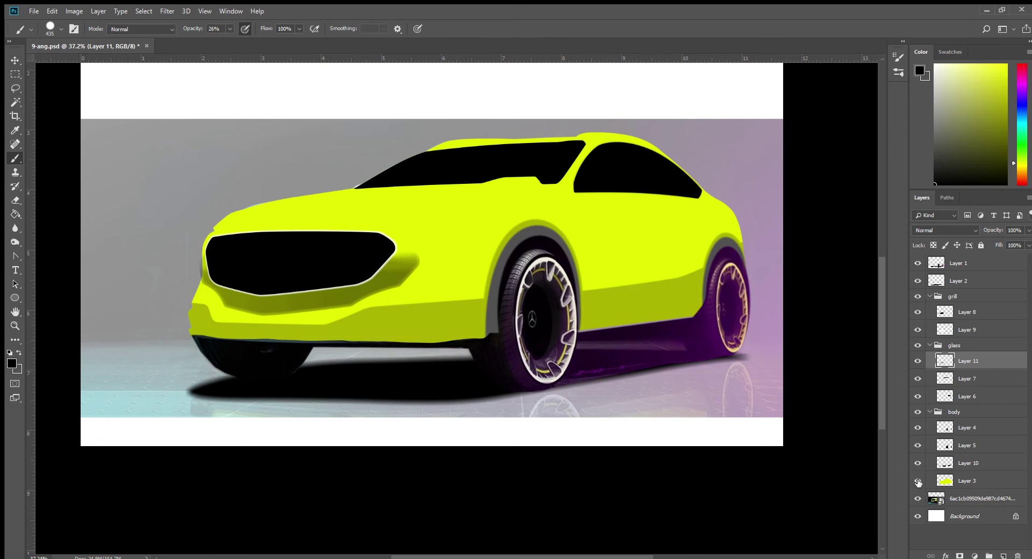
pyautogui.click(918, 481)
pyautogui.click(918, 362)
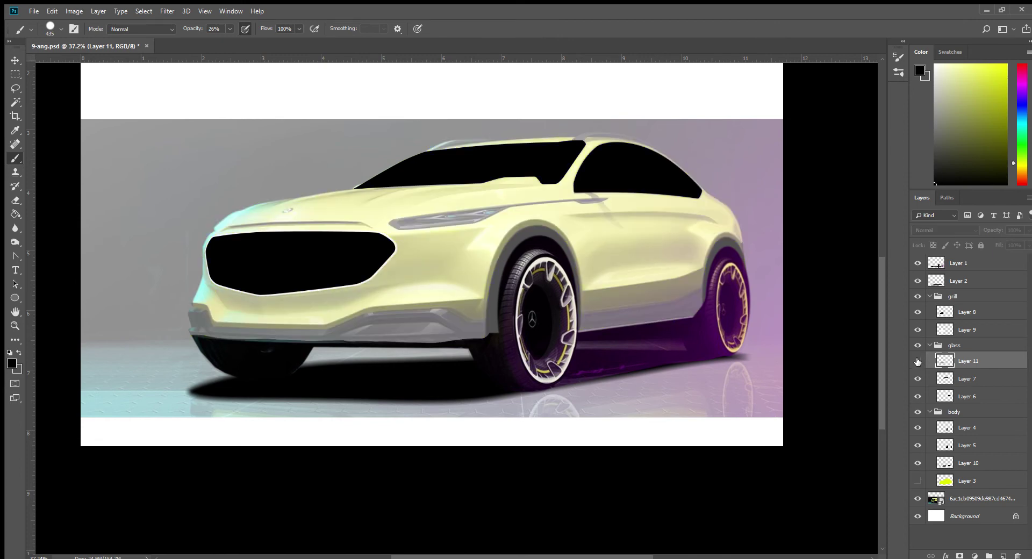
pyautogui.click(918, 361)
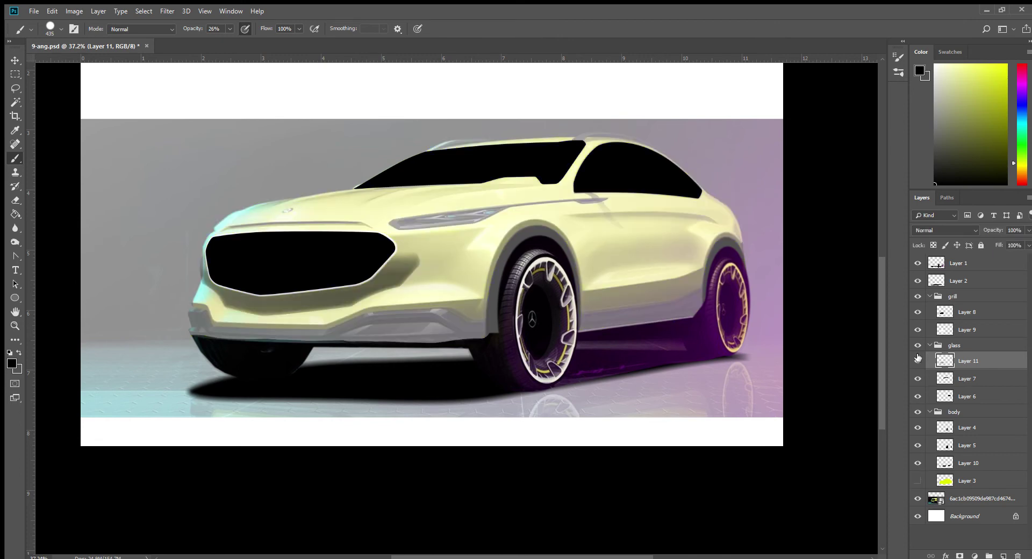
# Load the Layer 8 grille shape as a selection and expand it slightly.
pyautogui.press('v')
pyautogui.click(257, 261)
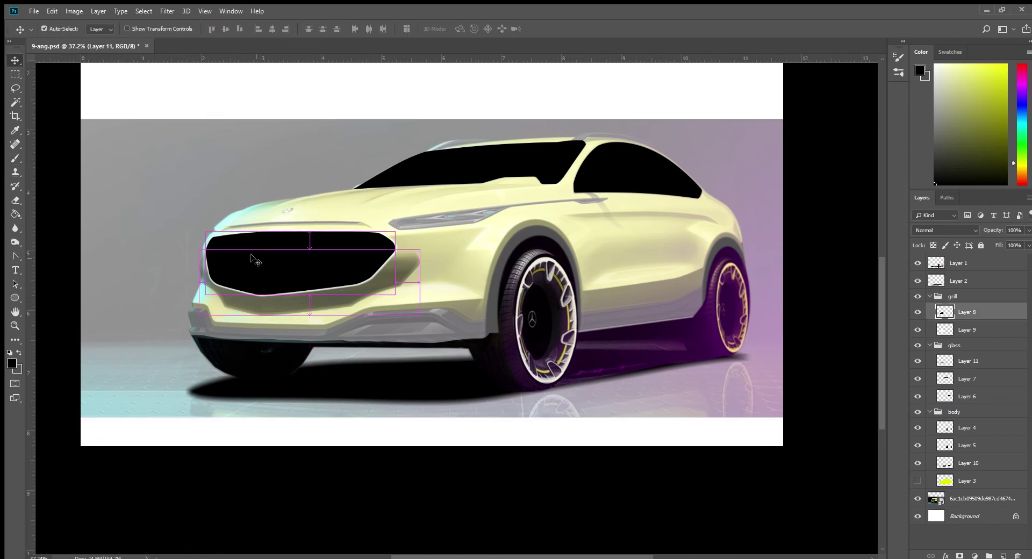
pyautogui.keyDown('ctrl'); pyautogui.click(942, 312); pyautogui.keyUp('ctrl')
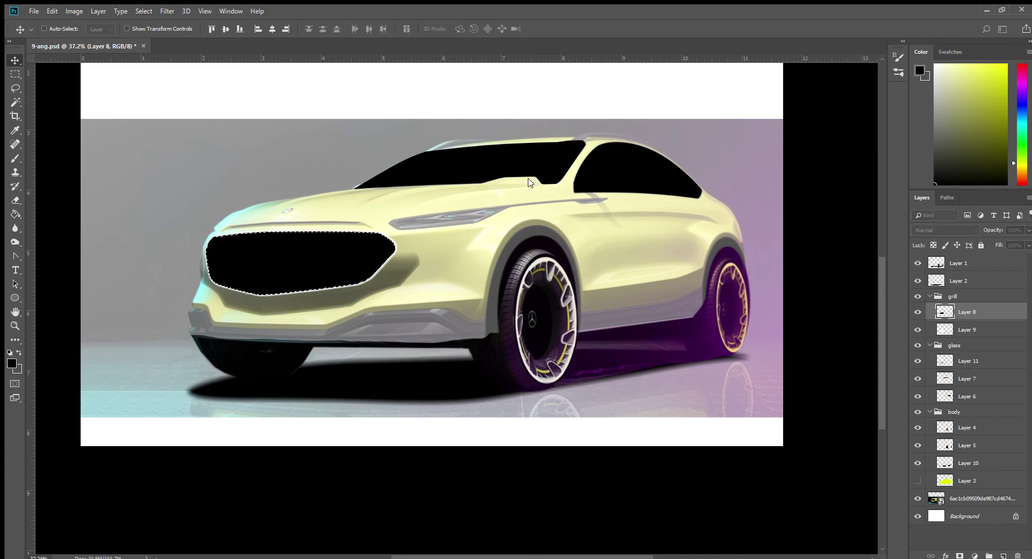
pyautogui.press('Return')
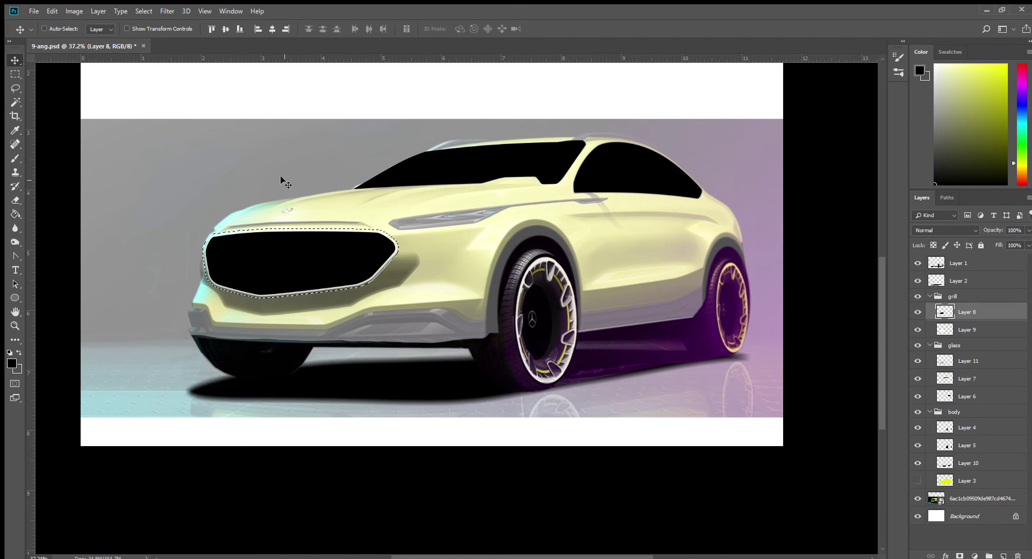
# Add a polygonal area above the hood to the grille selection.
pyautogui.click(15, 87)
pyautogui.press('shift')
pyautogui.click(342, 288)
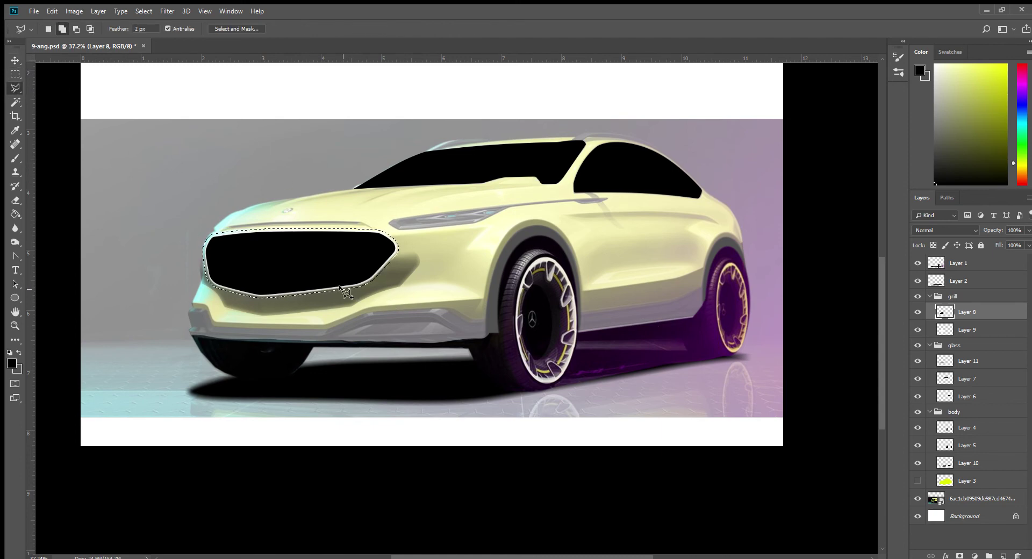
pyautogui.click(513, 266)
pyautogui.click(516, 165)
pyautogui.click(278, 155)
pyautogui.click(153, 183)
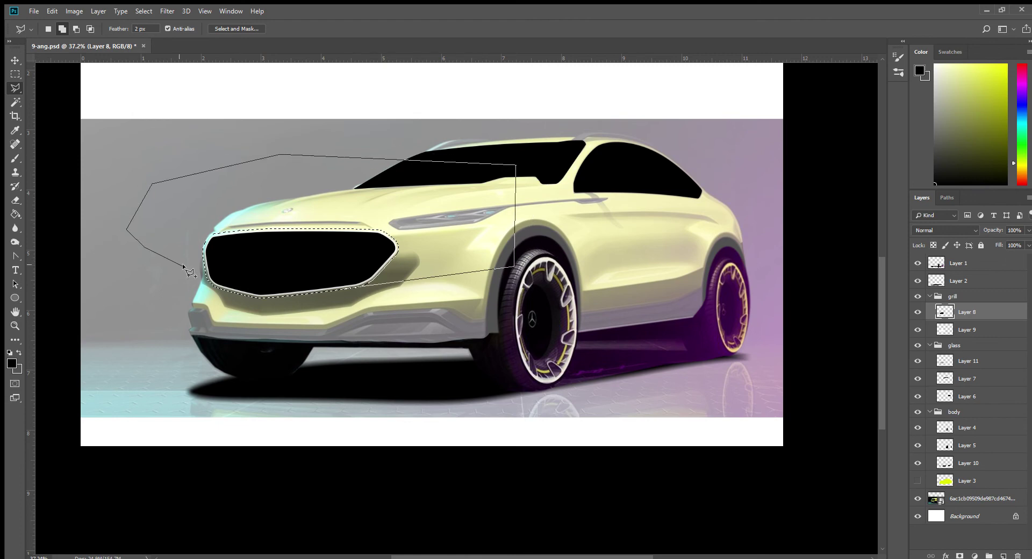
pyautogui.click(200, 280)
pyautogui.doubleClick(250, 264)
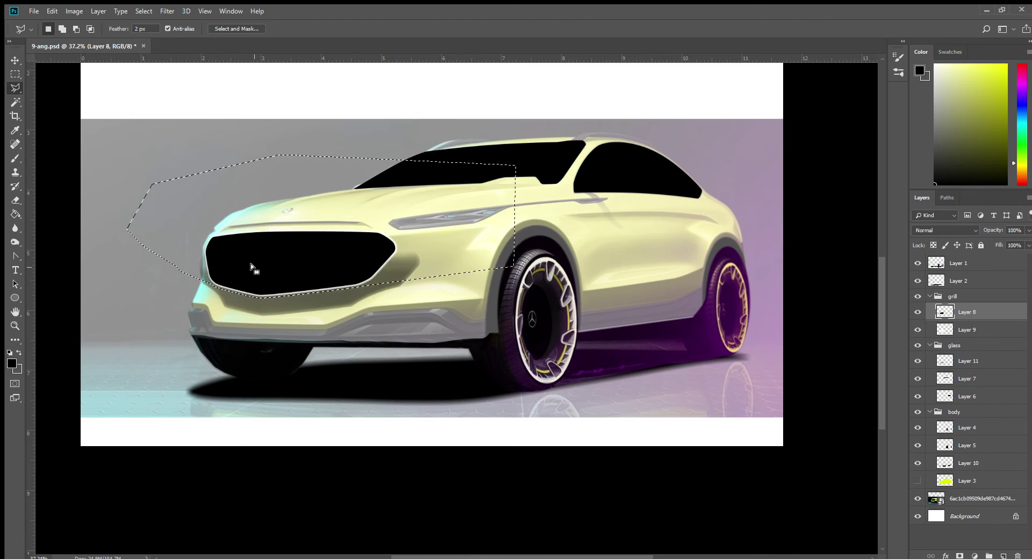
# Move Layer 11 to the top of the body group and deselect.
pyautogui.click(968, 428)
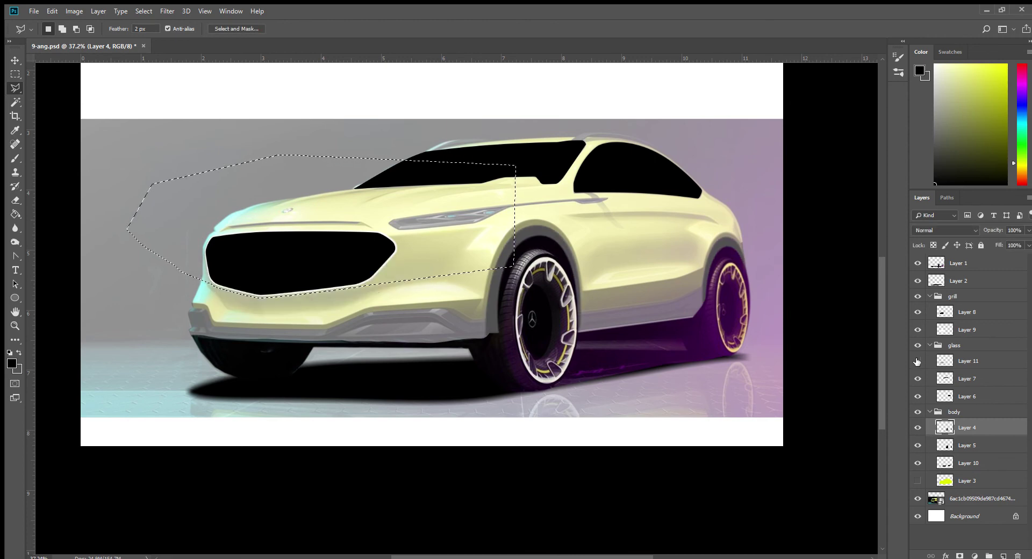
pyautogui.click(965, 361)
pyautogui.moveTo(965, 361); pyautogui.dragTo(948, 409)
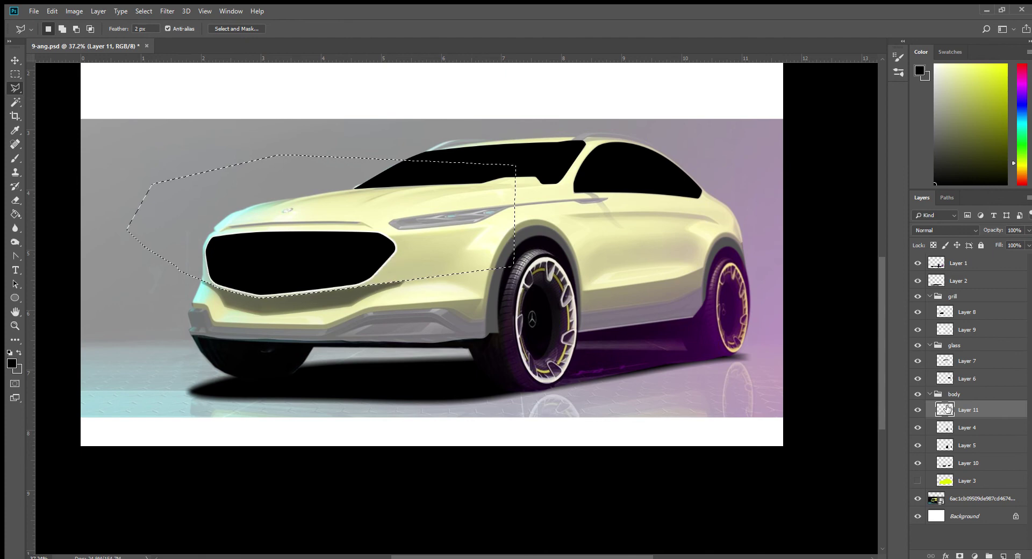
pyautogui.hotkey('ctrl', 'd')
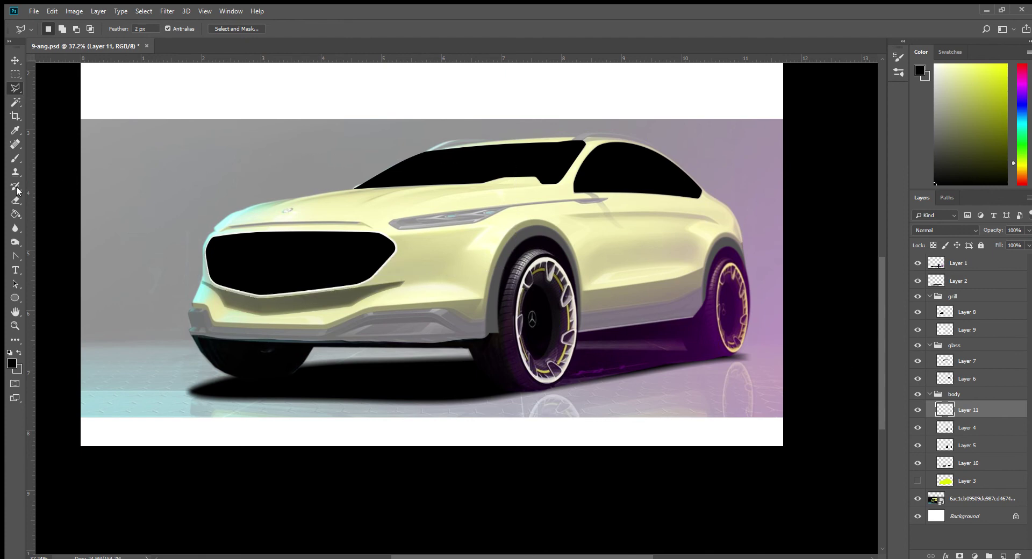
# Set the eraser to size 133 and lower Layer 11 to 53% opacity.
pyautogui.click(15, 228)
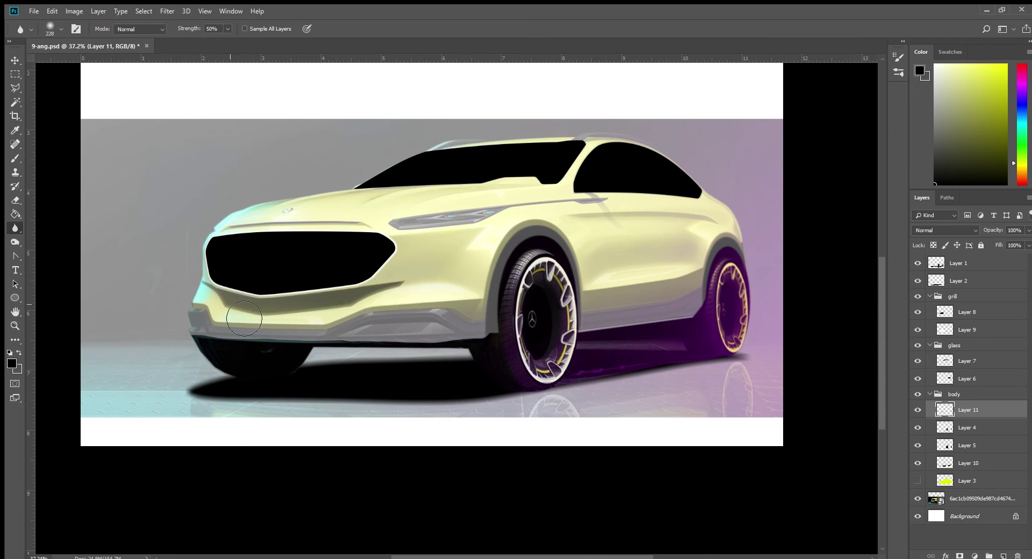
pyautogui.click(15, 200)
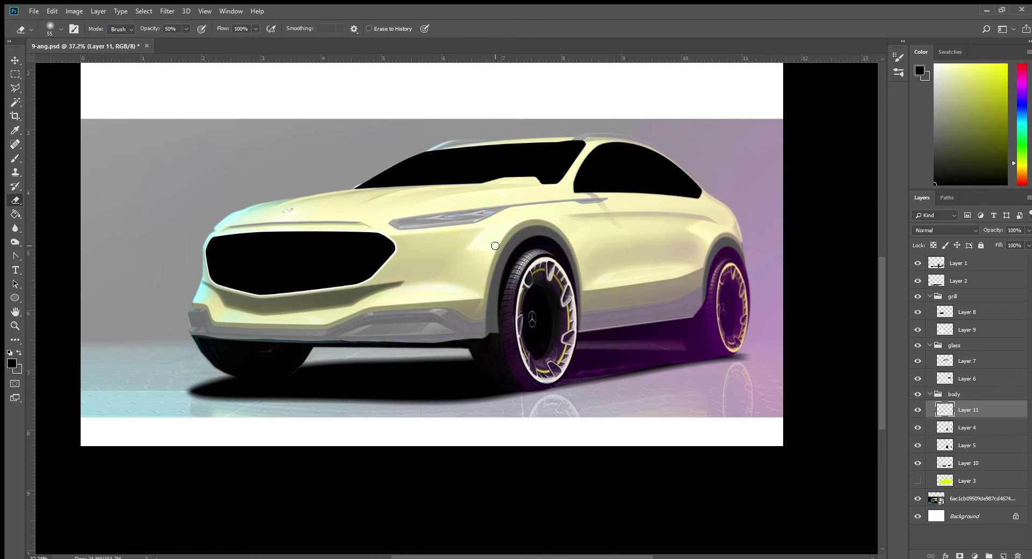
pyautogui.press(']')
pyautogui.press(']')
pyautogui.press(']')
pyautogui.moveTo(1024, 239); pyautogui.dragTo(1000, 240)
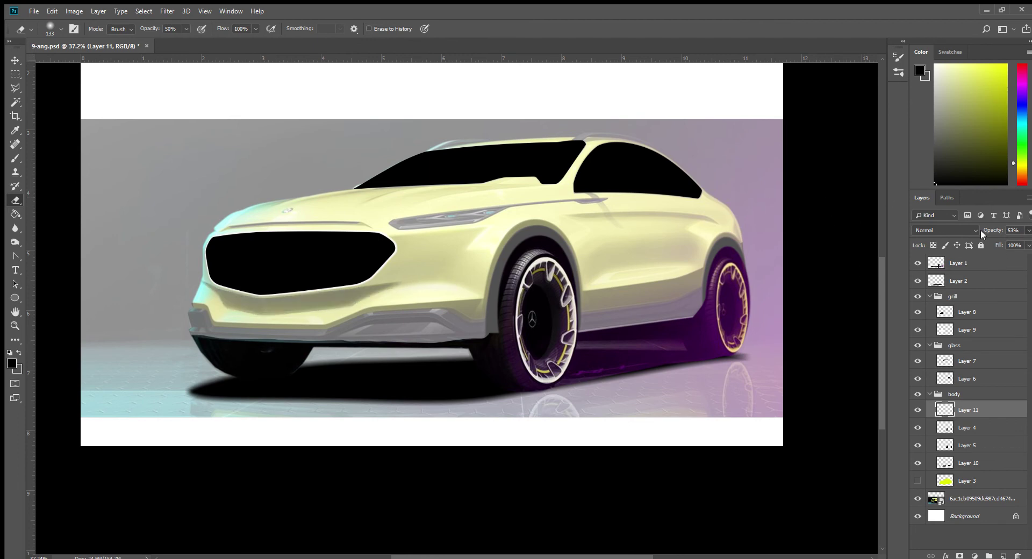
# Duplicate Layer 11 to darken the bumper shading and erase part of it lighter.
pyautogui.keyDown('ctrl'); pyautogui.click(940, 411); pyautogui.keyUp('ctrl')
pyautogui.hotkey('ctrl', 'd')
pyautogui.moveTo(1001, 554); pyautogui.dragTo(1003, 554)
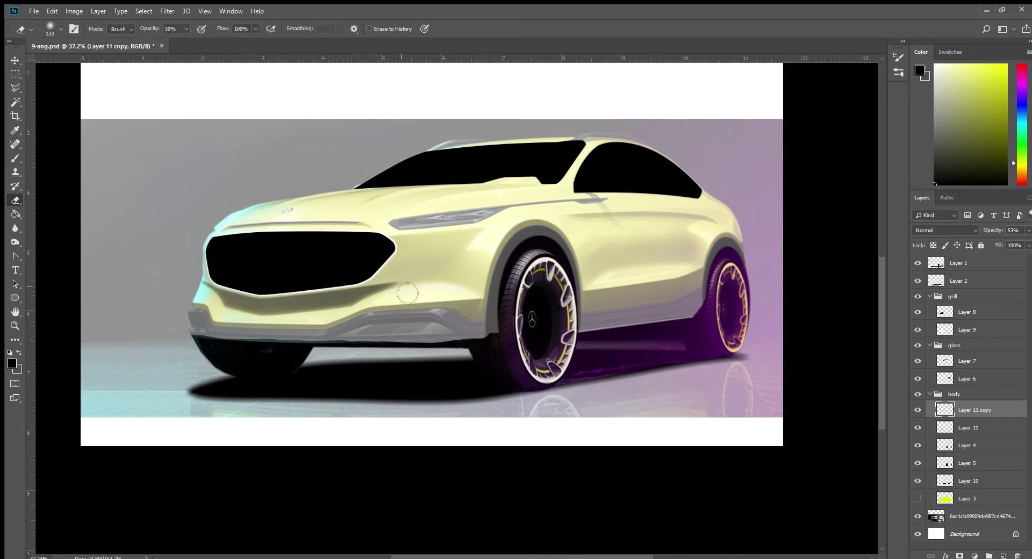
pyautogui.moveTo(293, 308)
pyautogui.mouseDown()
pyautogui.moveTo(389, 297)
pyautogui.moveTo(291, 290)
pyautogui.mouseUp()
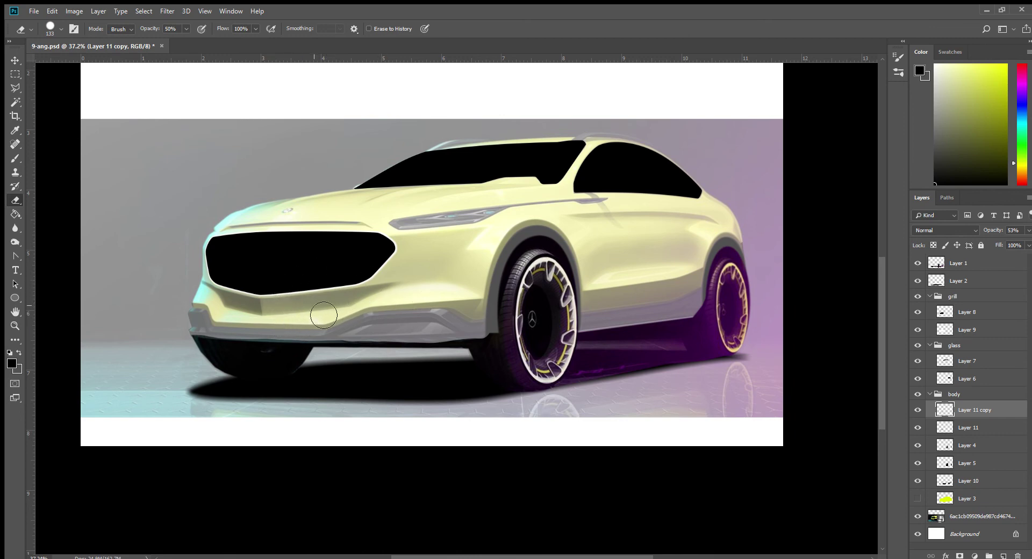
# Merge the copy down into Layer 11 and toggle layers to compare the result.
pyautogui.click(15, 228)
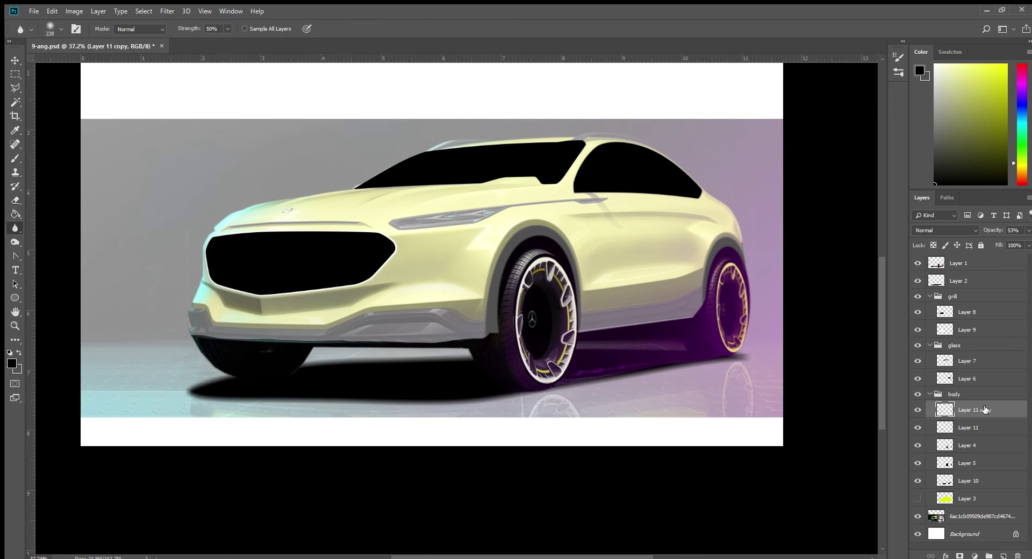
pyautogui.hotkey('ctrl', 'e')
pyautogui.click(918, 411)
pyautogui.click(917, 411)
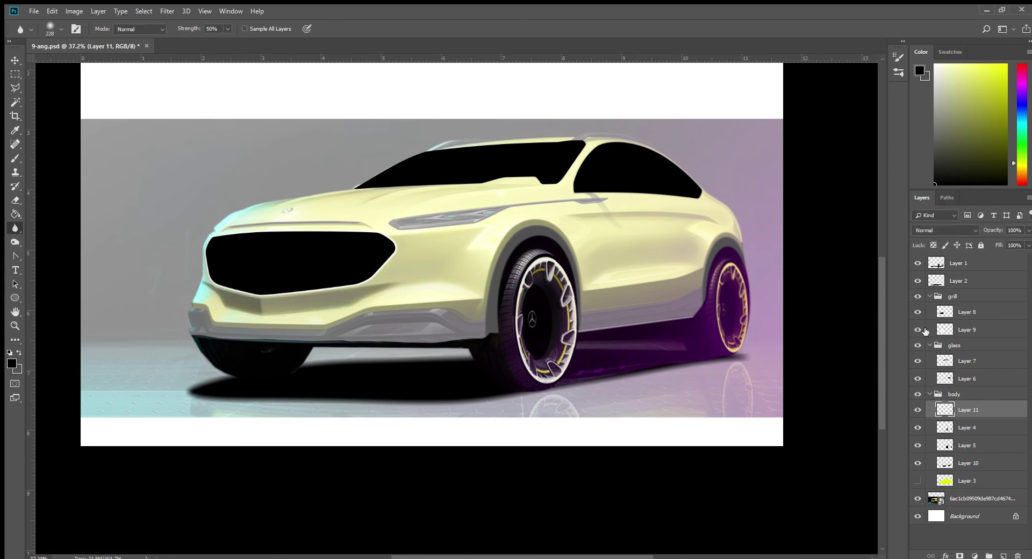
pyautogui.click(918, 481)
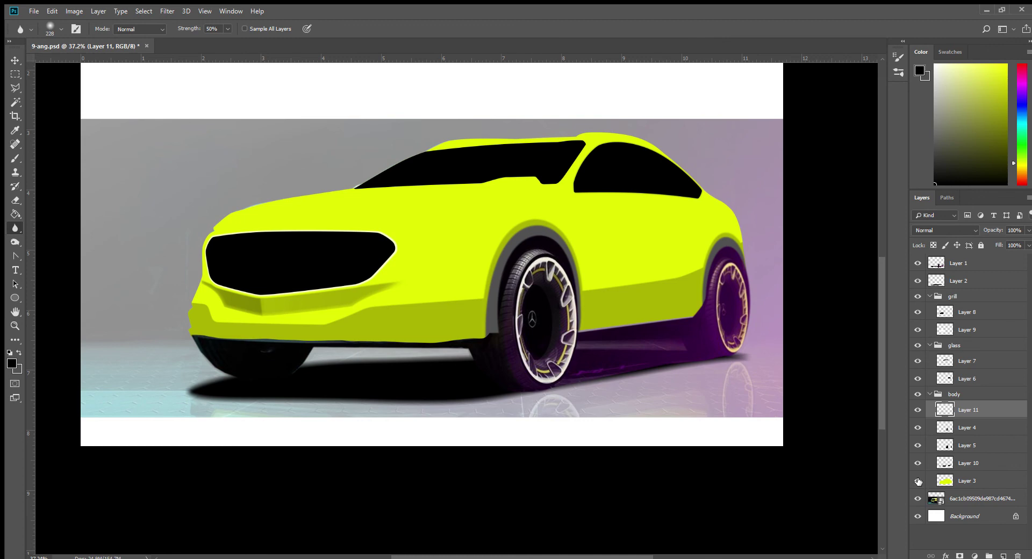
pyautogui.click(918, 481)
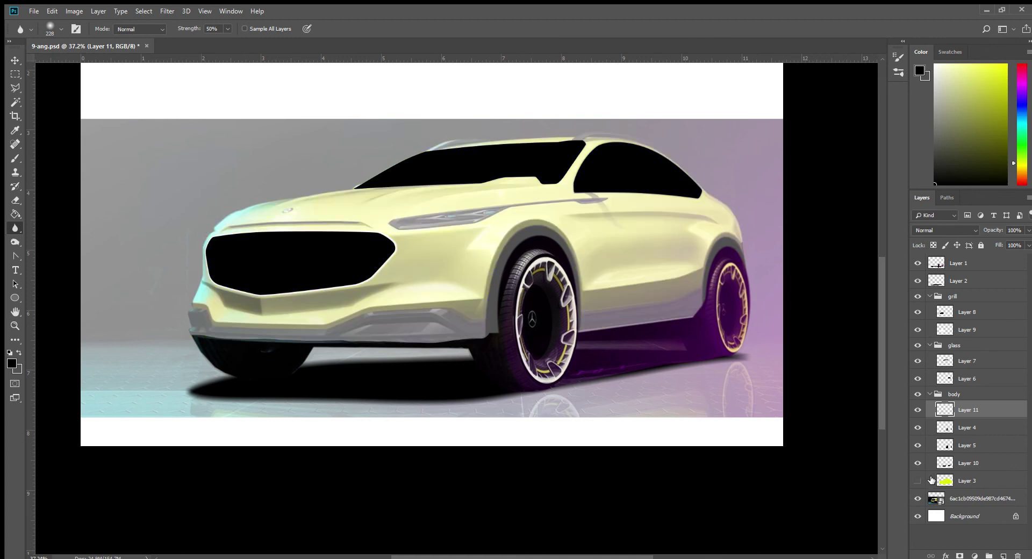
# On new Layer 12, paint soft white highlights on the front bumper corner.
pyautogui.hotkey('ctrl', 'shift', 'alt', 'n')
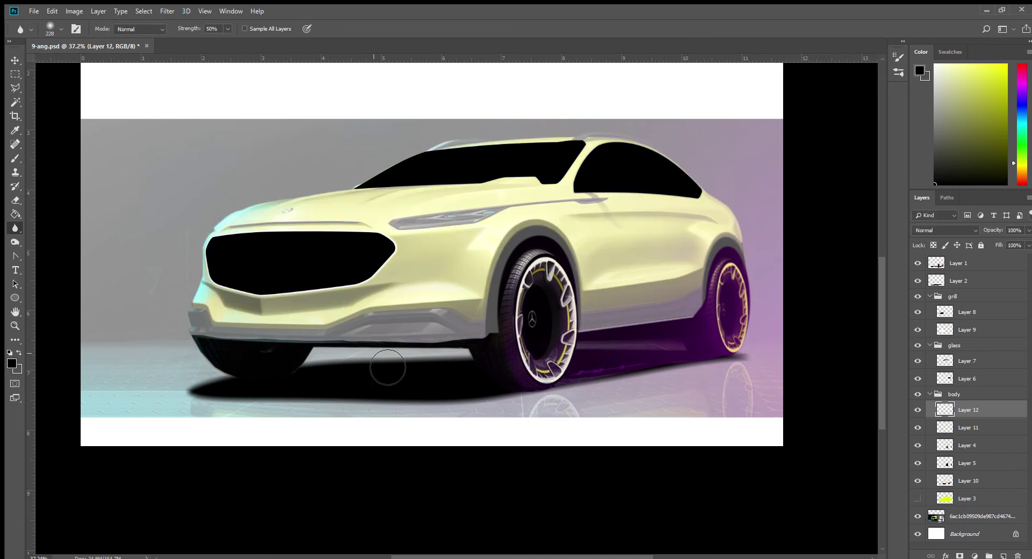
pyautogui.press('i')
pyautogui.click(486, 108)
pyautogui.press('b')
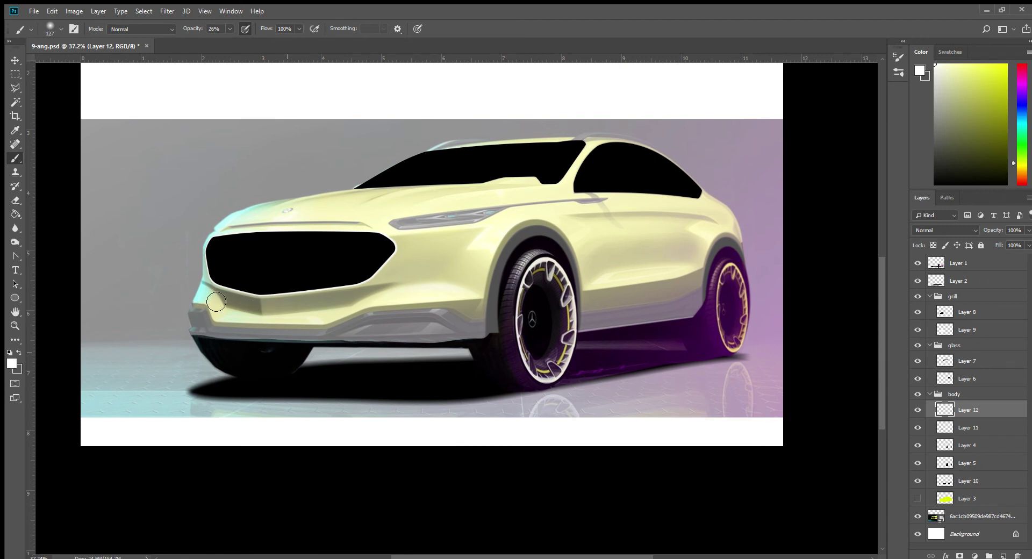
pyautogui.moveTo(186, 309)
pyautogui.mouseDown()
pyautogui.moveTo(413, 310)
pyautogui.moveTo(239, 327)
pyautogui.moveTo(210, 293)
pyautogui.moveTo(188, 330)
pyautogui.mouseUp()
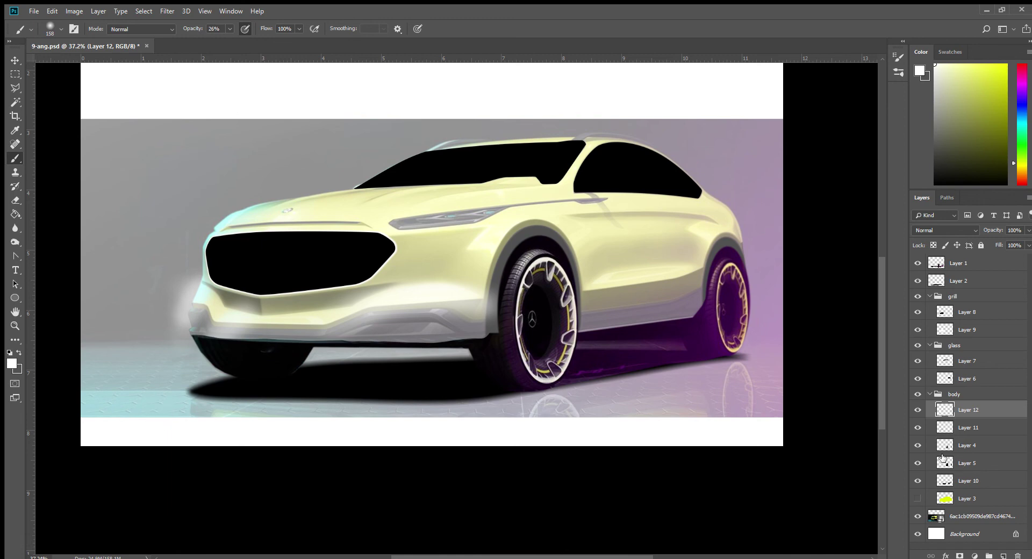
pyautogui.click(947, 198)
# Load path b's lower-body and full car-body outlines as selections, invert, then deselect.
pyautogui.click(927, 213)
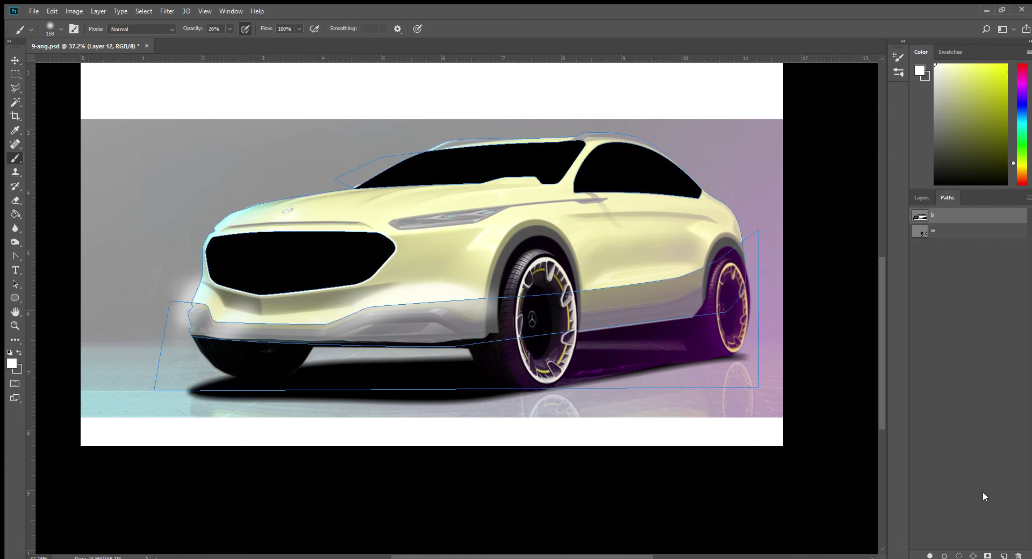
pyautogui.click(15, 256)
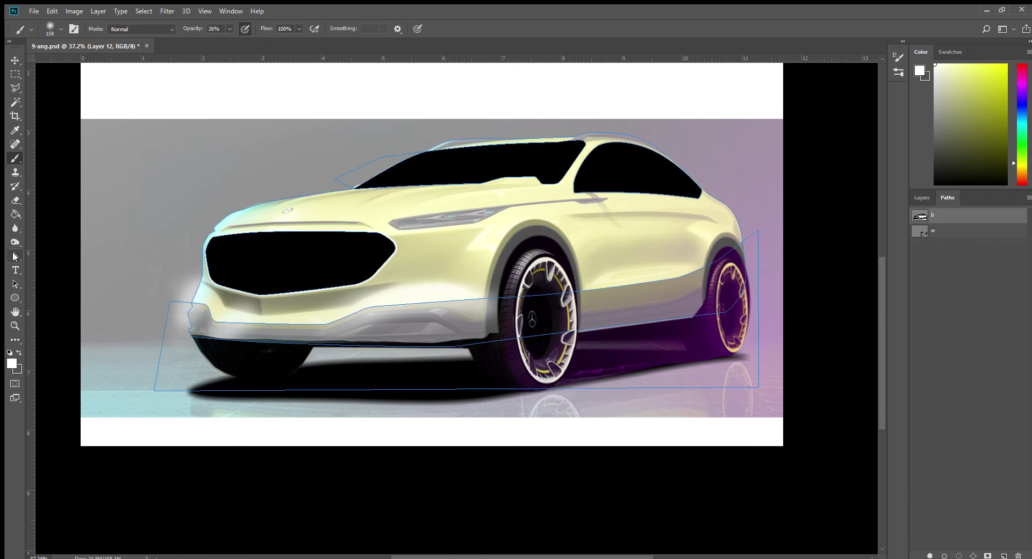
pyautogui.click(407, 305)
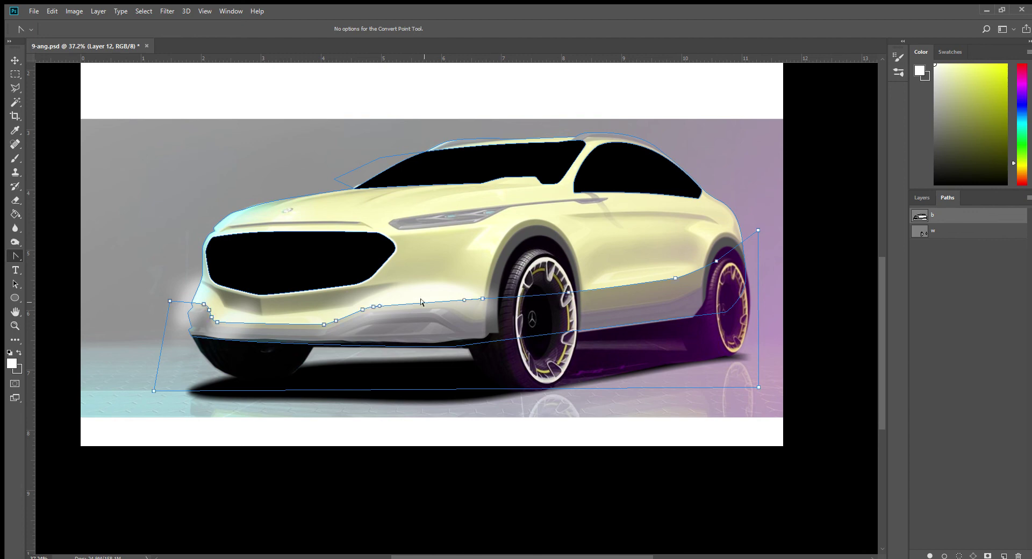
pyautogui.click(957, 556)
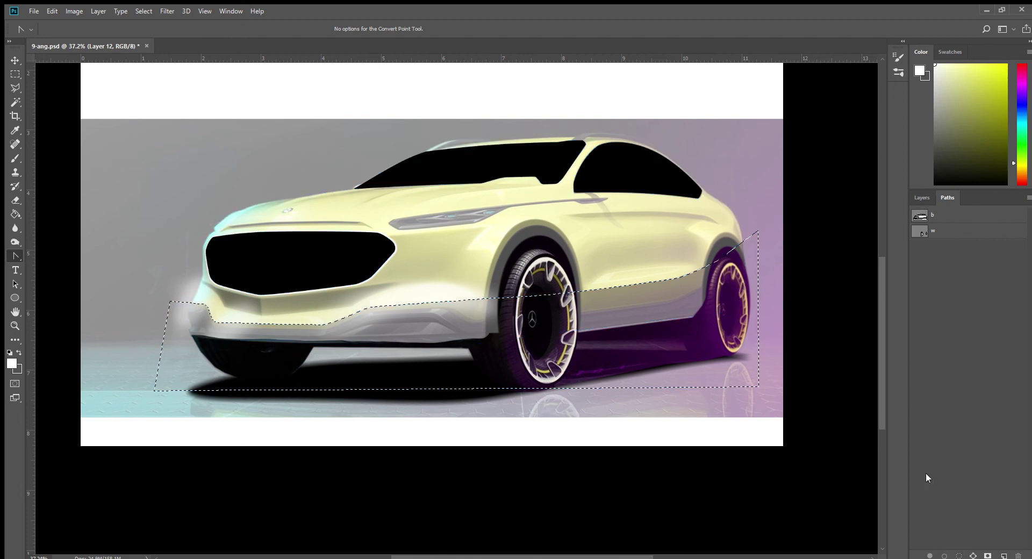
pyautogui.click(930, 215)
pyautogui.click(960, 555)
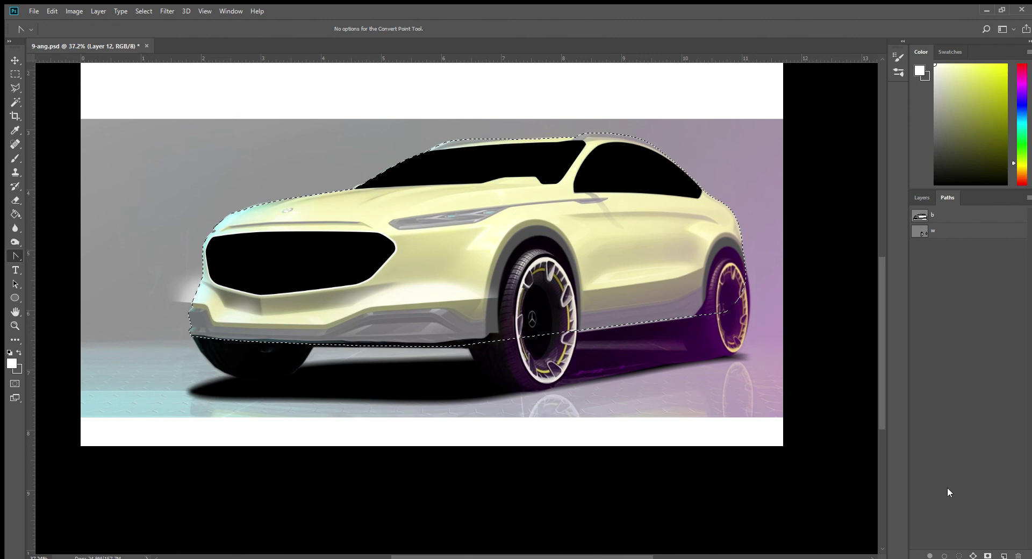
pyautogui.hotkey('ctrl', 'shift', 'i')
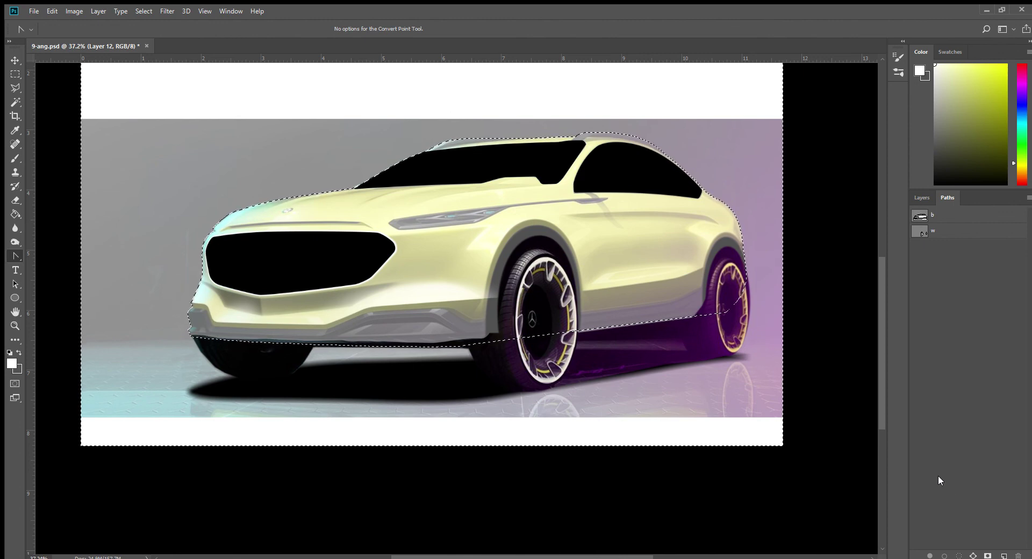
pyautogui.hotkey('ctrl', 'd')
# Reveal the yellow-green body fill on Layer 3.
pyautogui.click(923, 197)
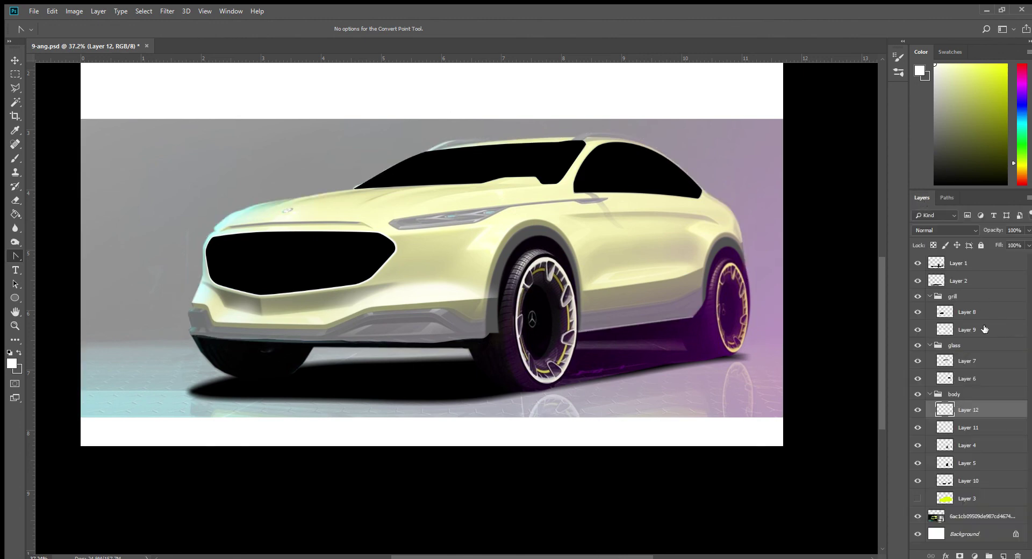
pyautogui.moveTo(945, 394); pyautogui.dragTo(943, 429)
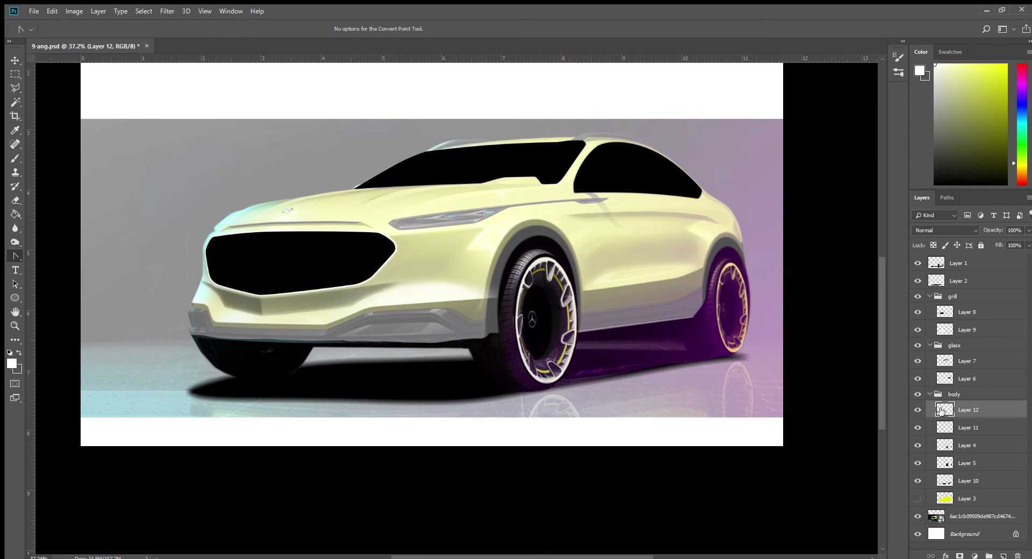
pyautogui.click(918, 499)
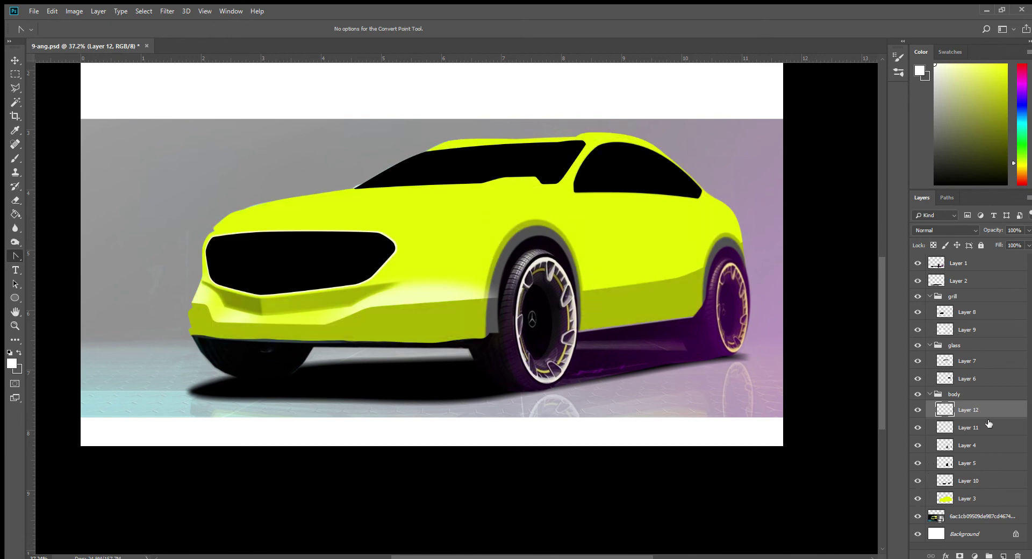
# Undo the Layer 12 duplicate, hide the yellow-green Layer 3, and select the grille shape.
pyautogui.moveTo(1004, 555); pyautogui.dragTo(1004, 555)
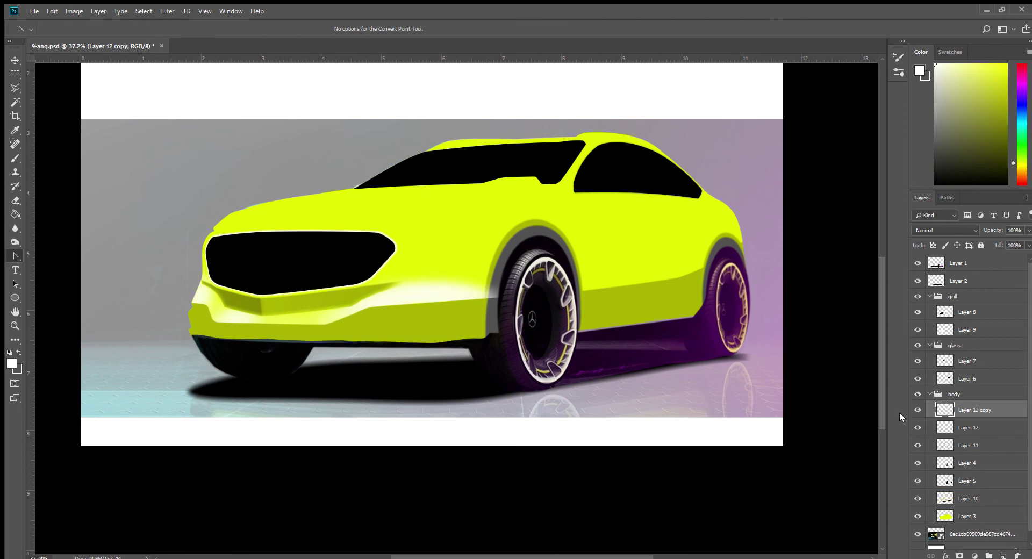
pyautogui.hotkey('ctrl', 'z')
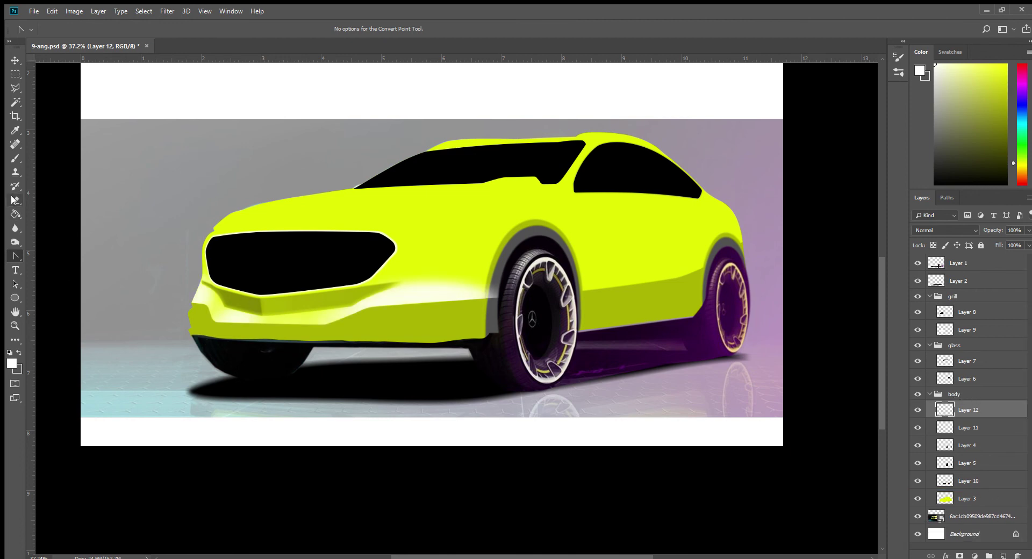
pyautogui.click(15, 204)
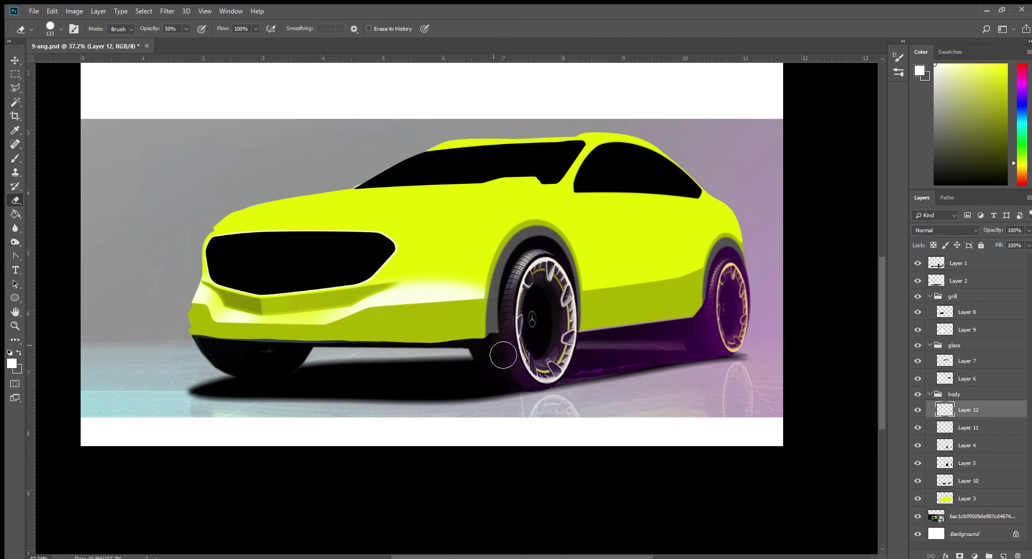
pyautogui.click(15, 228)
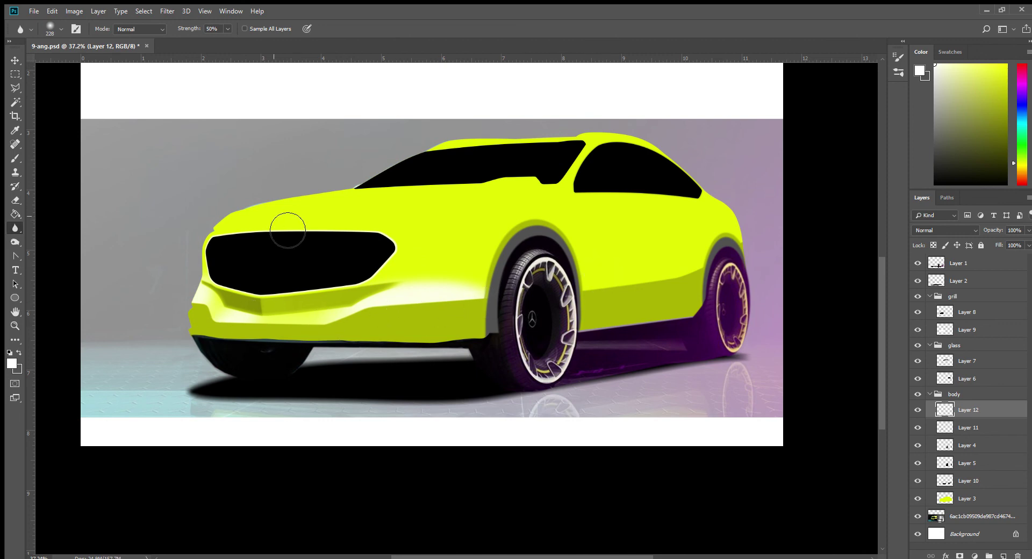
pyautogui.press('v')
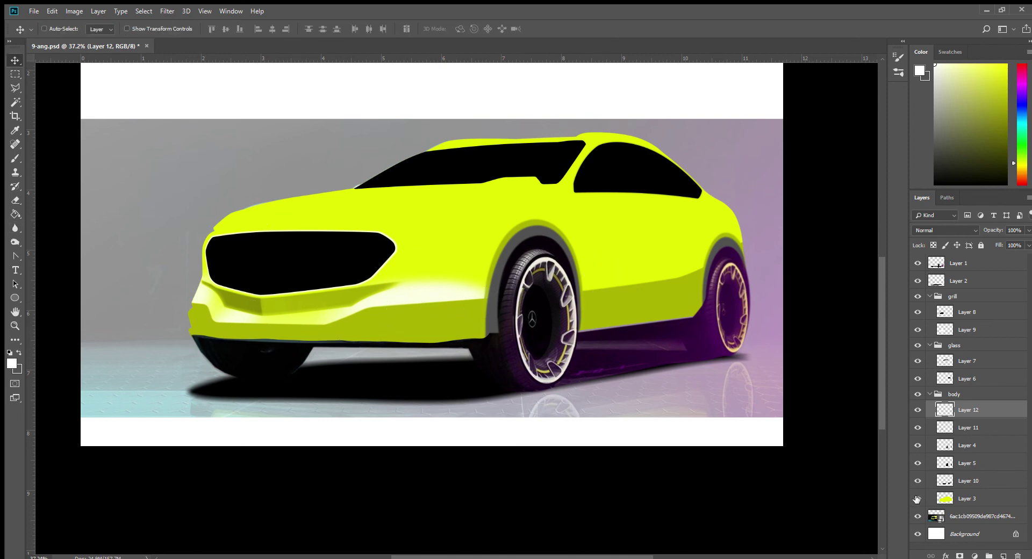
pyautogui.click(917, 499)
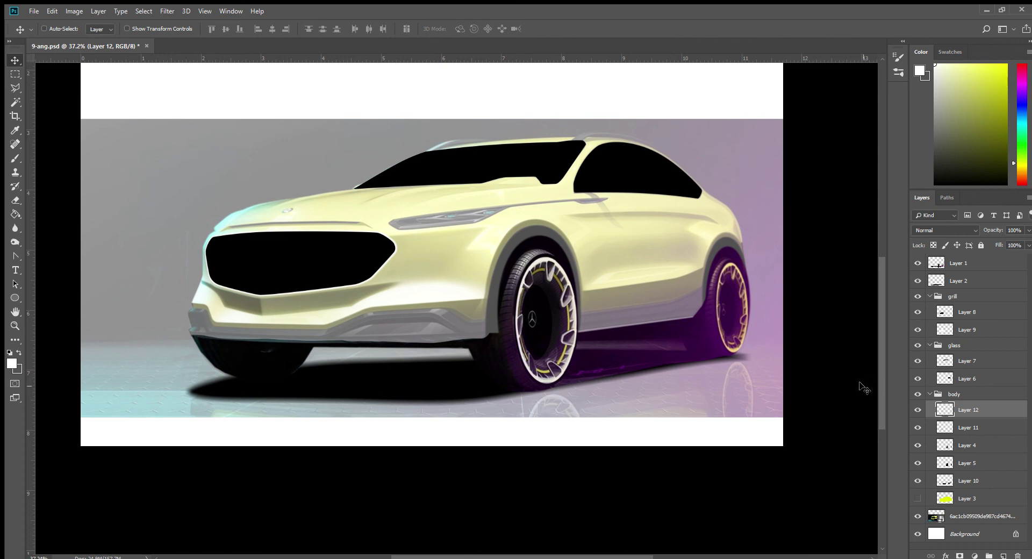
pyautogui.keyDown('ctrl'); pyautogui.click(280, 258); pyautogui.keyUp('ctrl')
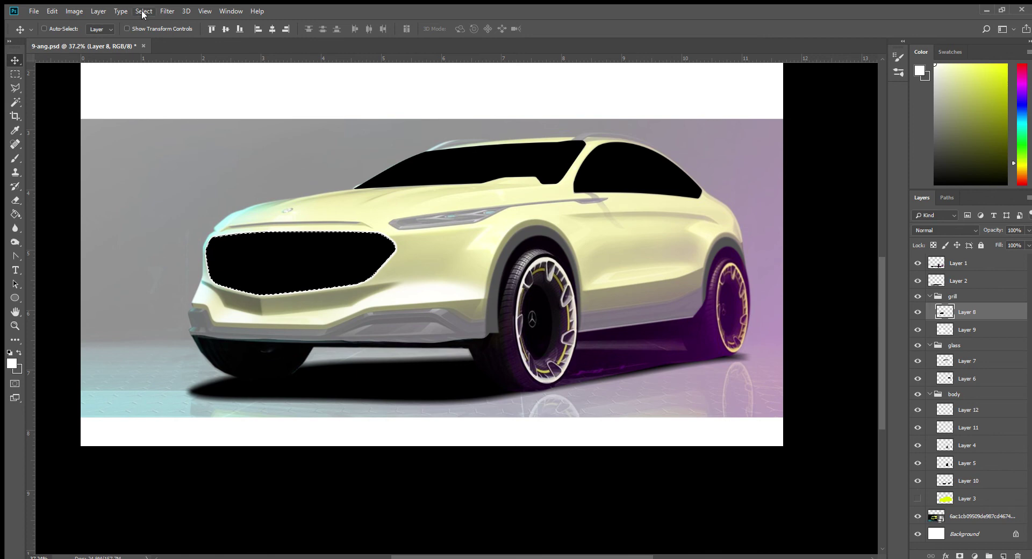
# Shrink the loaded grille selection around its centre and shift it up slightly.
pyautogui.click(166, 204)
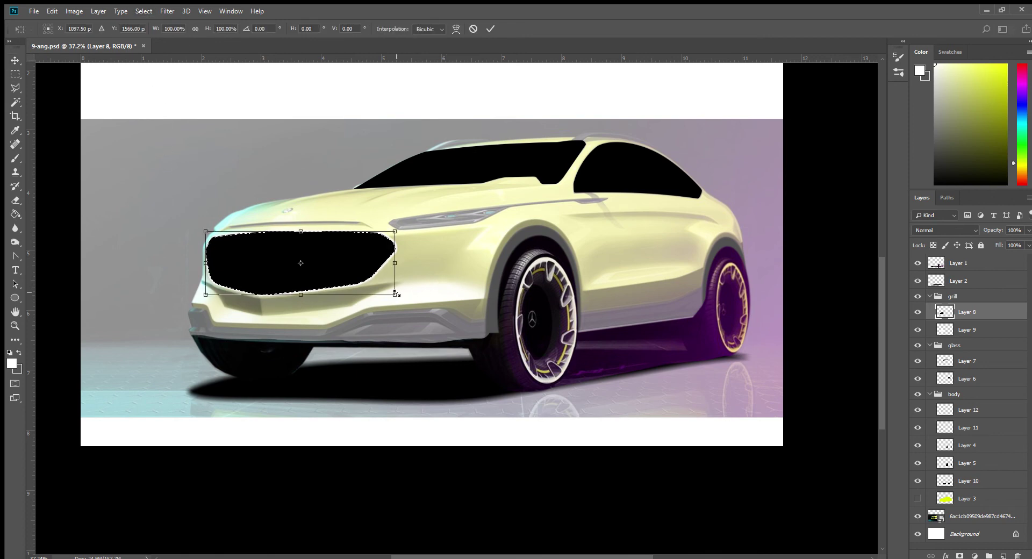
pyautogui.moveTo(396, 294); pyautogui.dragTo(384, 289)
pyautogui.press('Return')
pyautogui.press('m')
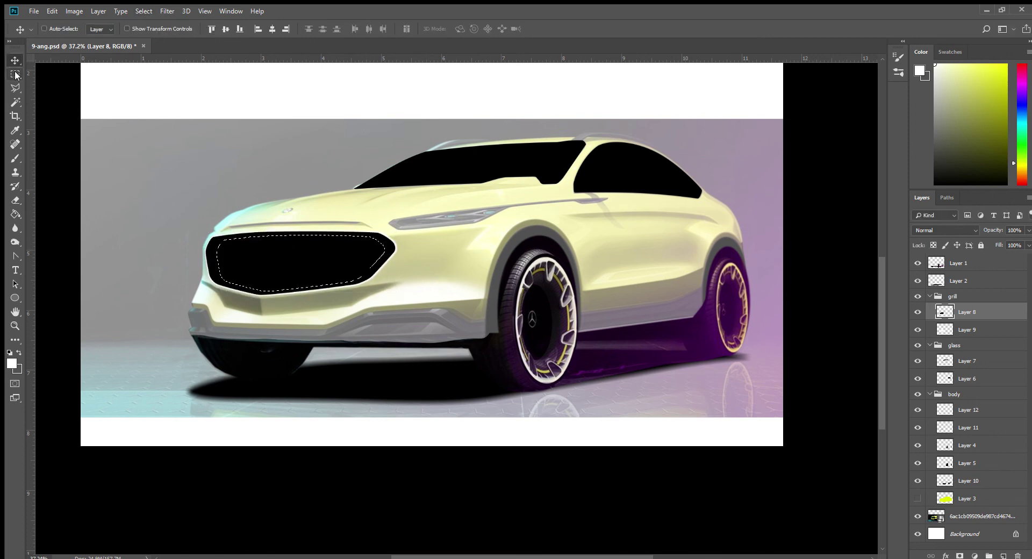
pyautogui.moveTo(283, 256); pyautogui.dragTo(284, 242)
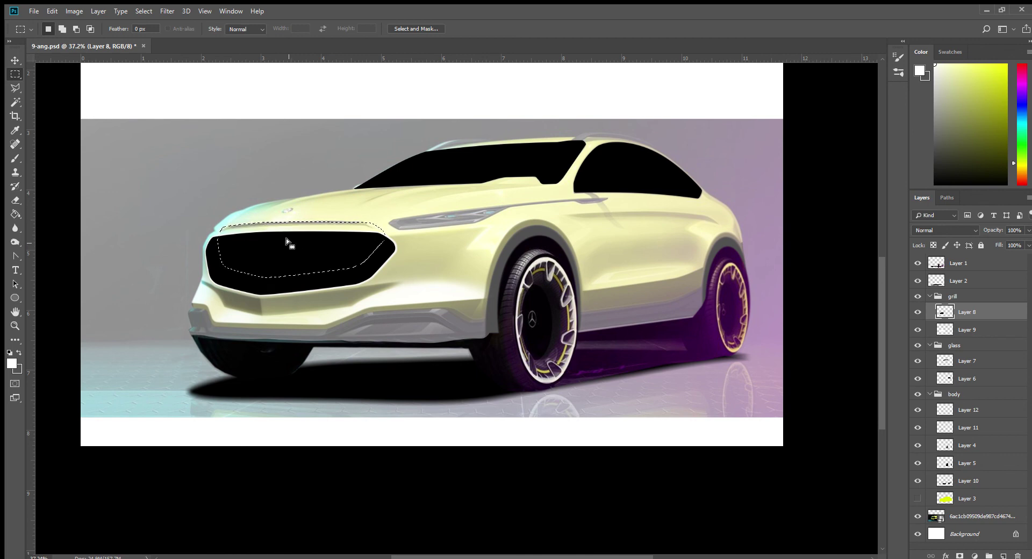
# Trim the left and right ends of the selection with the Polygonal Lasso.
pyautogui.click(15, 87)
pyautogui.keyDown('alt'); pyautogui.click(179, 252); pyautogui.keyUp('alt')
pyautogui.keyDown('alt'); pyautogui.doubleClick(189, 208); pyautogui.keyUp('alt')
pyautogui.click(327, 204)
pyautogui.click(393, 243)
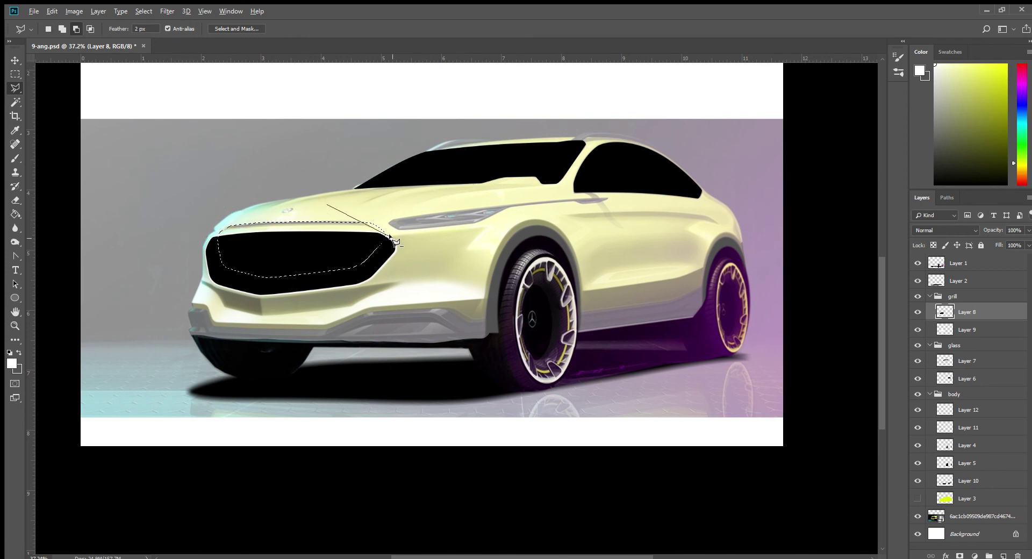
pyautogui.doubleClick(400, 204)
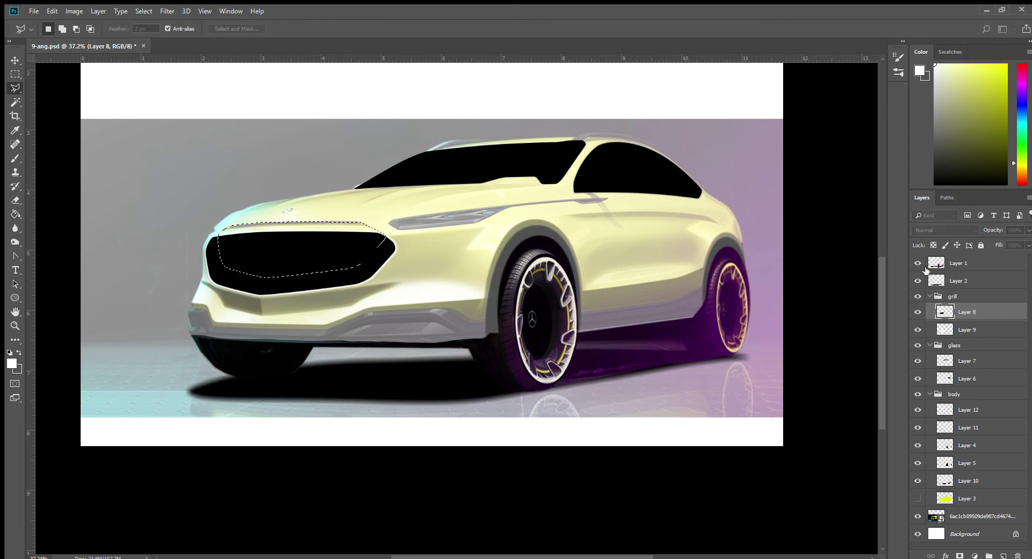
# Fill the trimmed strip with black on a new layer above Layer 8.
pyautogui.hotkey('ctrl', 'shift', 'alt', 'n')
pyautogui.press('i')
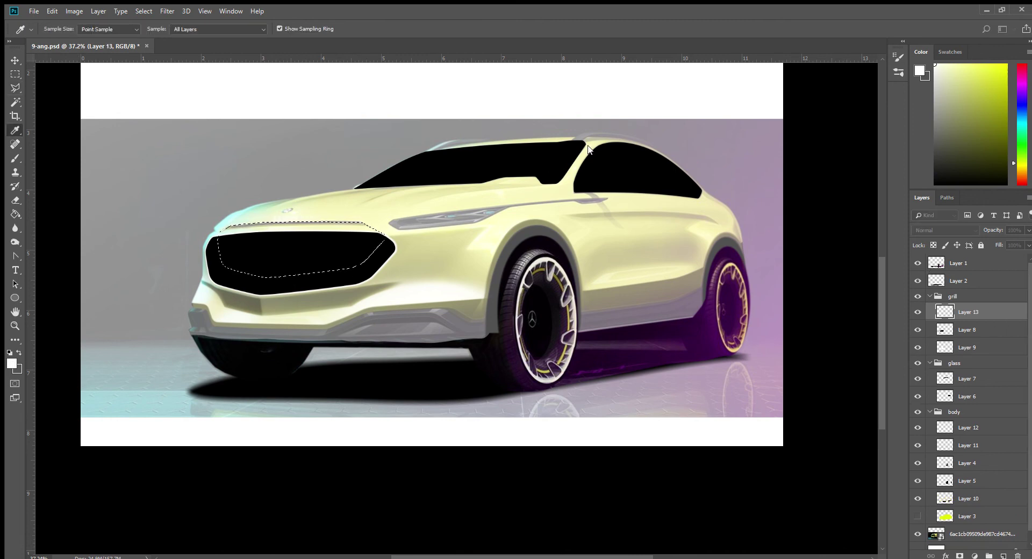
pyautogui.press('d')
pyautogui.press('g')
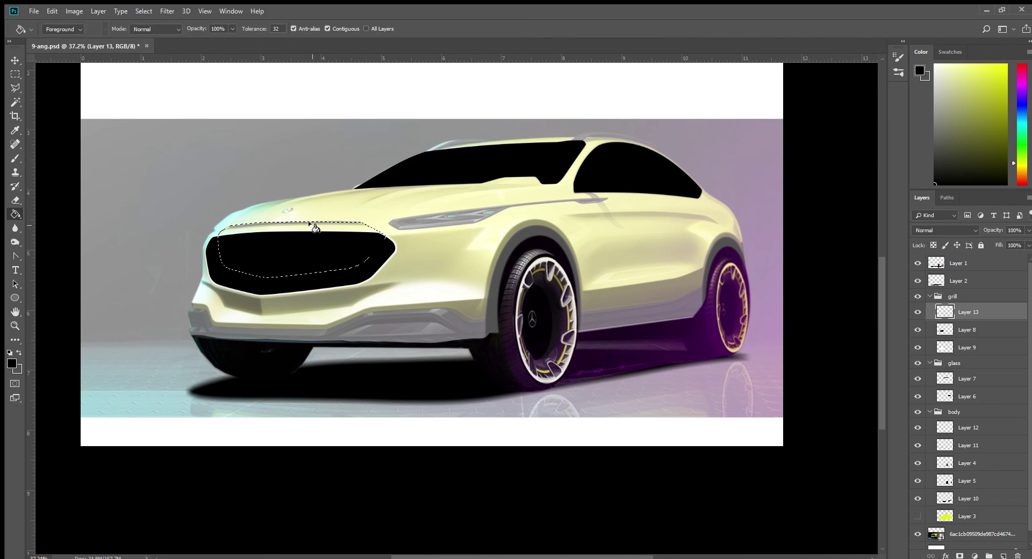
pyautogui.click(322, 230)
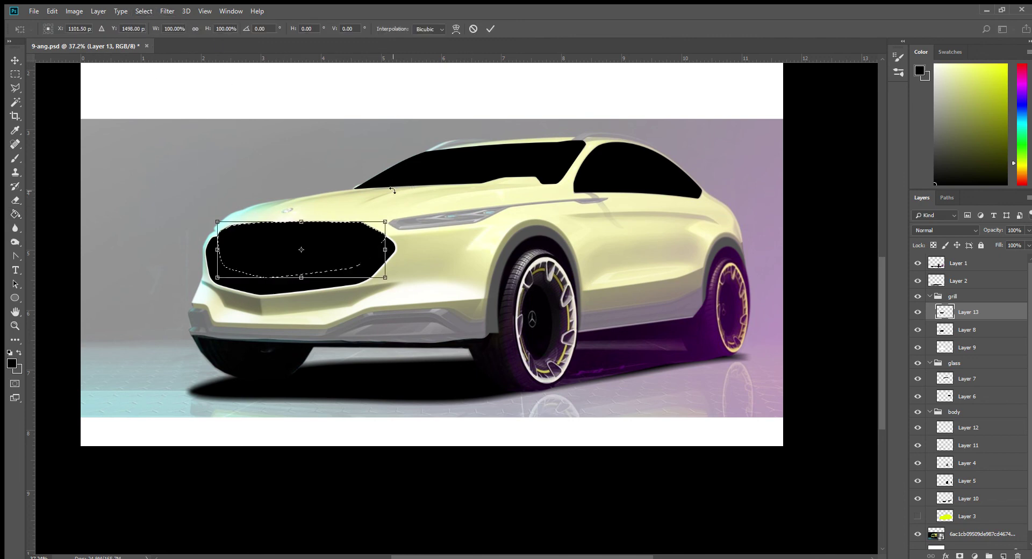
# Shrink the black strip slightly, widen it to about 118%, then deselect.
pyautogui.moveTo(386, 220); pyautogui.dragTo(381, 223)
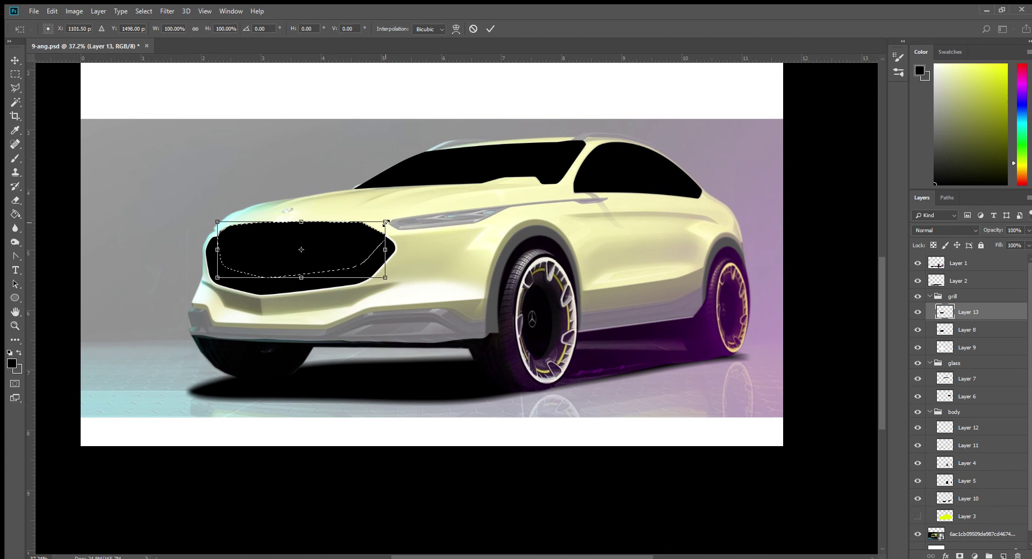
pyautogui.press('Return')
pyautogui.press('g')
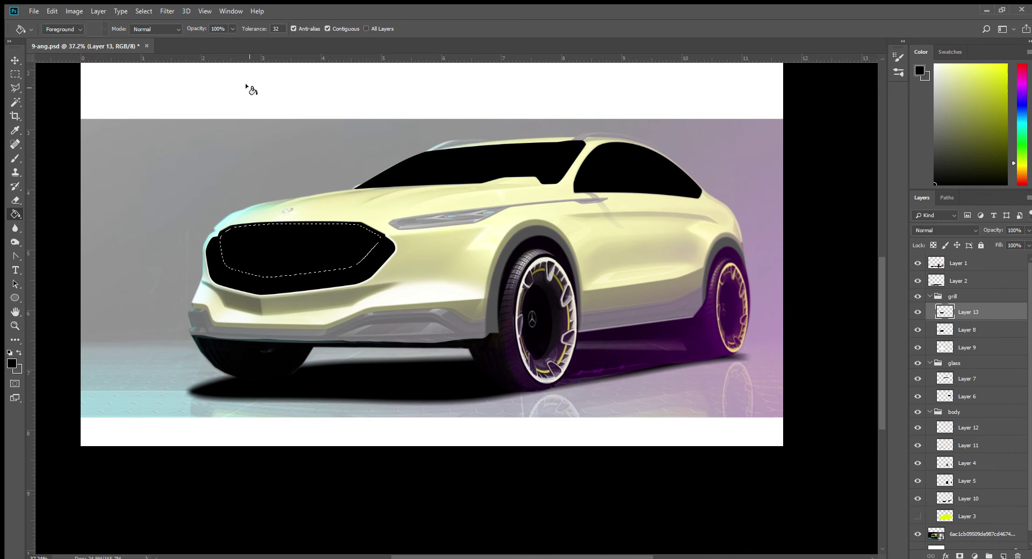
pyautogui.hotkey('ctrl', 't')
pyautogui.moveTo(381, 250); pyautogui.dragTo(395, 251)
pyautogui.press('Return')
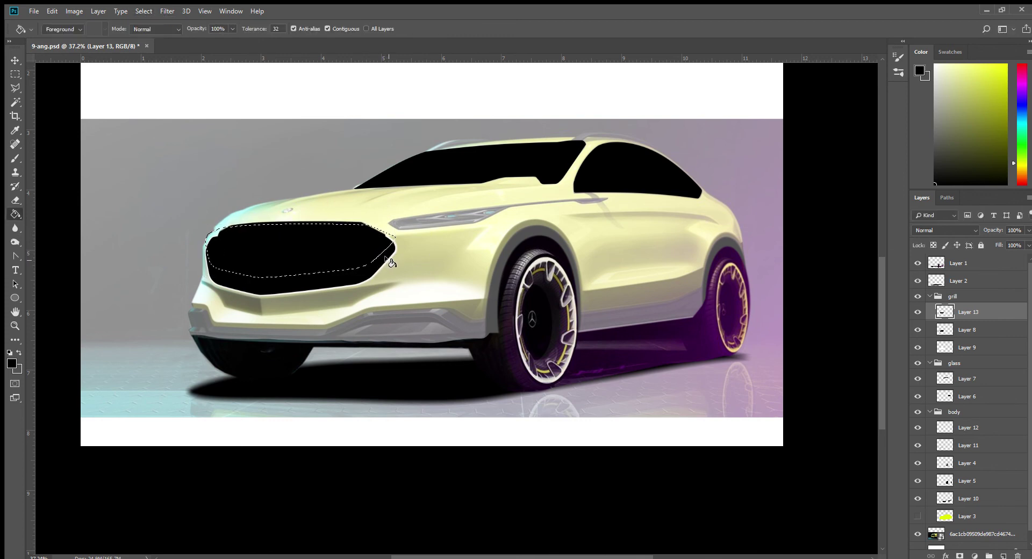
pyautogui.hotkey('ctrl', 'd')
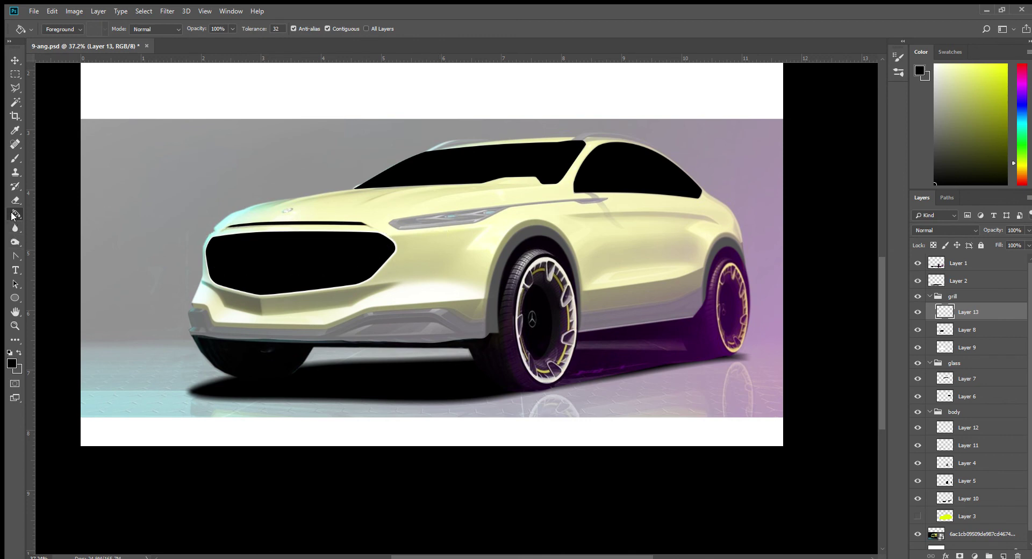
pyautogui.click(15, 228)
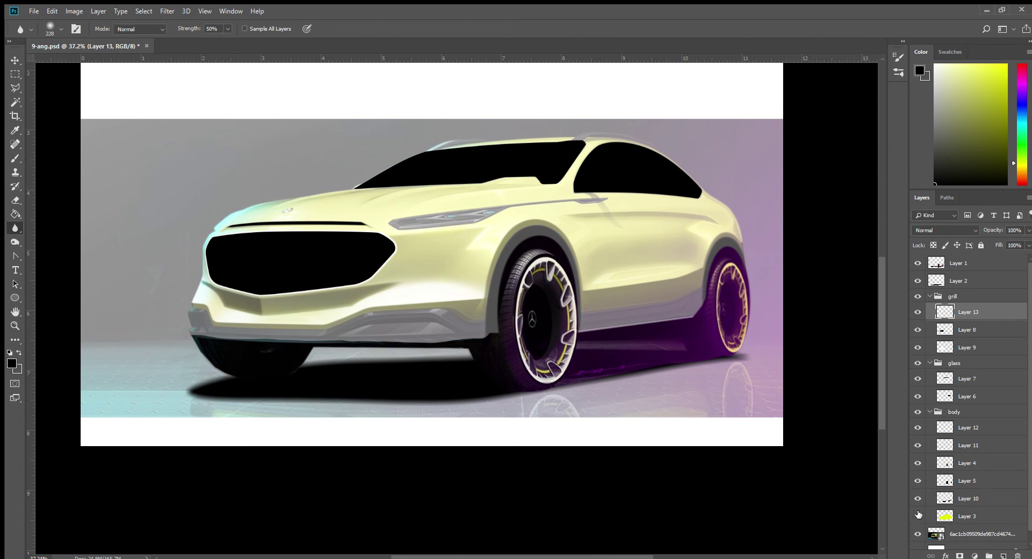
# Compare against Layer 3's body colour, zoom onto the grille, and smudge the line's ends.
pyautogui.click(918, 516)
pyautogui.click(918, 515)
pyautogui.moveTo(424, 293); pyautogui.dragTo(463, 293)
pyautogui.press('c')
pyautogui.moveTo(333, 298); pyautogui.dragTo(485, 368)
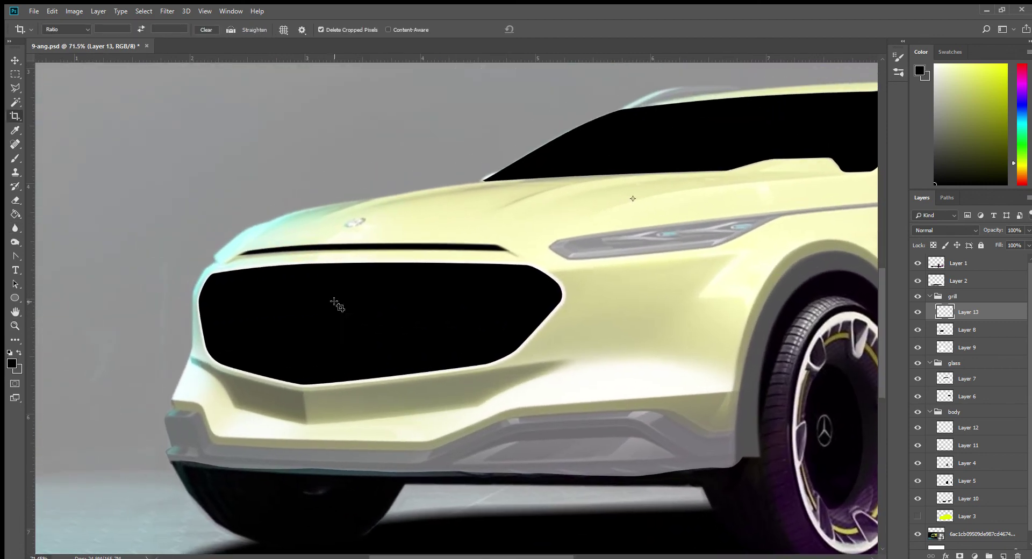
pyautogui.click(11, 229)
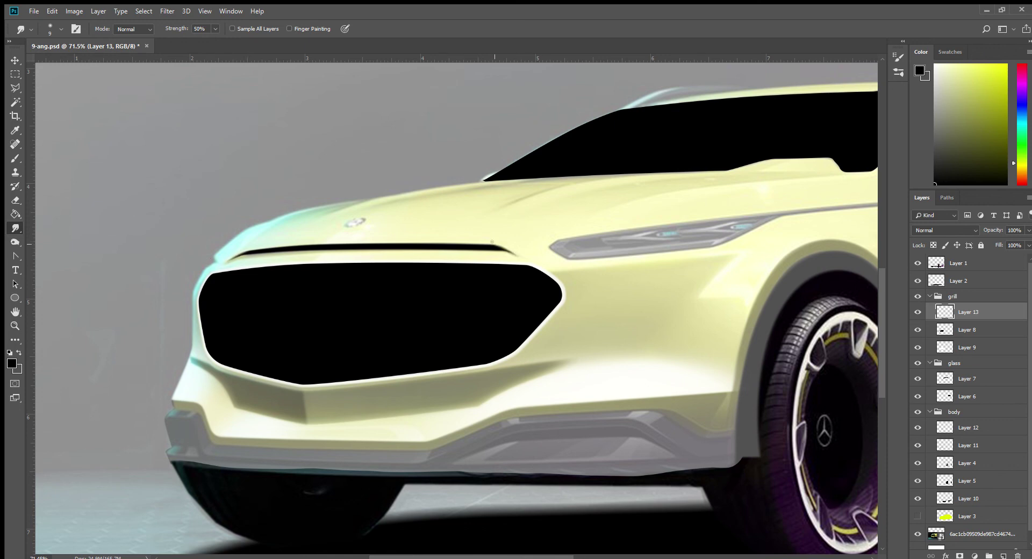
pyautogui.press('v')
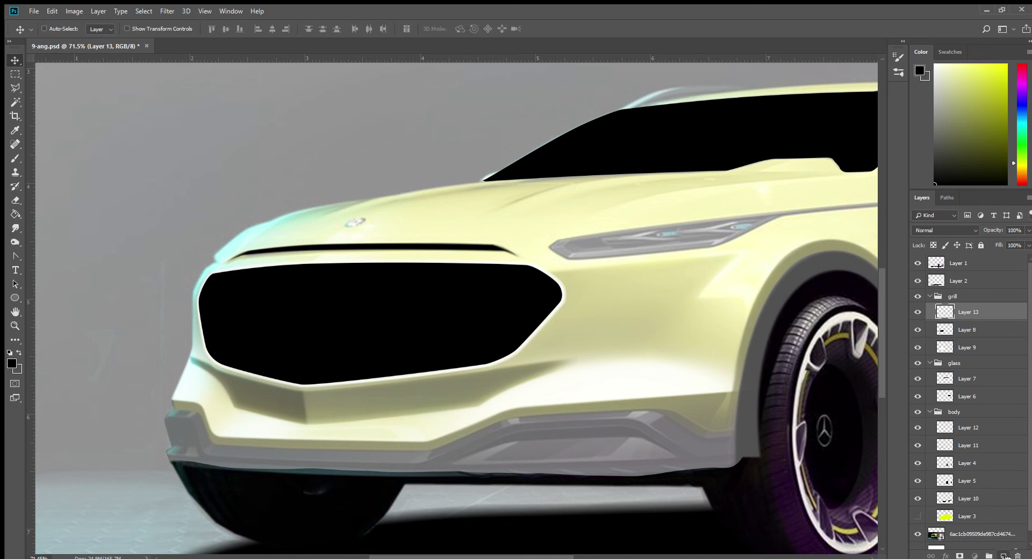
# Duplicate the hood-lip line layer and nudge the copy down to double the crease.
pyautogui.moveTo(968, 312); pyautogui.dragTo(1003, 555)
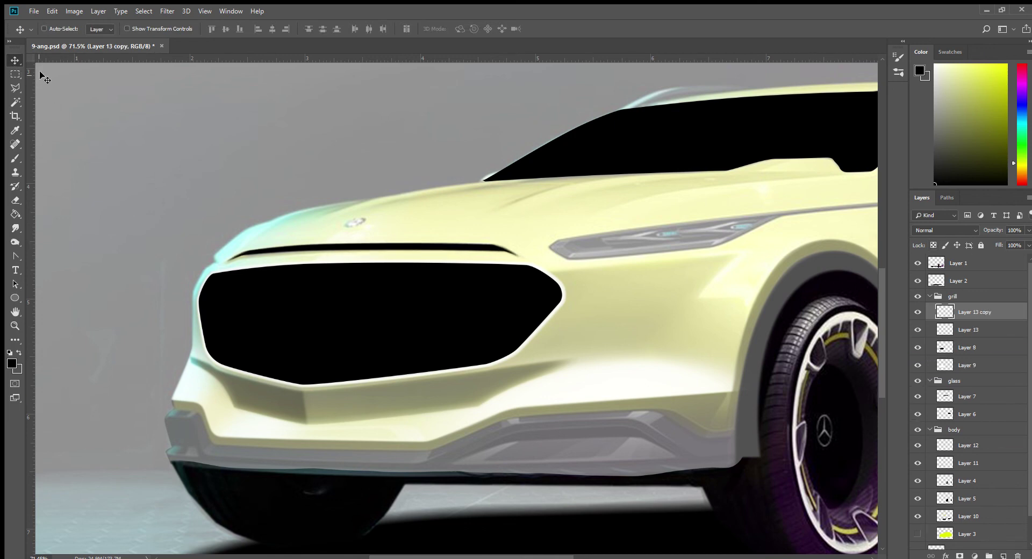
pyautogui.hotkey('shift', 'Down')
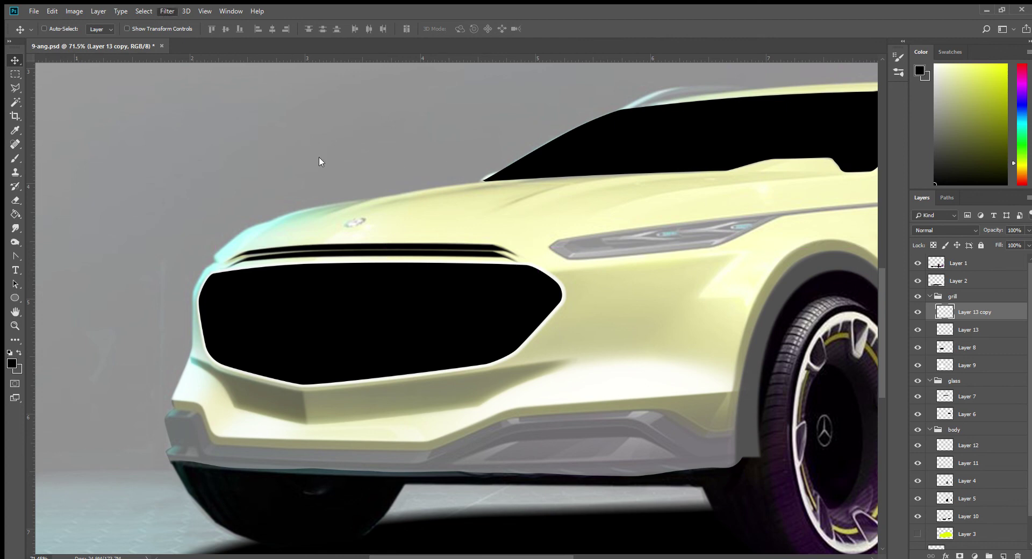
pyautogui.hotkey('ctrl', 'alt', 'f')
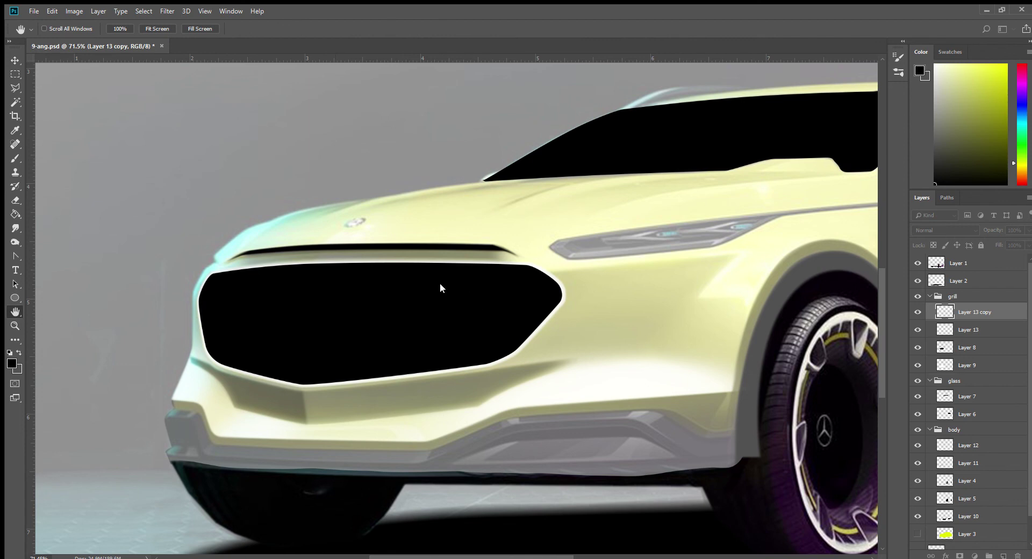
pyautogui.press('Return')
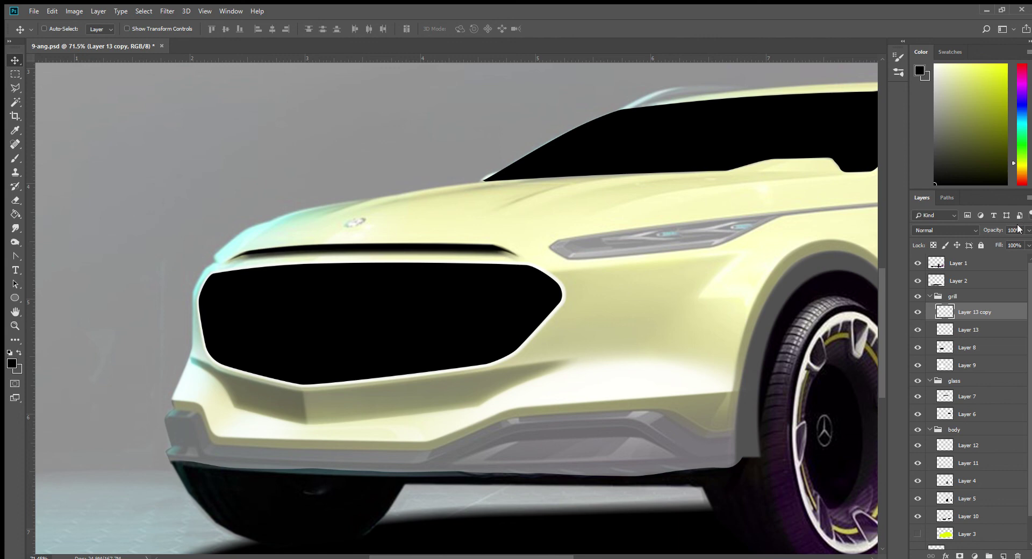
# Widen the stripe's left end slightly, fade it to 39% opacity, and show Layer 3.
pyautogui.hotkey('ctrl', 't')
pyautogui.moveTo(222, 260); pyautogui.dragTo(214, 251)
pyautogui.press('Return')
pyautogui.moveTo(1001, 238); pyautogui.dragTo(994, 238)
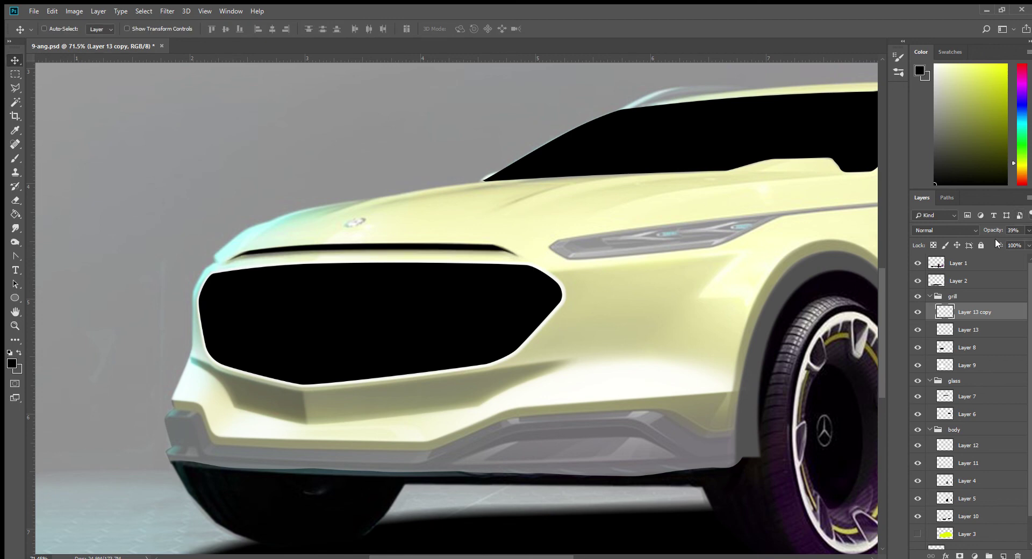
pyautogui.click(918, 534)
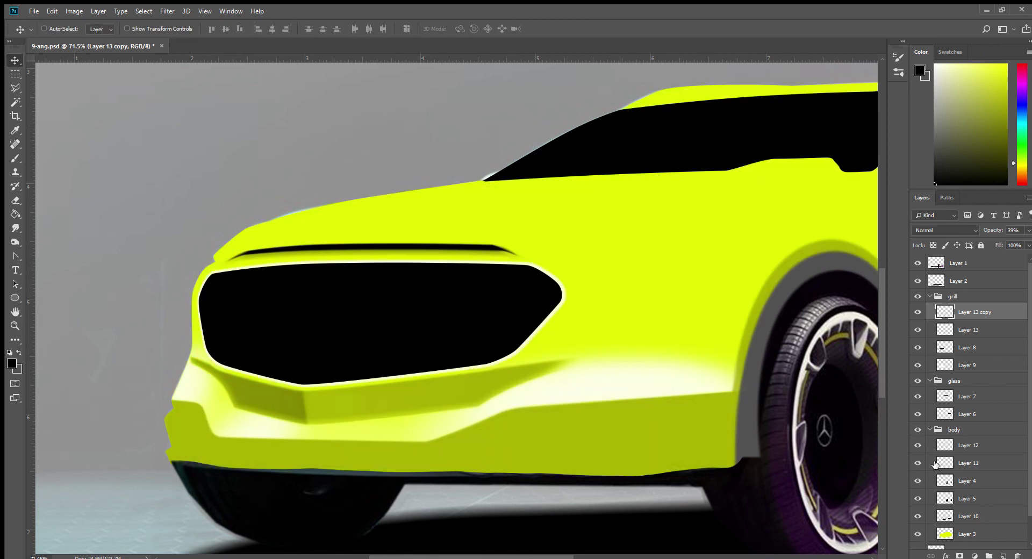
# Set the stripe to 53% opacity and widen both its ends slightly with Free Transform.
pyautogui.moveTo(998, 237); pyautogui.dragTo(999, 237)
pyautogui.hotkey('ctrl', 't')
pyautogui.moveTo(533, 258); pyautogui.dragTo(538, 258)
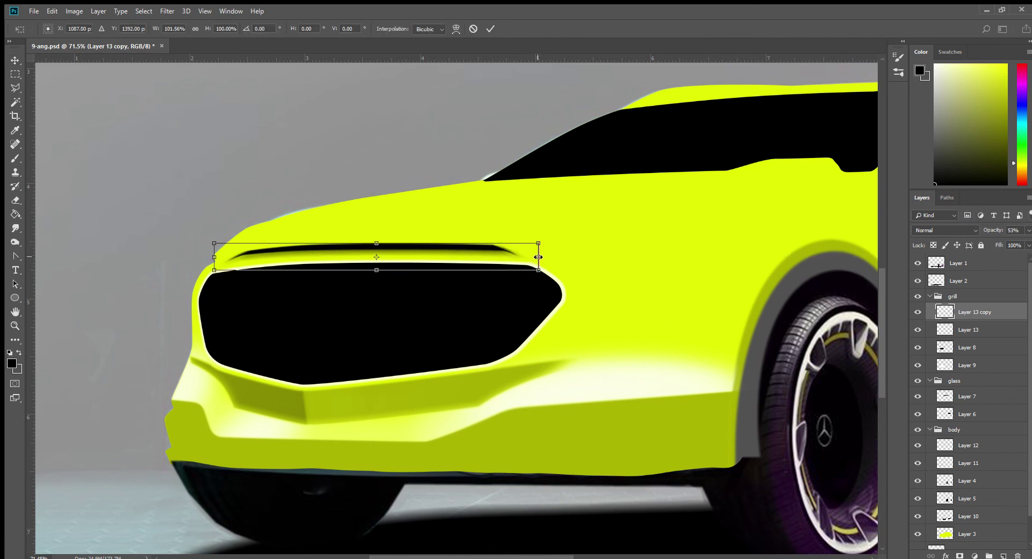
pyautogui.moveTo(214, 258); pyautogui.dragTo(210, 257)
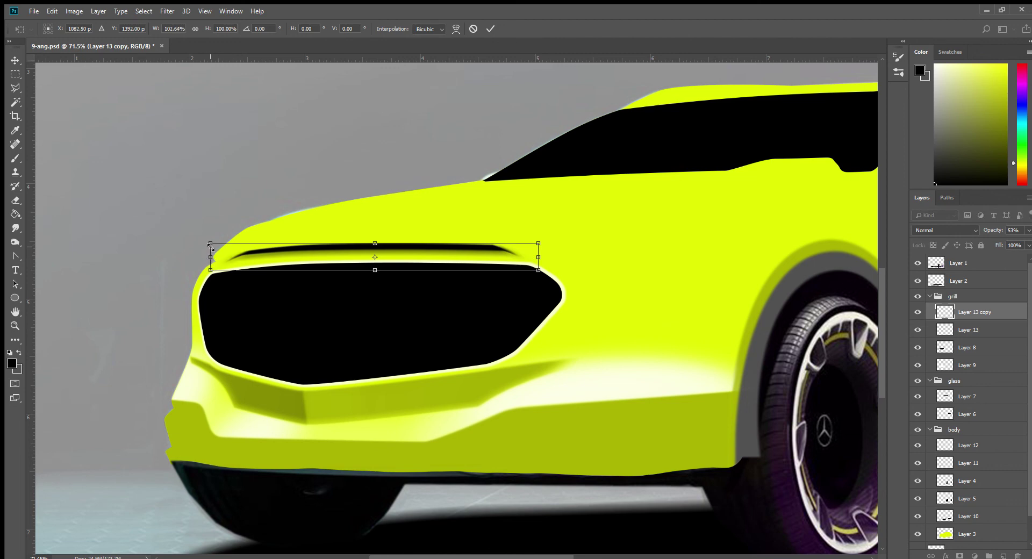
pyautogui.press('Return')
# Try erasing a soft patch in the stripe's middle, then undo it.
pyautogui.click(15, 200)
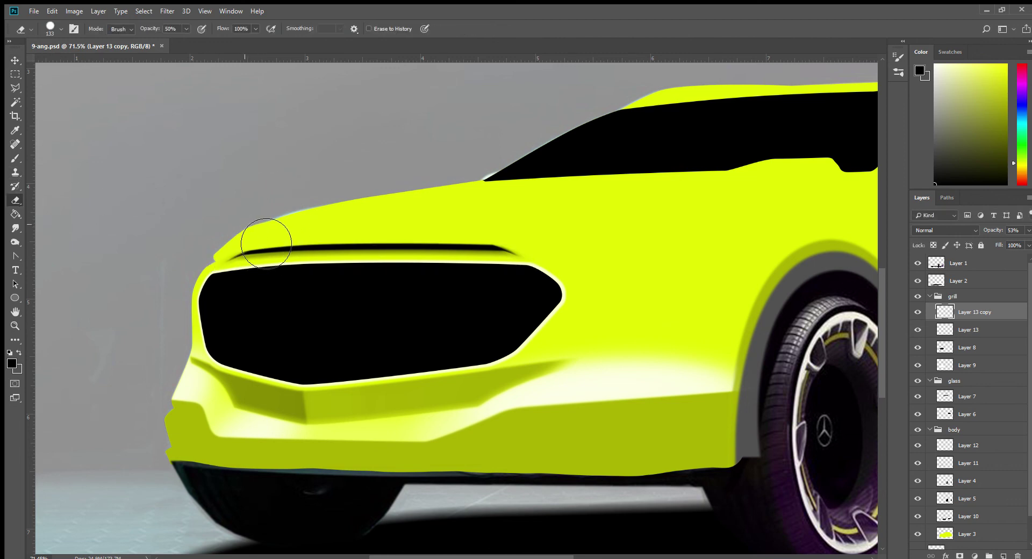
pyautogui.moveTo(398, 262); pyautogui.dragTo(425, 266)
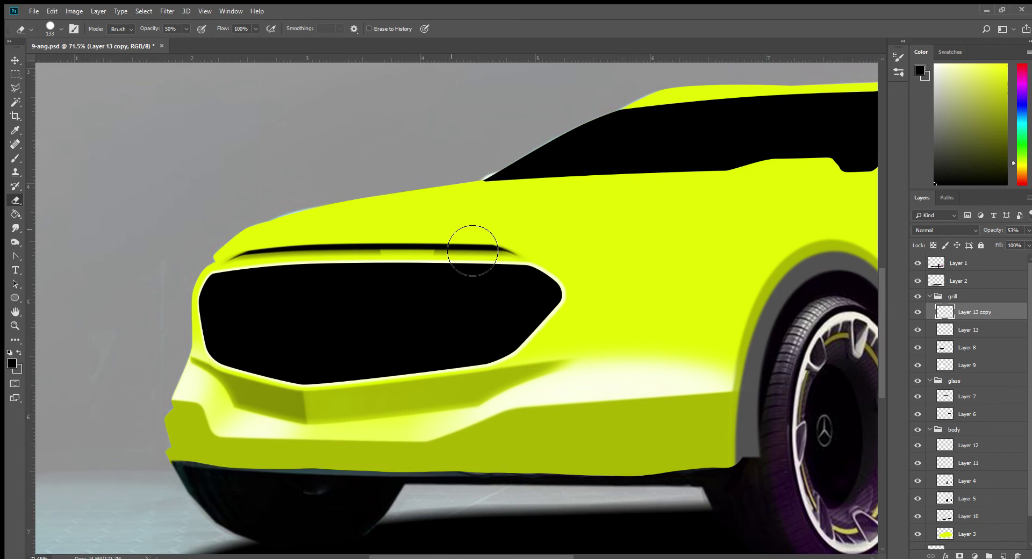
pyautogui.hotkey('ctrl', 'z')
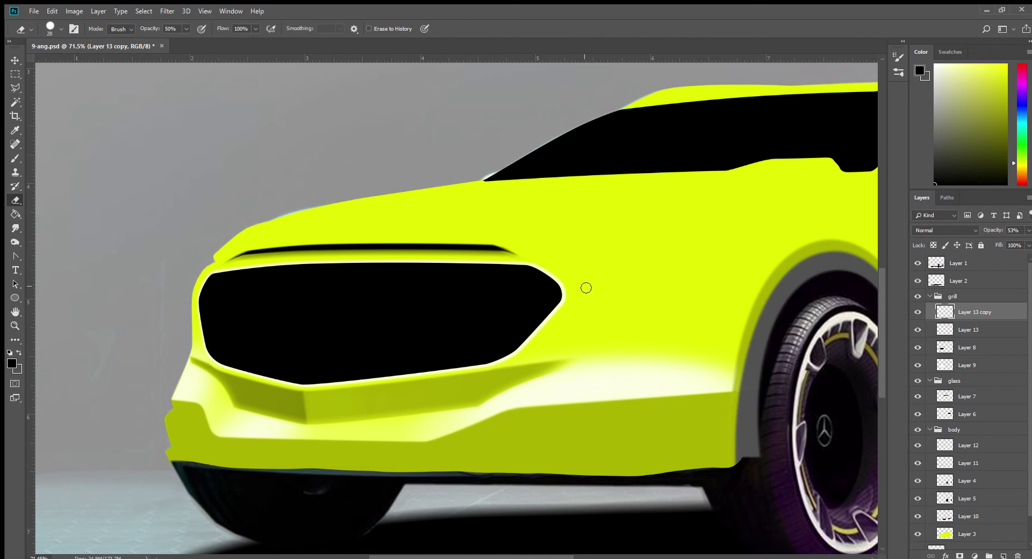
pyautogui.scroll(-3, 611, 375)
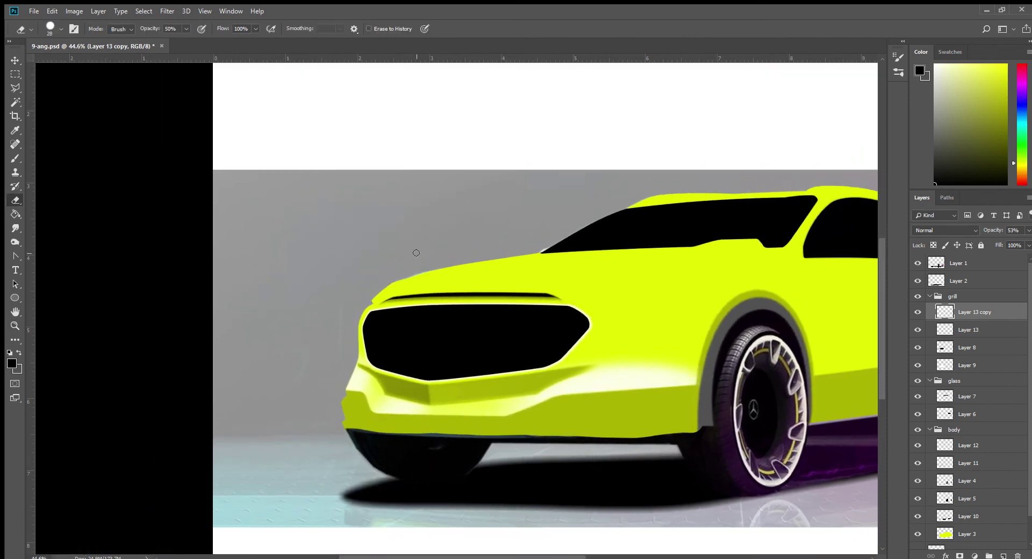
# Hide Layer 3 and lasso a curved band along the flank from grille to rear fender.
pyautogui.click(12, 58)
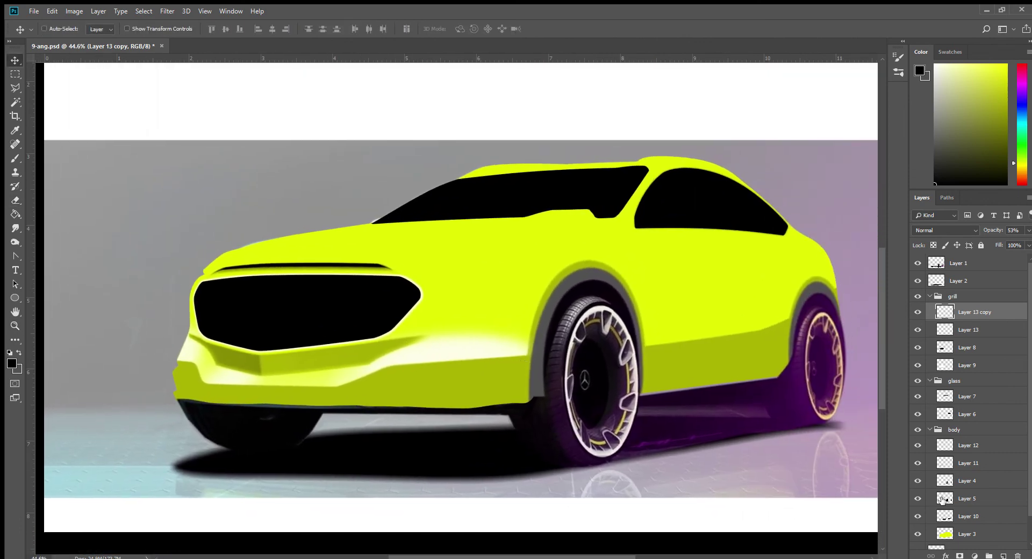
pyautogui.click(919, 533)
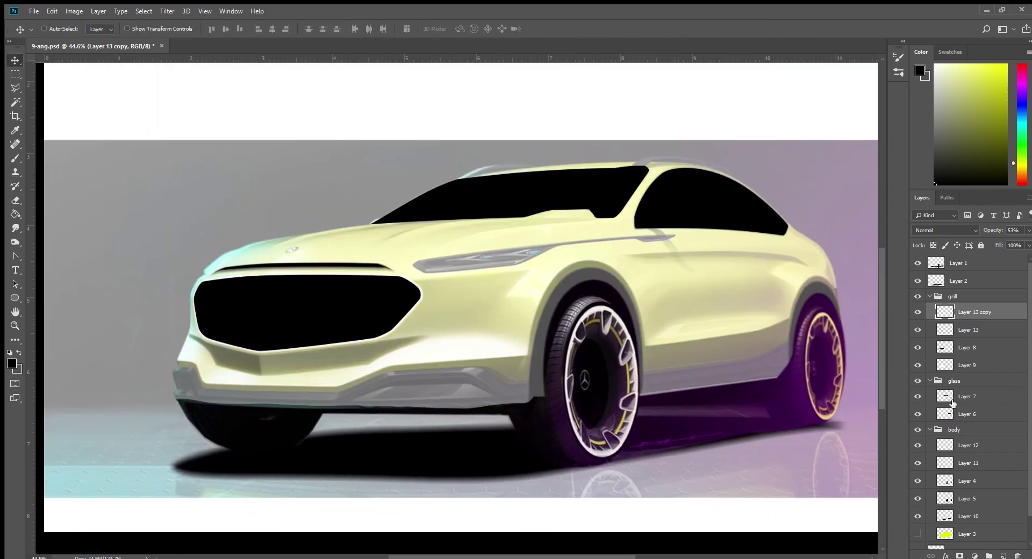
pyautogui.click(15, 88)
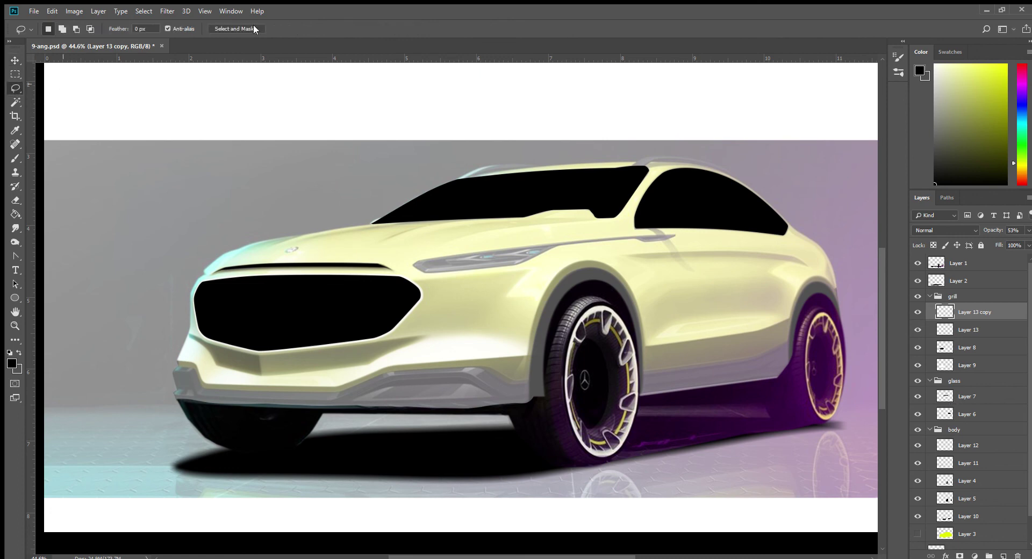
pyautogui.moveTo(388, 286)
pyautogui.mouseDown()
pyautogui.moveTo(559, 349)
pyautogui.moveTo(334, 294)
pyautogui.mouseUp()
pyautogui.moveTo(794, 291)
pyautogui.mouseDown()
pyautogui.moveTo(758, 271)
pyautogui.moveTo(823, 310)
pyautogui.mouseUp()
pyautogui.click(15, 214)
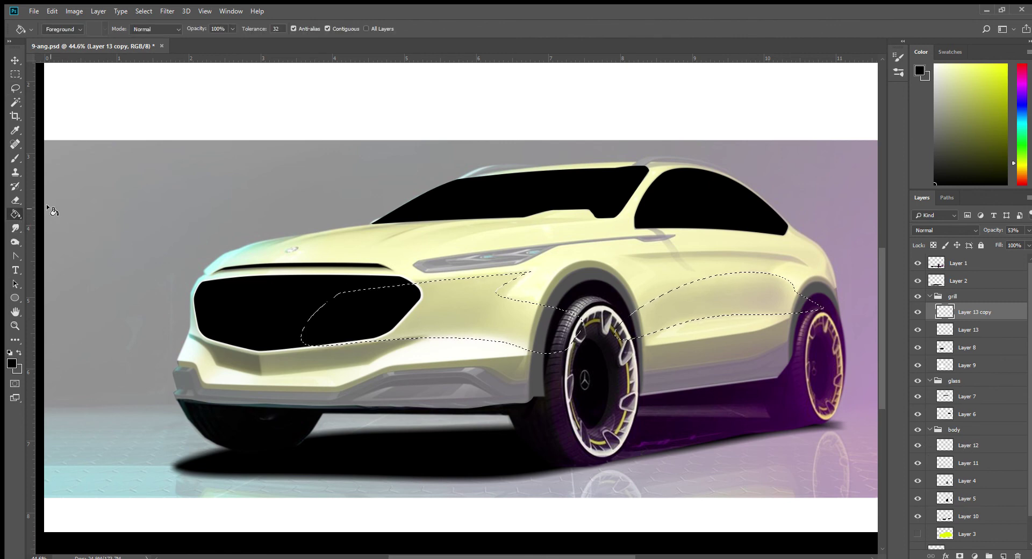
# Fill the flank band with dark shading, deselect, and compare it with undo and redo.
pyautogui.click(773, 315)
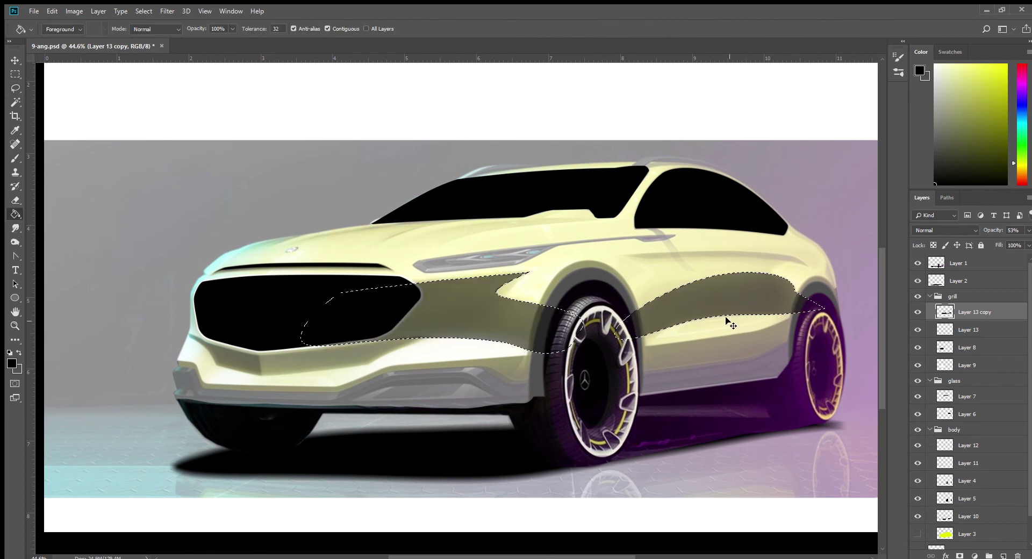
pyautogui.hotkey('ctrl', 'd')
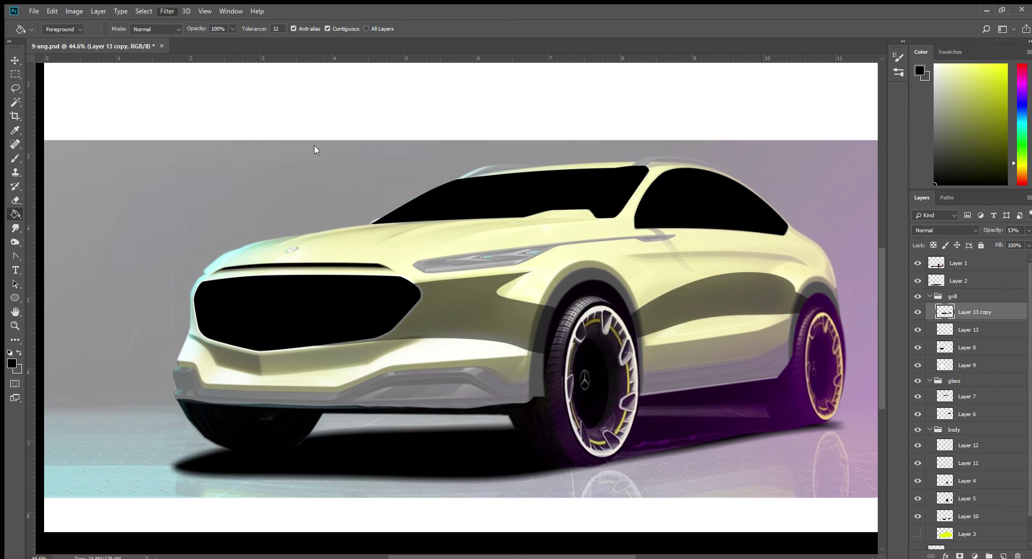
pyautogui.hotkey('ctrl', 'z')
pyautogui.press('space')
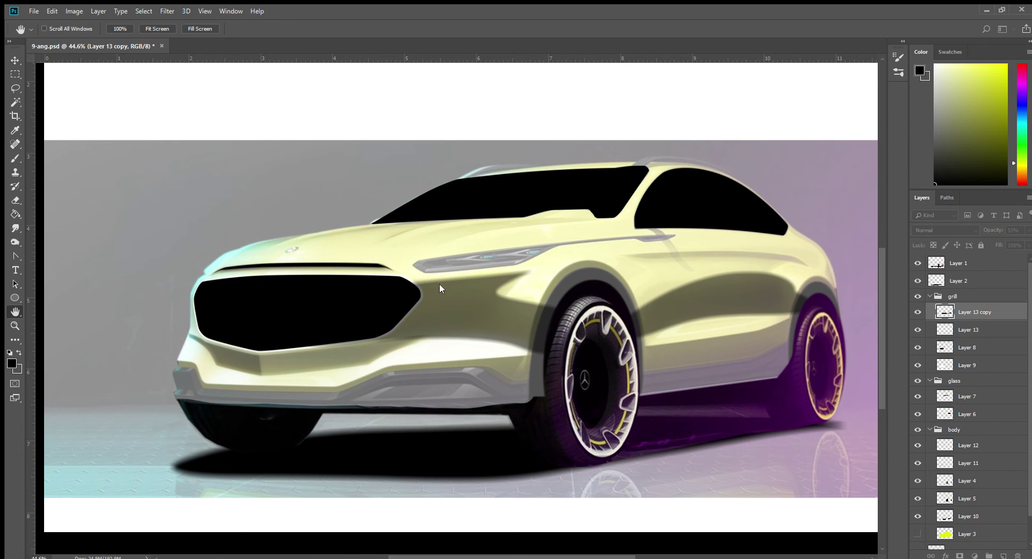
pyautogui.hotkey('ctrl', 'z')
pyautogui.press('g')
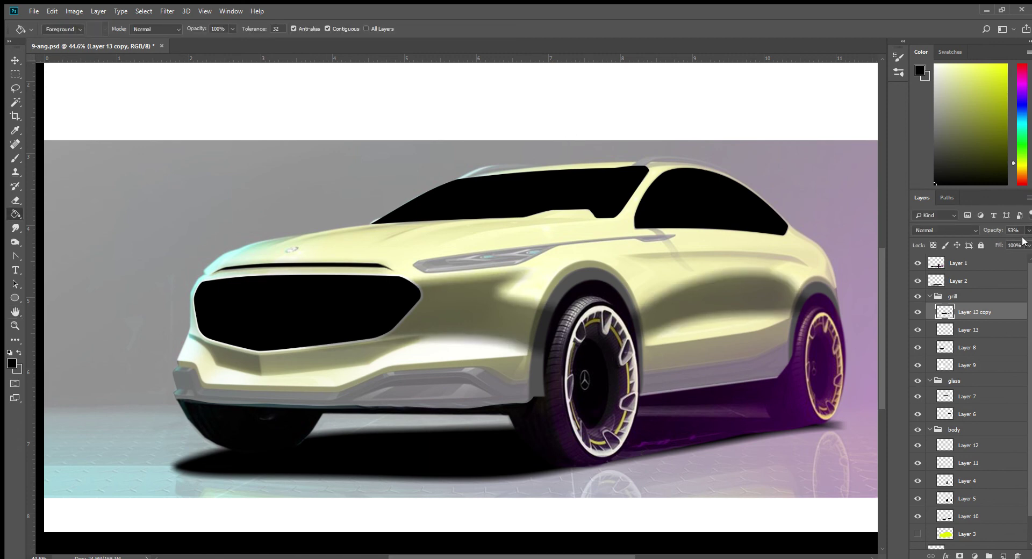
# Show Layer 3 again and set the shading layer's opacity to 32%.
pyautogui.moveTo(991, 242); pyautogui.dragTo(984, 242)
pyautogui.click(917, 534)
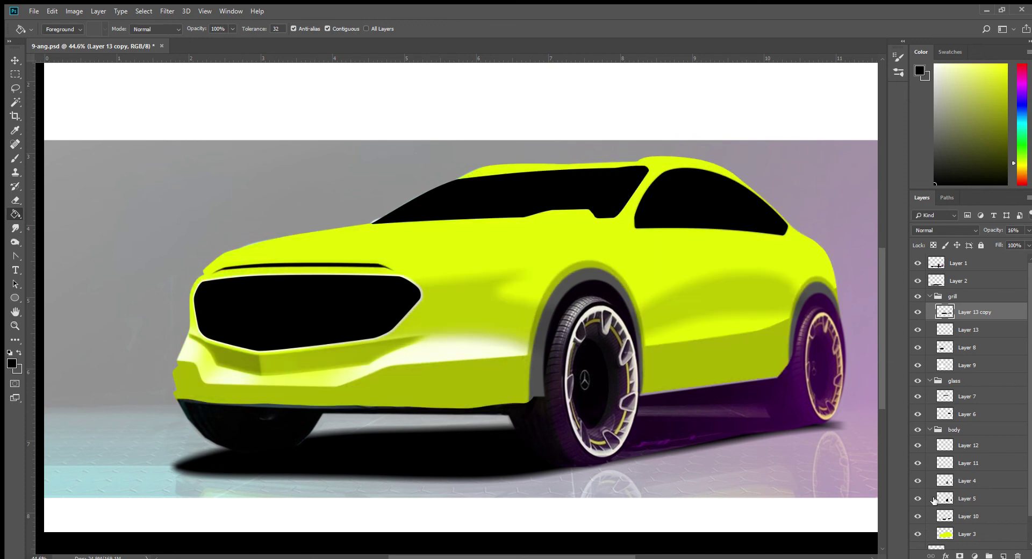
pyautogui.moveTo(987, 242); pyautogui.dragTo(992, 244)
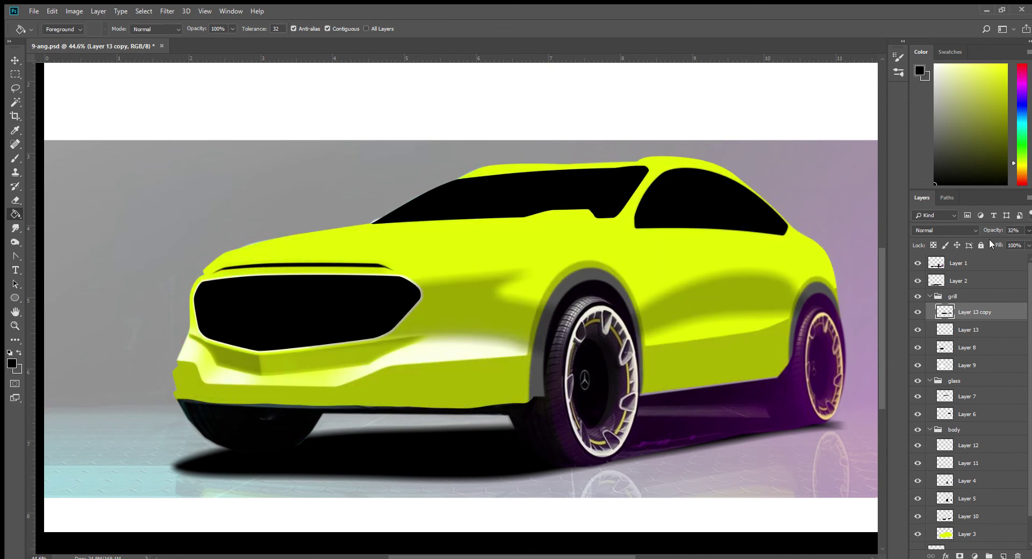
pyautogui.press('v')
# Load the wheel-arch selection from Layer 5, reactivate Layer 13 copy, deselect, and save.
pyautogui.keyDown('ctrl'); pyautogui.click(612, 425); pyautogui.keyUp('ctrl')
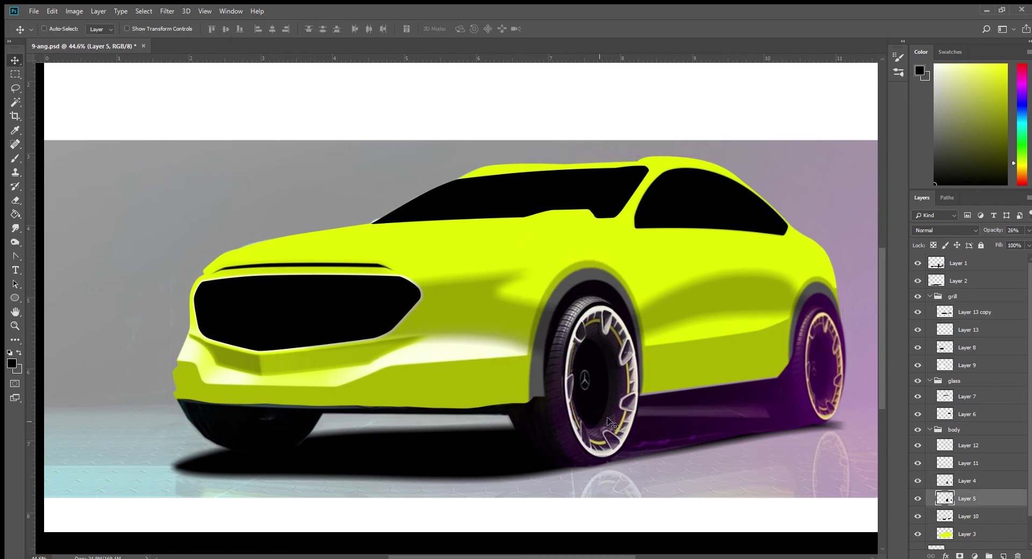
pyautogui.keyDown('ctrl'); pyautogui.click(947, 344); pyautogui.keyUp('ctrl')
pyautogui.click(946, 316)
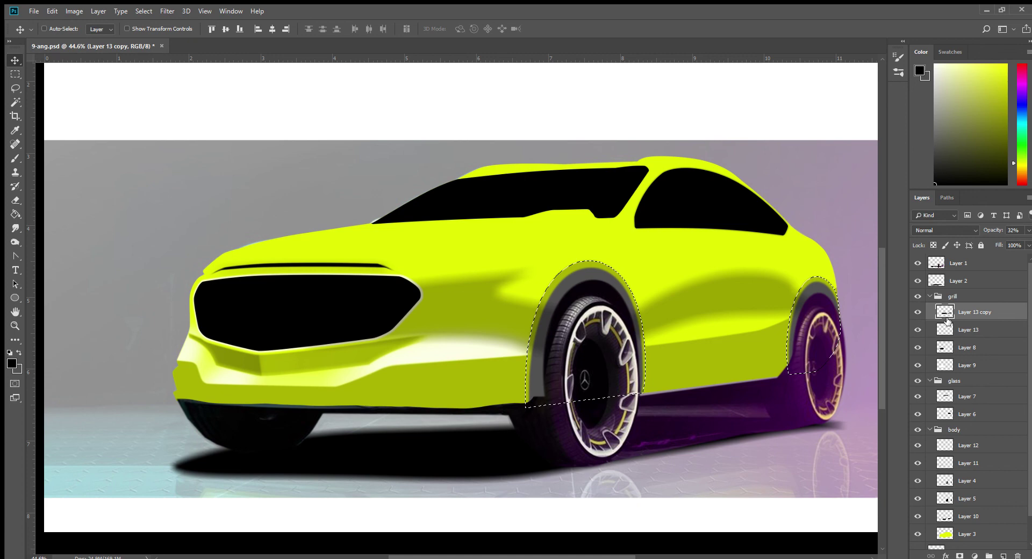
pyautogui.hotkey('ctrl', 'd')
pyautogui.hotkey('ctrl', 's')
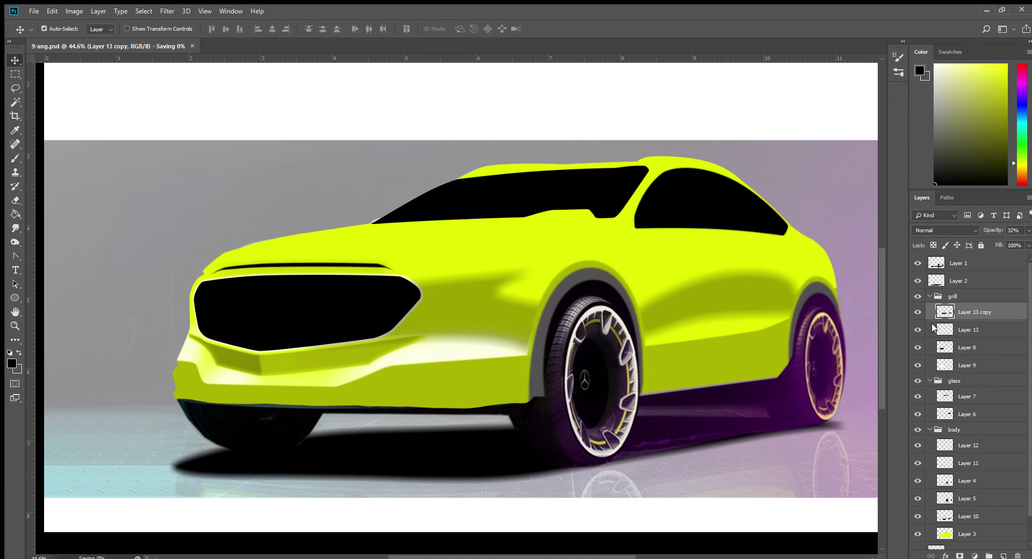